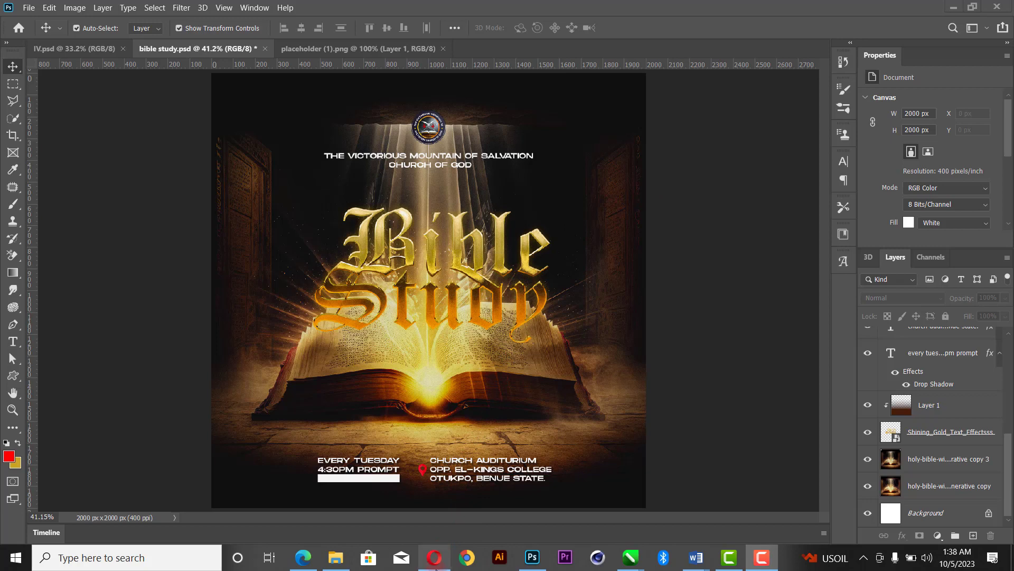
mouse_move(436, 569)
click(490, 534)
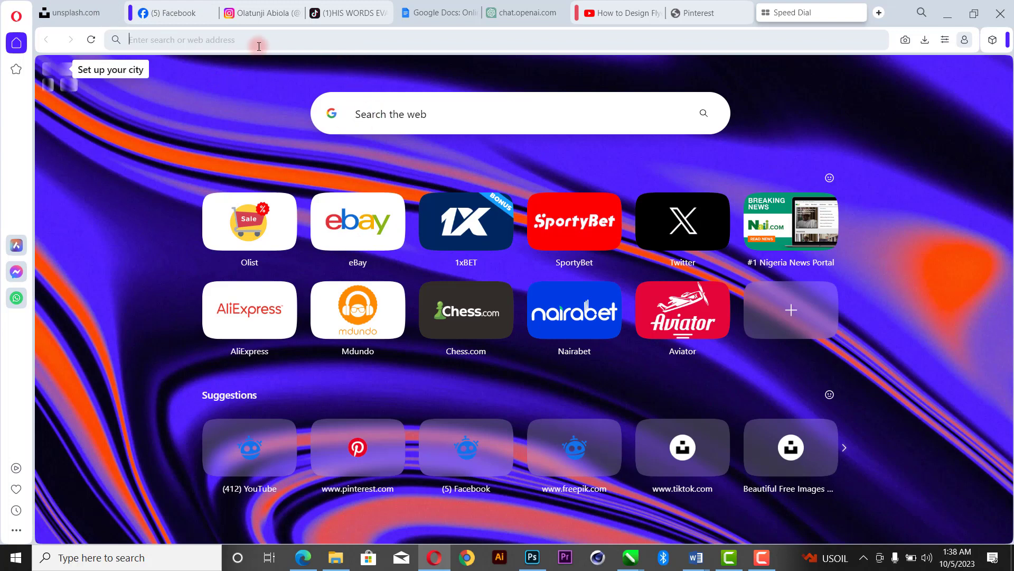
text(www.)
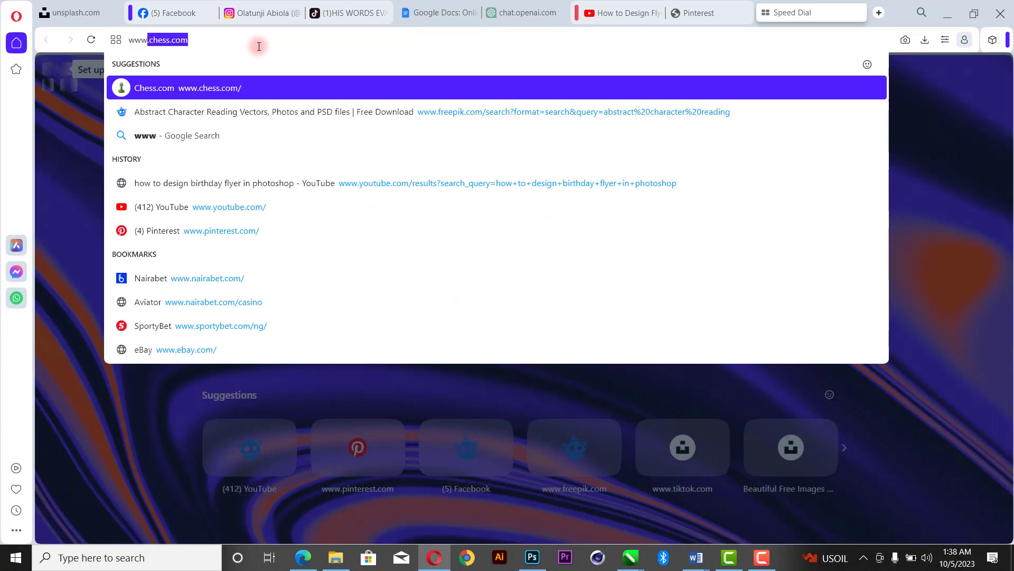
text(fe)
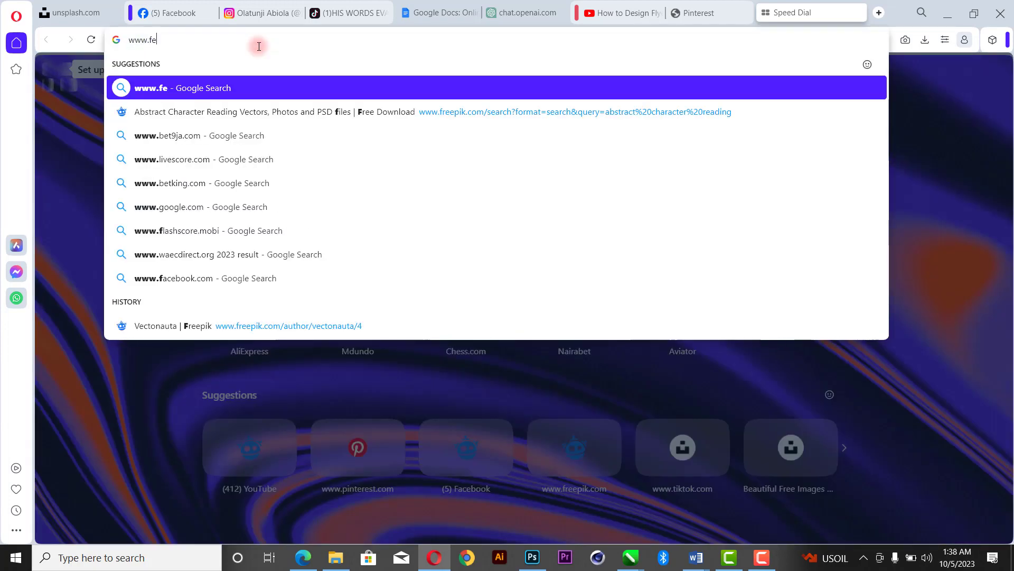
text(ree)
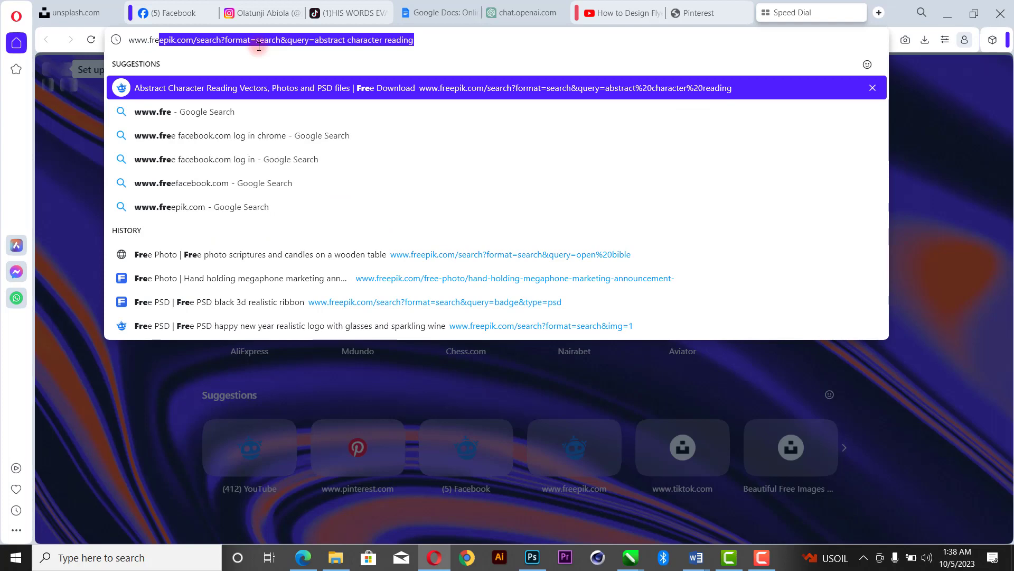
key(Return)
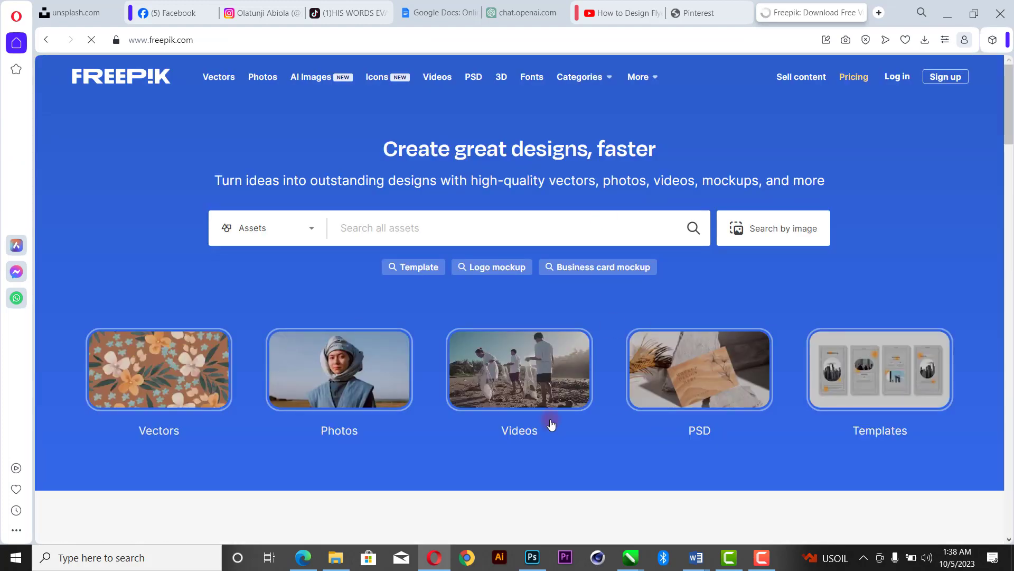
- Search Freepik's assets for "bible"
click(358, 228)
text(bibl)
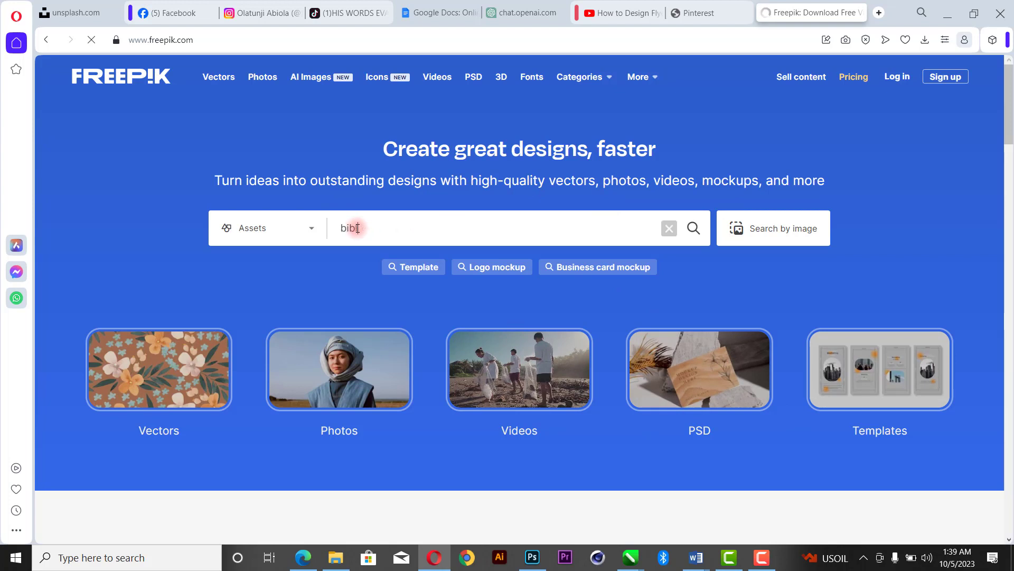
text(e)
key(Return)
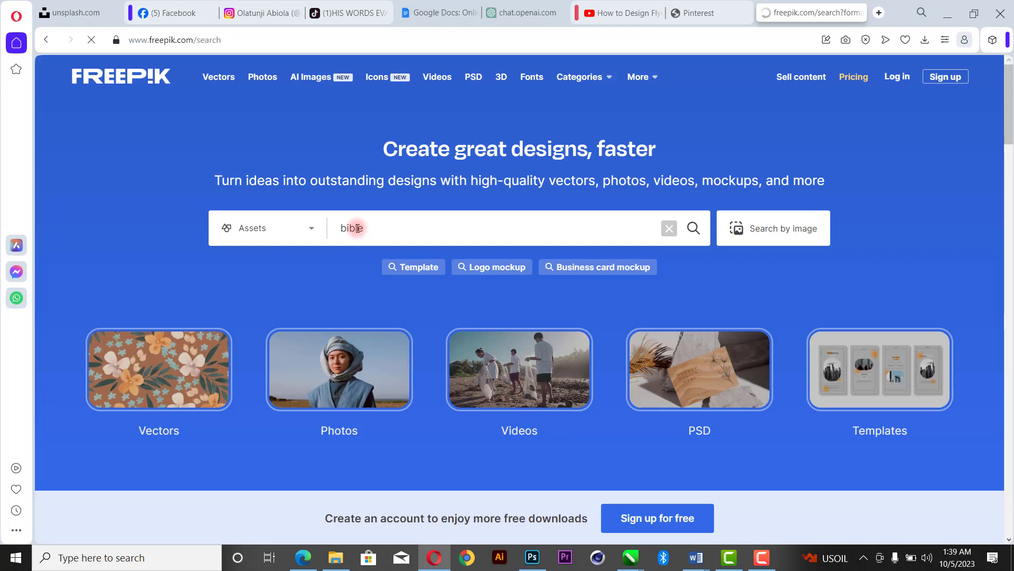
- Download the free photo of an open holy bible with rays of light between two open doors, and check its download
scroll(734, 463, down, 5)
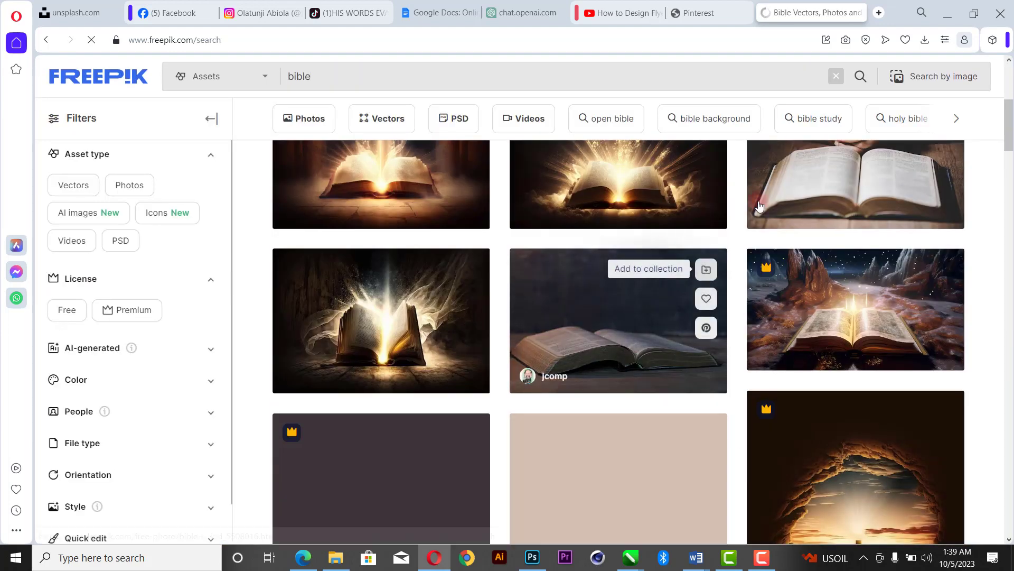
scroll(923, 403, down, 5)
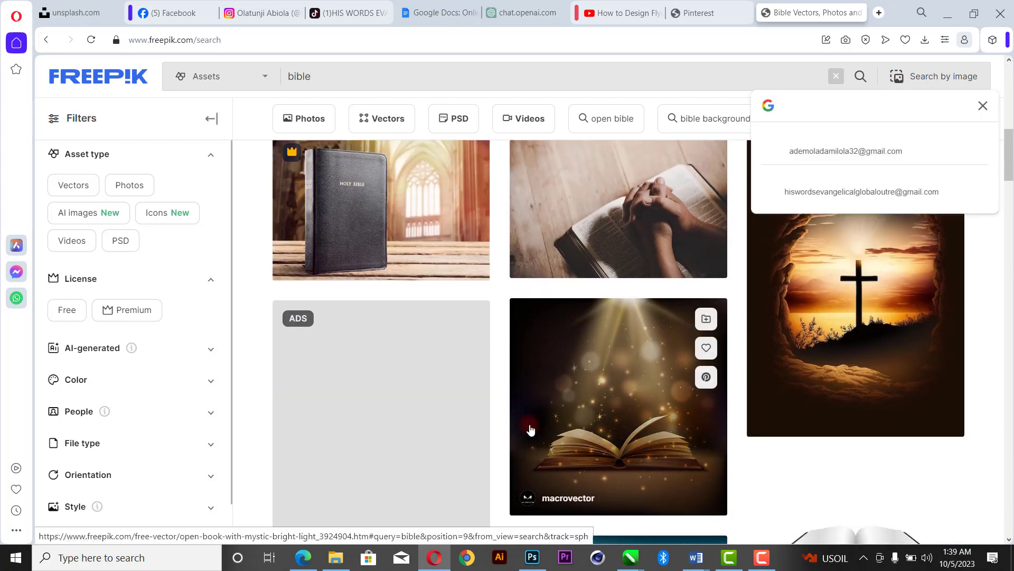
scroll(801, 447, down, 12)
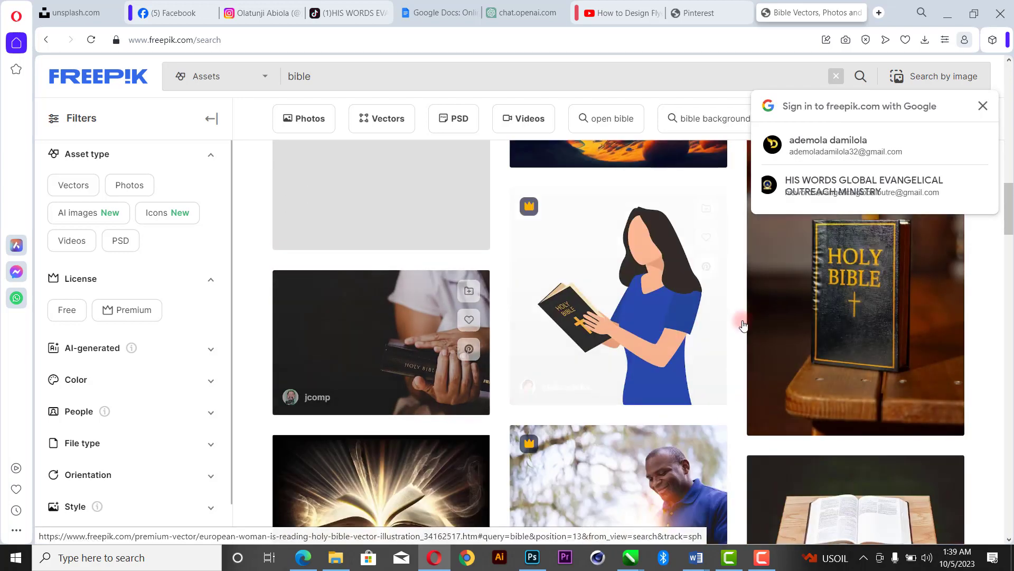
scroll(422, 294, down, 5)
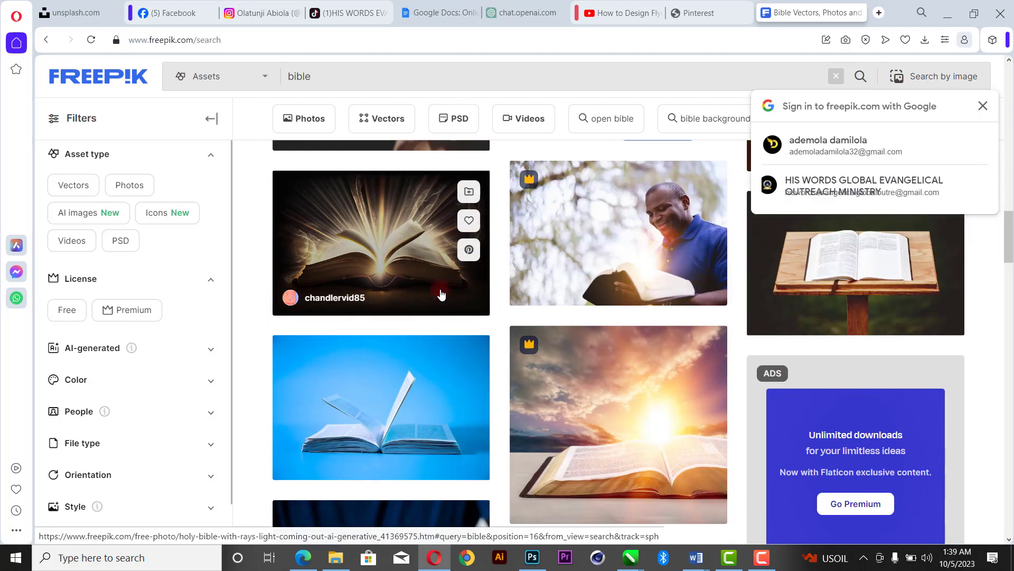
scroll(579, 318, up, 1)
scroll(710, 315, up, 15)
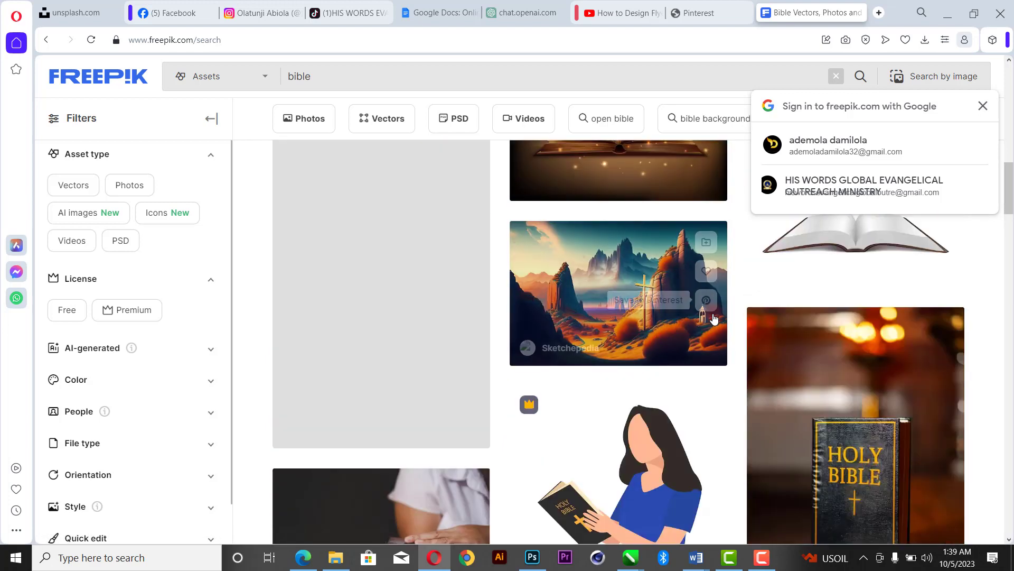
scroll(559, 321, up, 3)
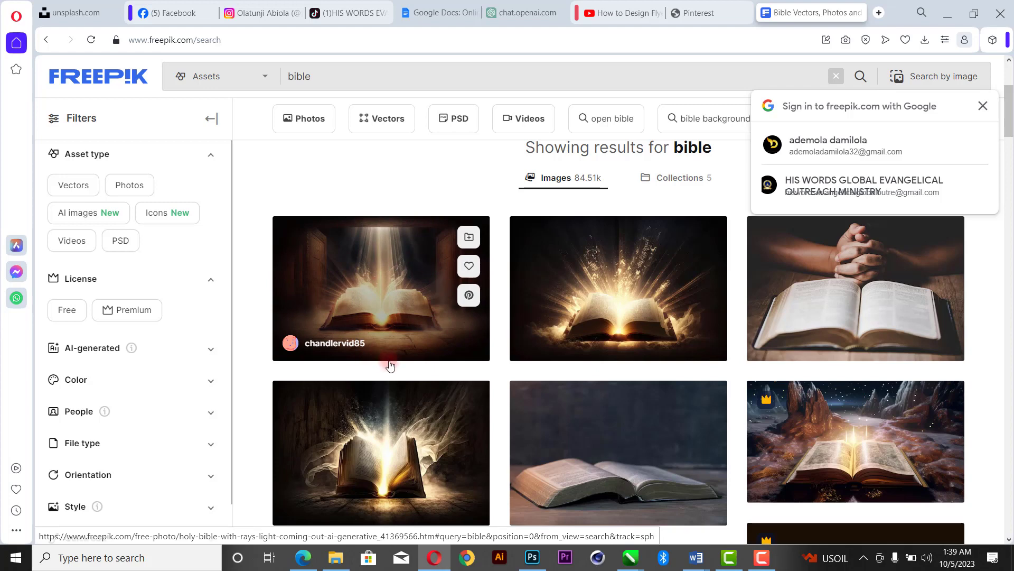
click(372, 258)
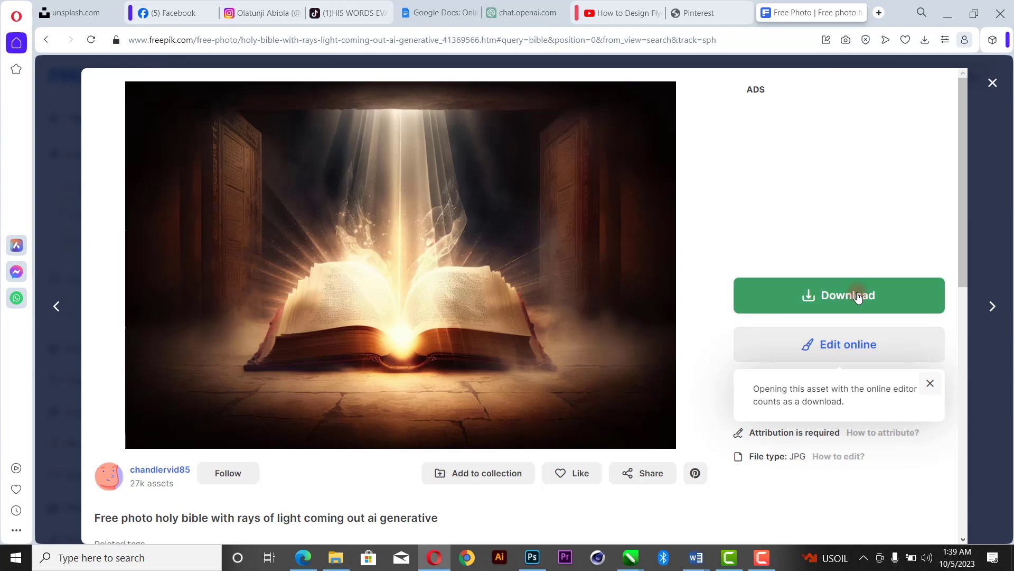
click(858, 296)
click(795, 464)
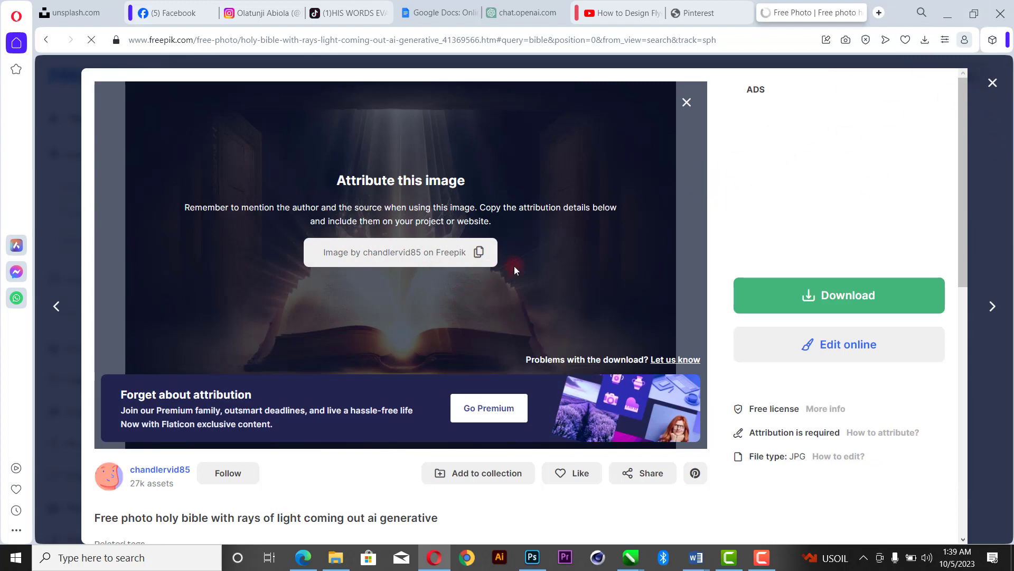
scroll(571, 260, down, 10)
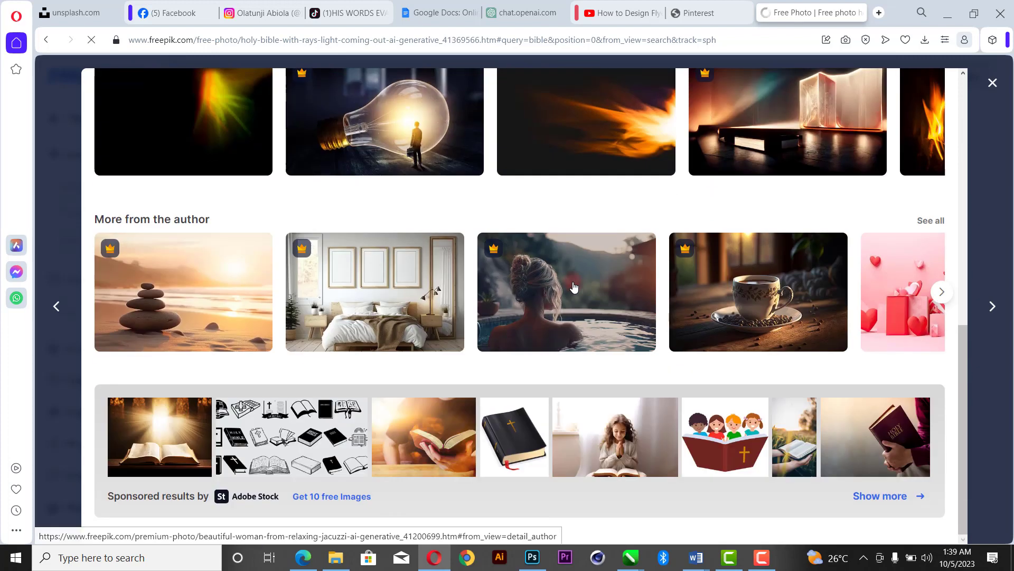
click(925, 39)
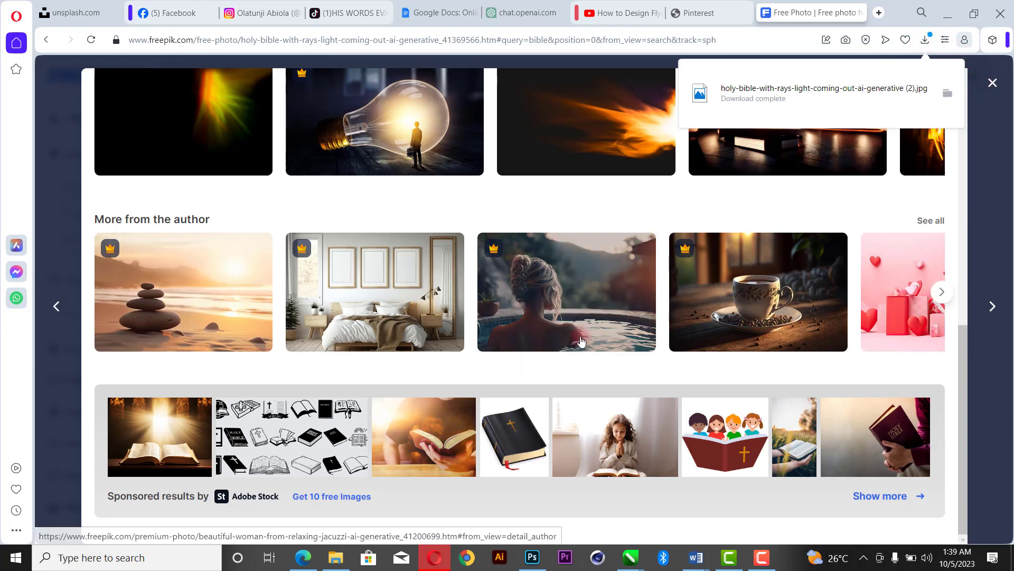
click(533, 558)
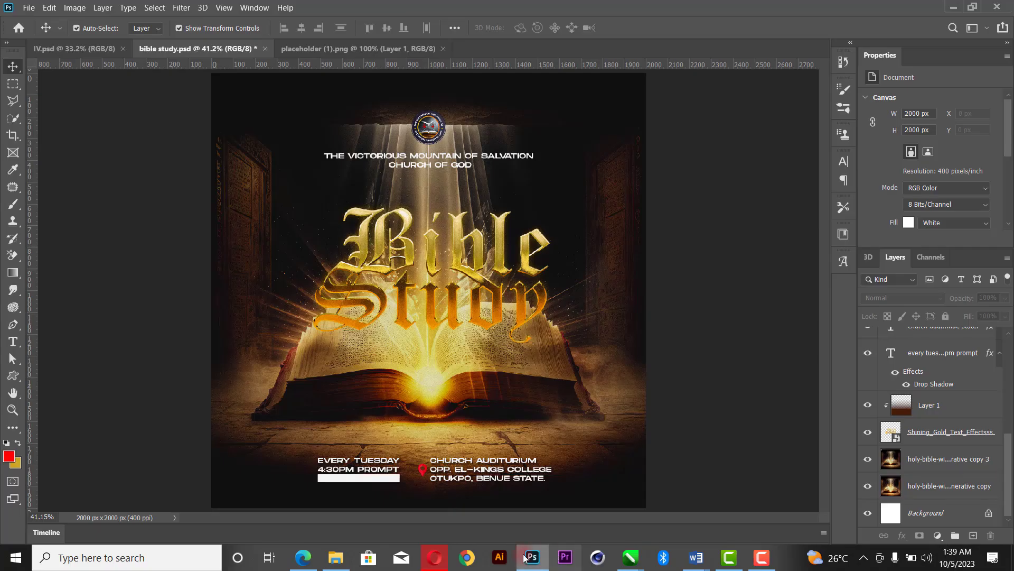
click(665, 120)
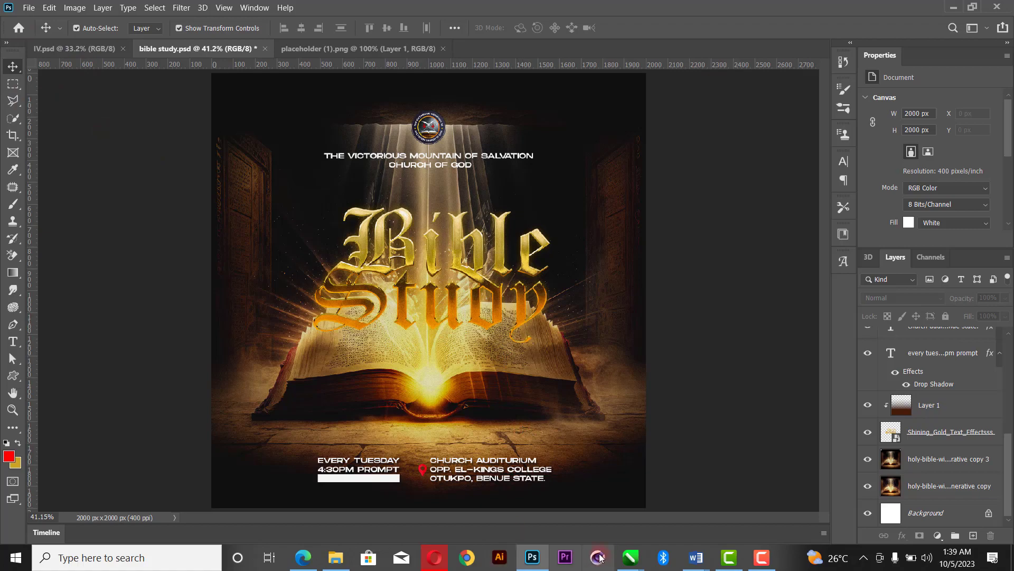
click(435, 557)
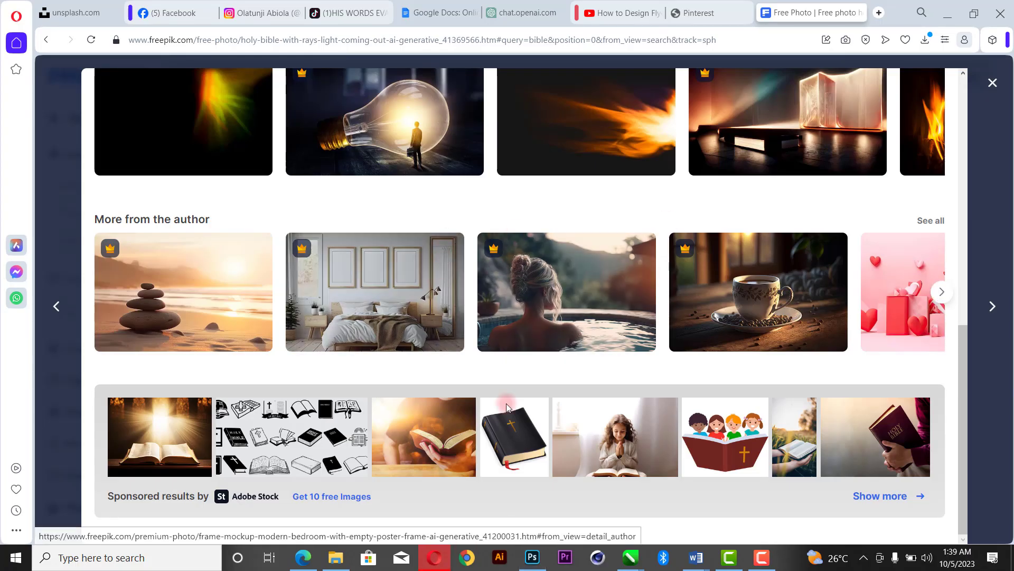
- Switch to Photoshop and create a new document 5 inches wide and 5 inches high at 400 pixels/inch
click(537, 544)
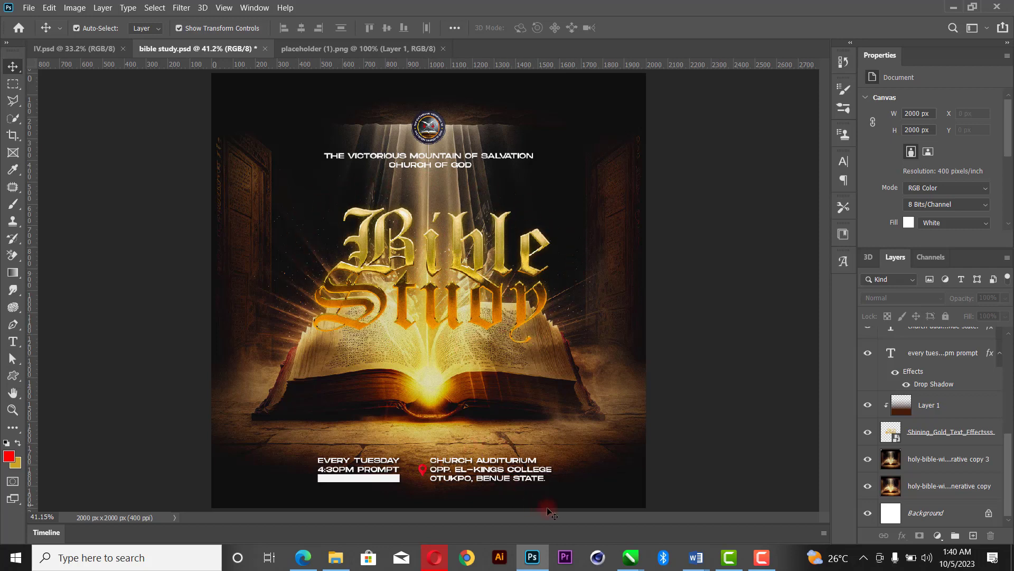
click(34, 12)
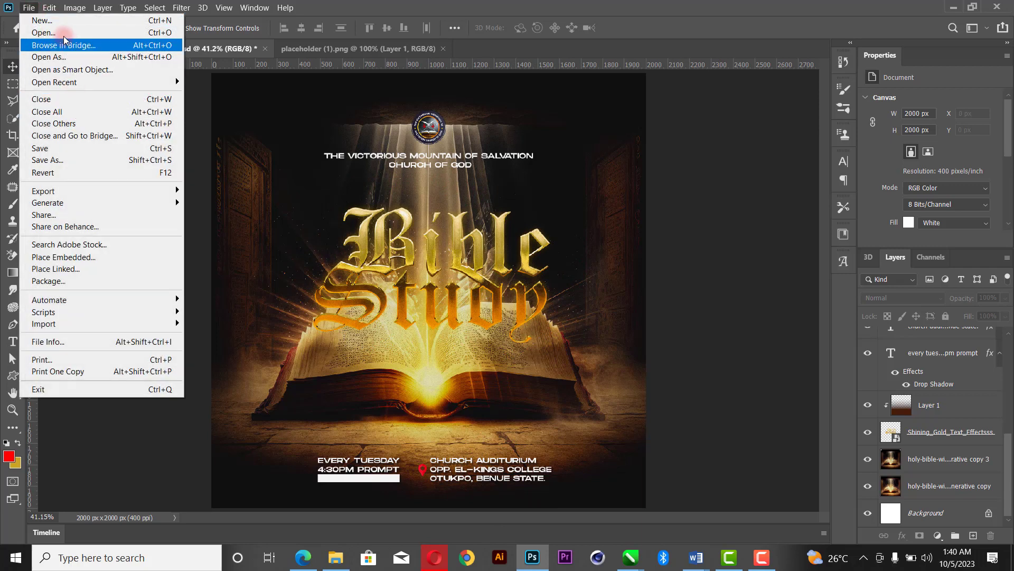
click(29, 7)
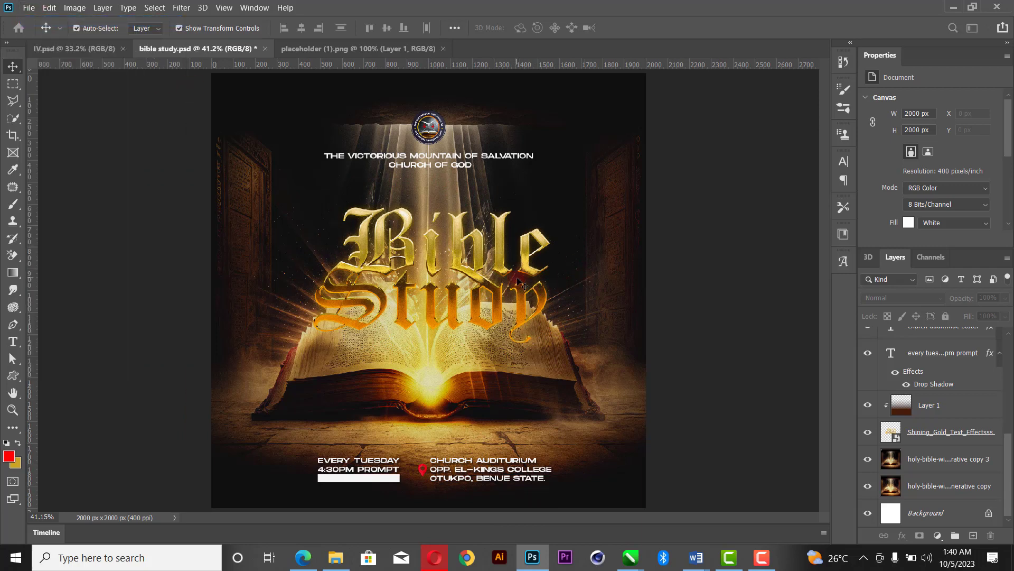
key(ctrl+n)
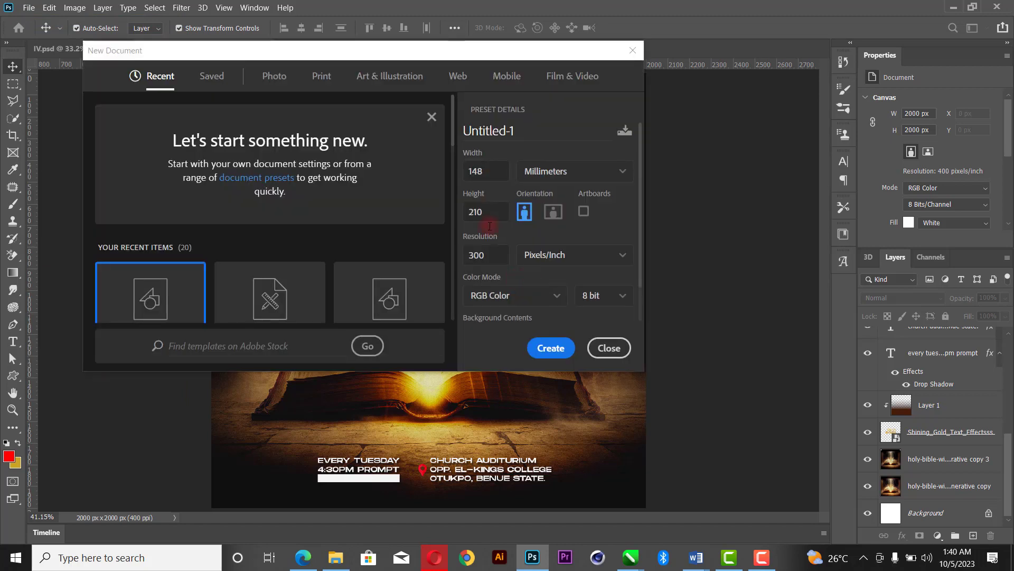
click(587, 175)
click(597, 217)
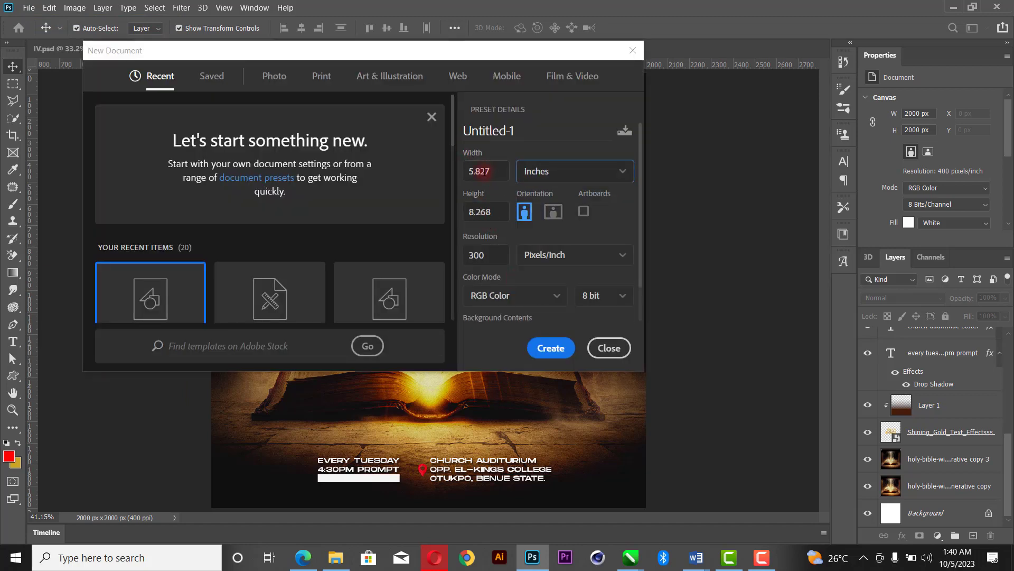
text(5)
key(Tab)
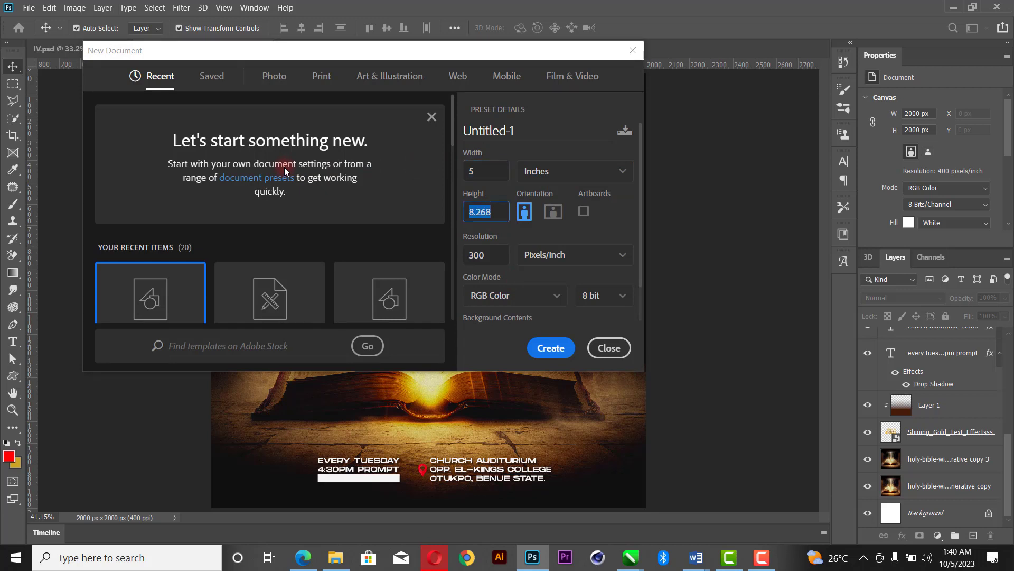
text(5)
text(400)
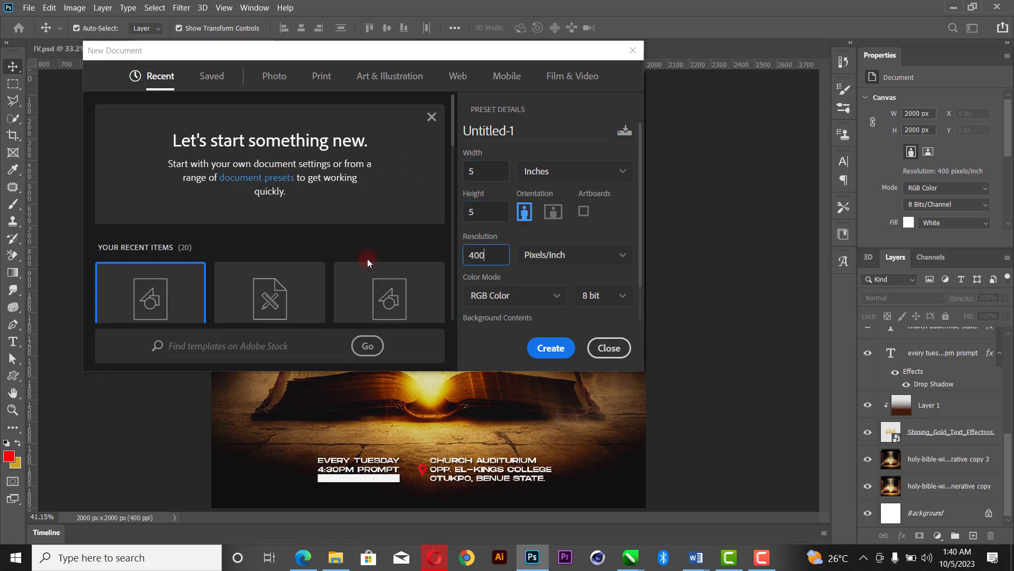
click(547, 347)
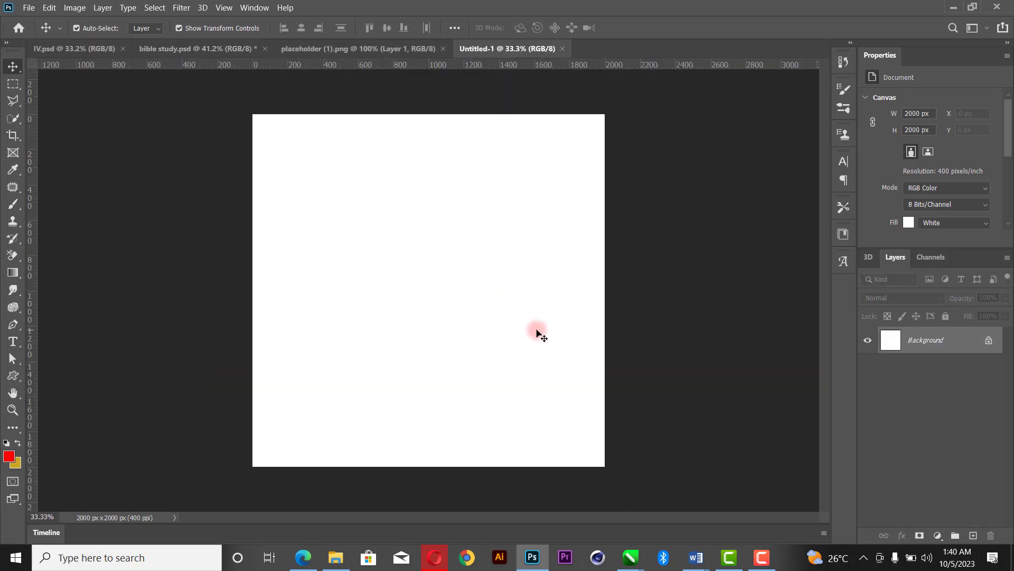
- Place the image holy-bible-with-rays-light-coming-out-ai-generative (2) from the Downloads folder into the blank document
click(336, 558)
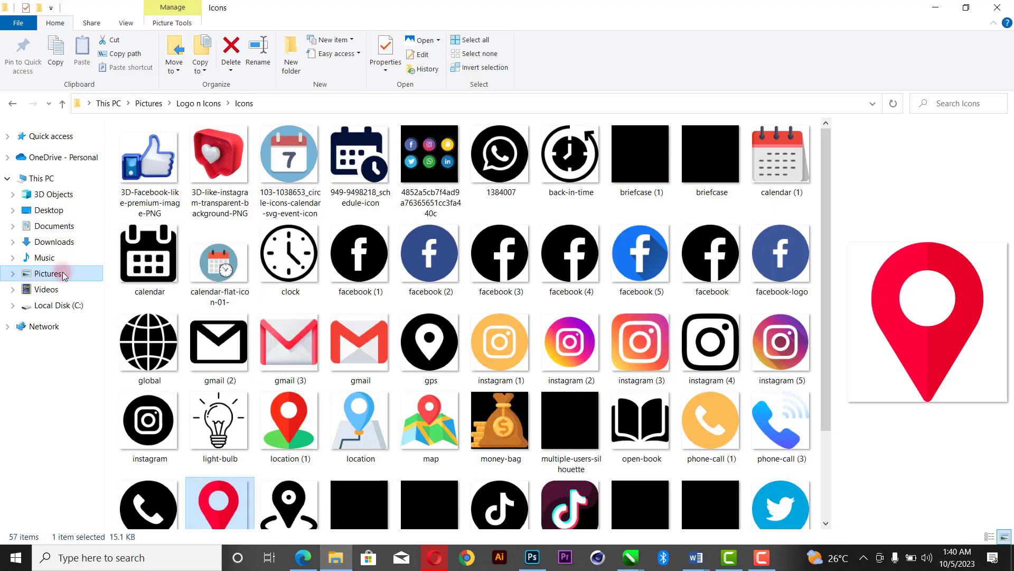
click(58, 241)
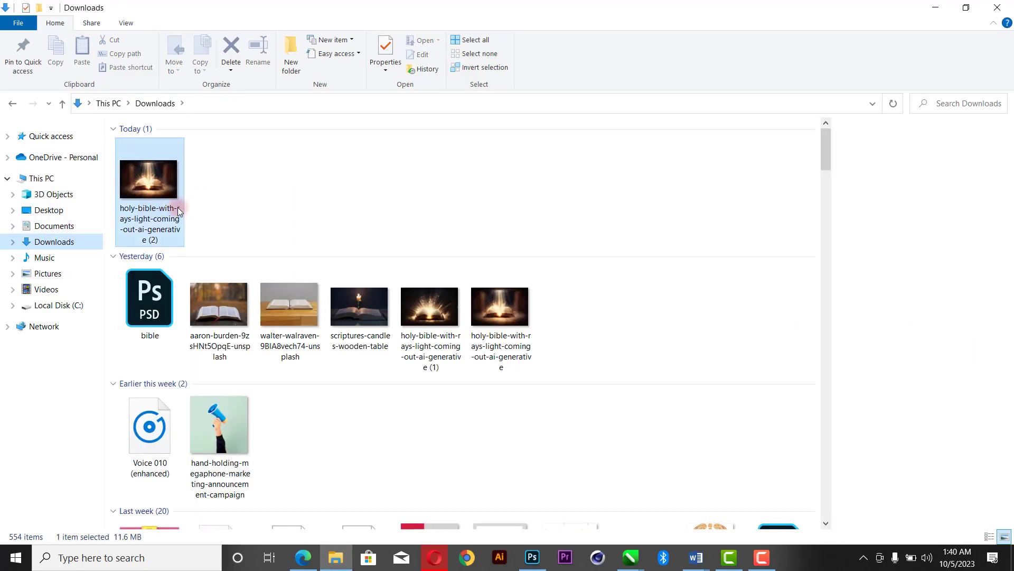
click(148, 179)
drag(146, 180, 453, 249)
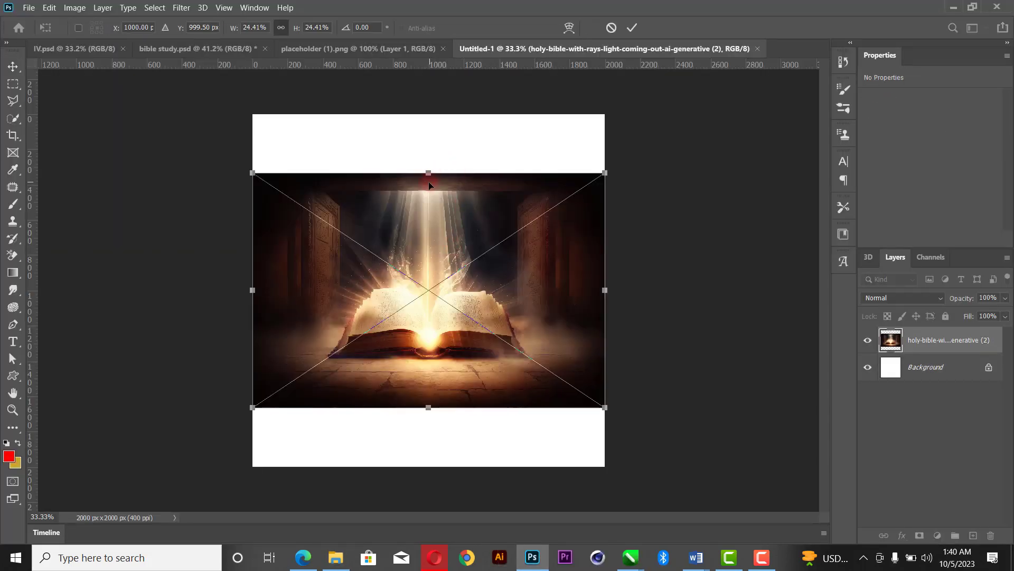
- Scale the placed bible photo proportionally to 36.63% so it covers the whole canvas, and duplicate its layer
drag(426, 170, 428, 114)
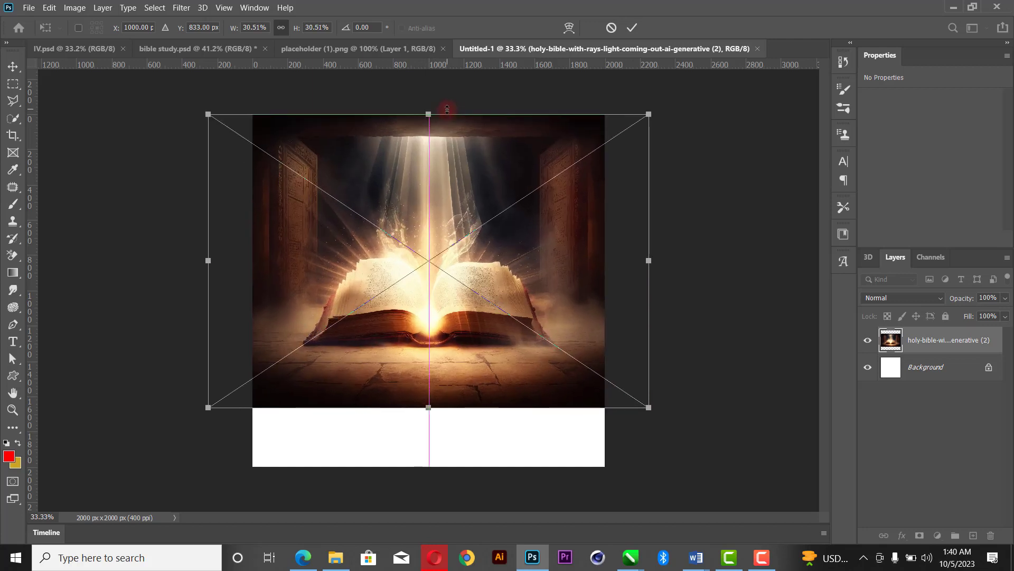
drag(428, 410, 428, 466)
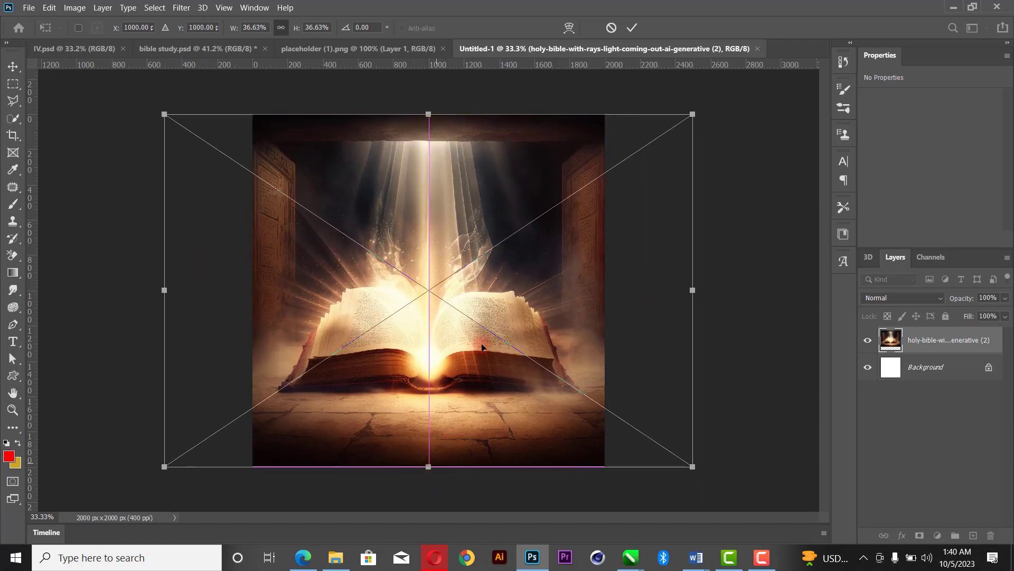
click(632, 27)
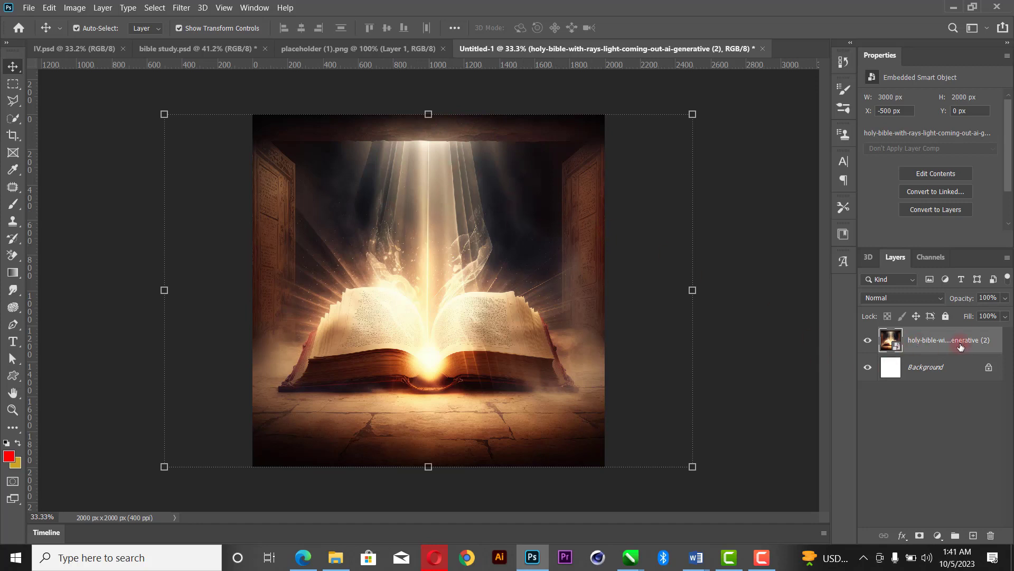
drag(964, 343, 973, 535)
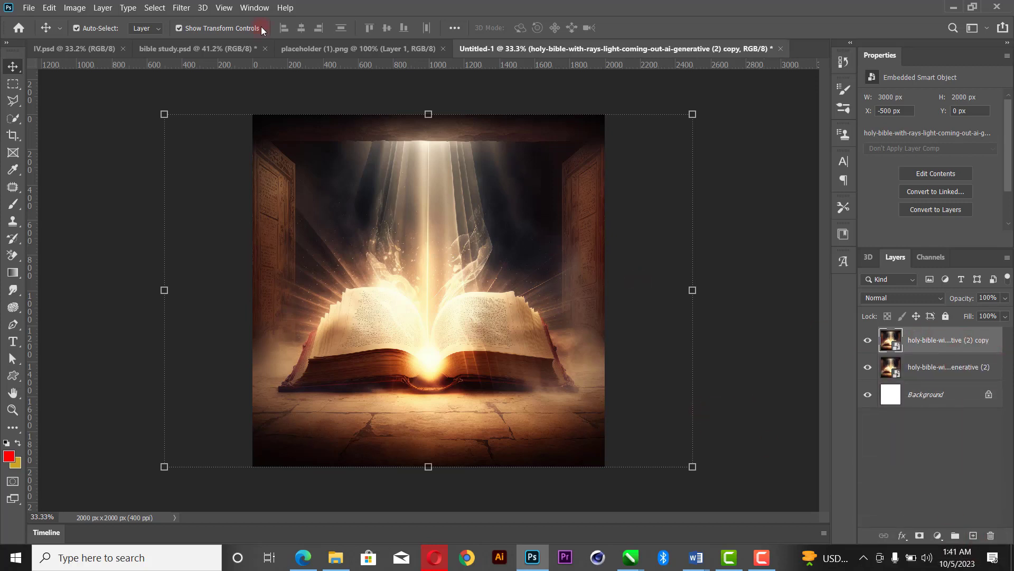
- Start a Camera Raw filter on the bible photo copy and set Contrast +52, Highlights -54, Whites -53 and Blacks -14
click(188, 8)
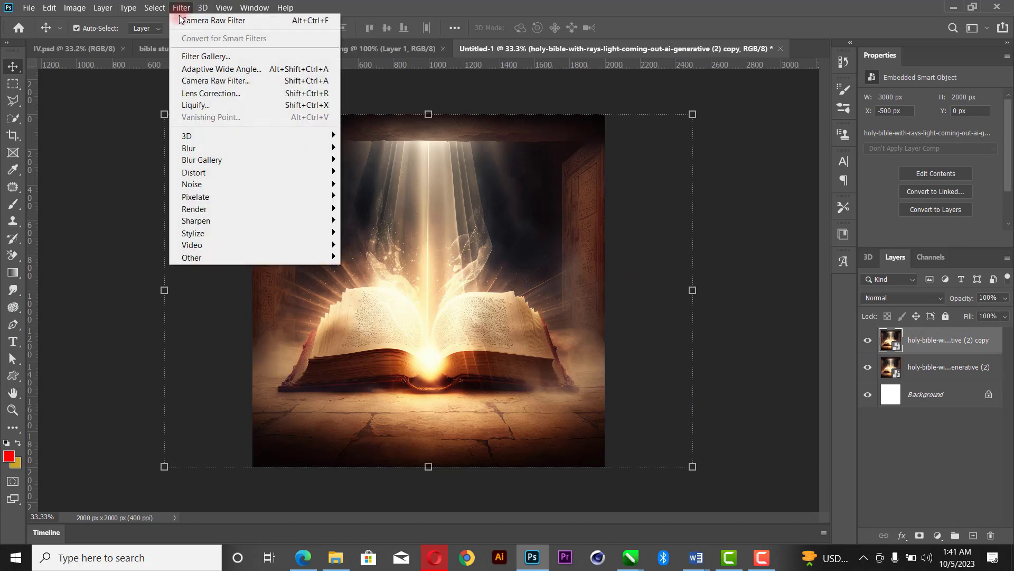
click(201, 82)
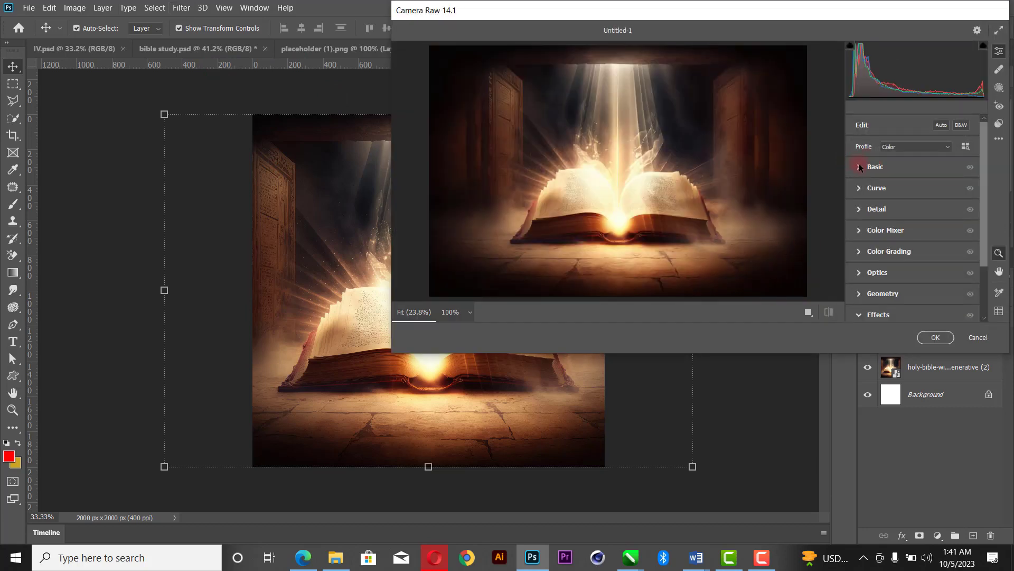
click(859, 167)
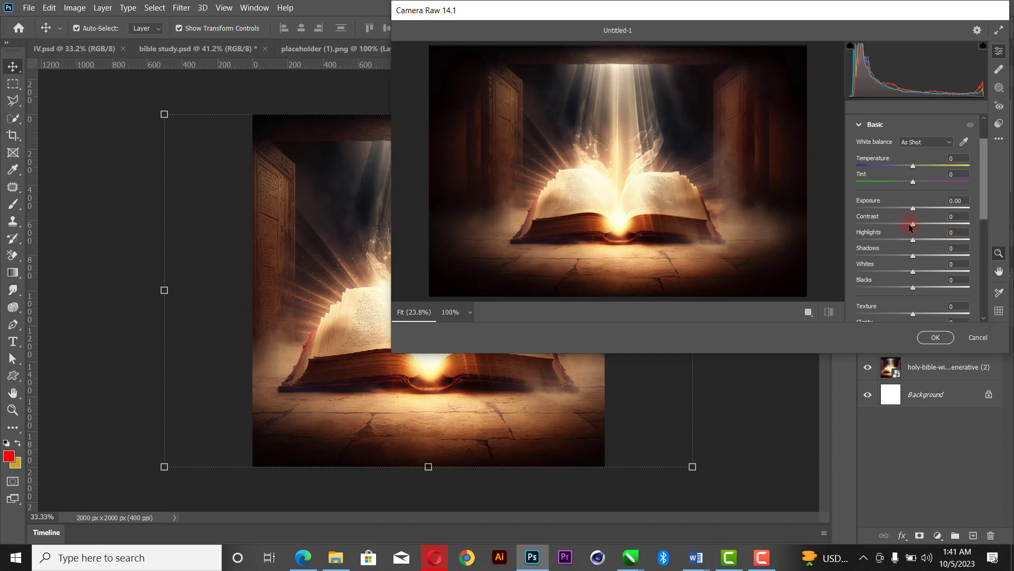
drag(917, 226, 942, 225)
drag(875, 243, 903, 291)
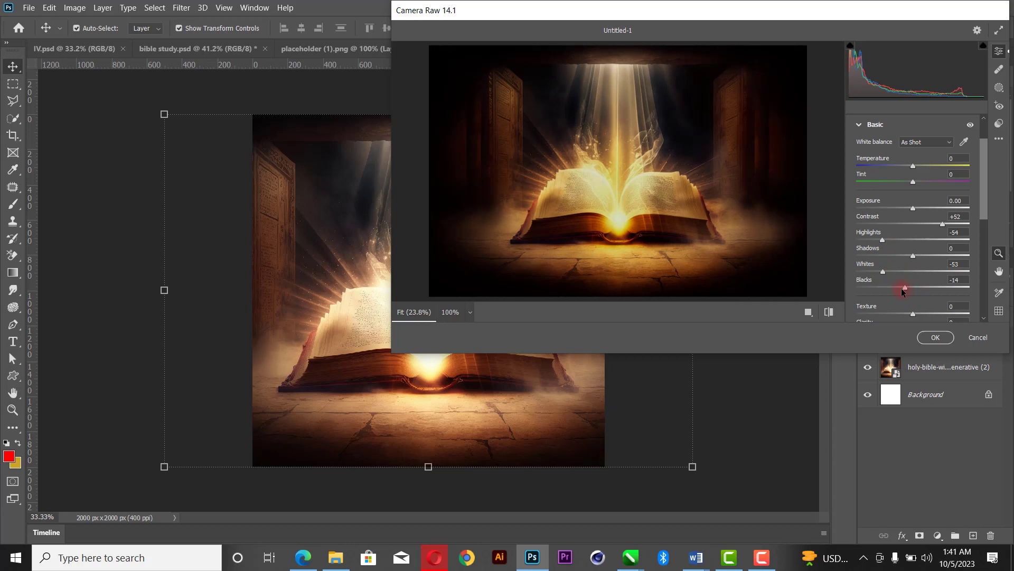
- Set Shadows -8, Texture +31 and Clarity +9 for the bible photo copy and apply the Camera Raw filter
drag(912, 257, 910, 263)
scroll(916, 263, down, 3)
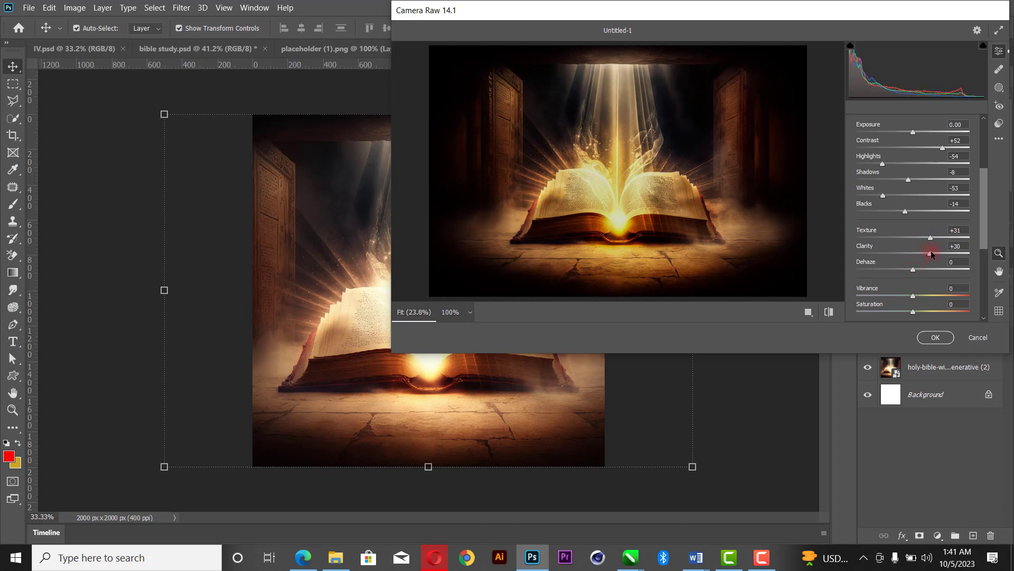
mouse_move(931, 254)
mouse_down()
mouse_move(847, 263)
mouse_move(963, 258)
mouse_move(912, 259)
mouse_move(919, 252)
mouse_up()
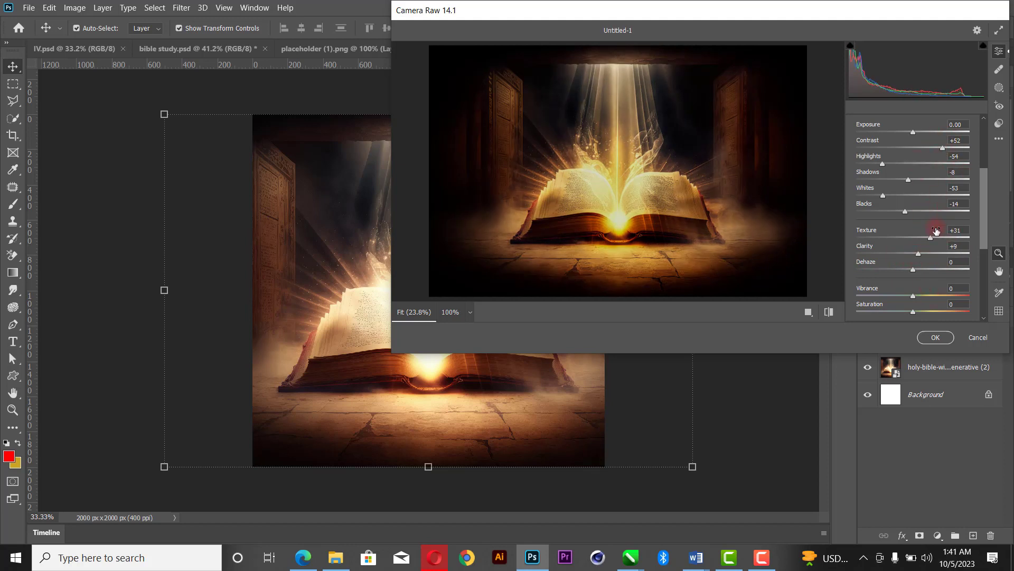
click(945, 343)
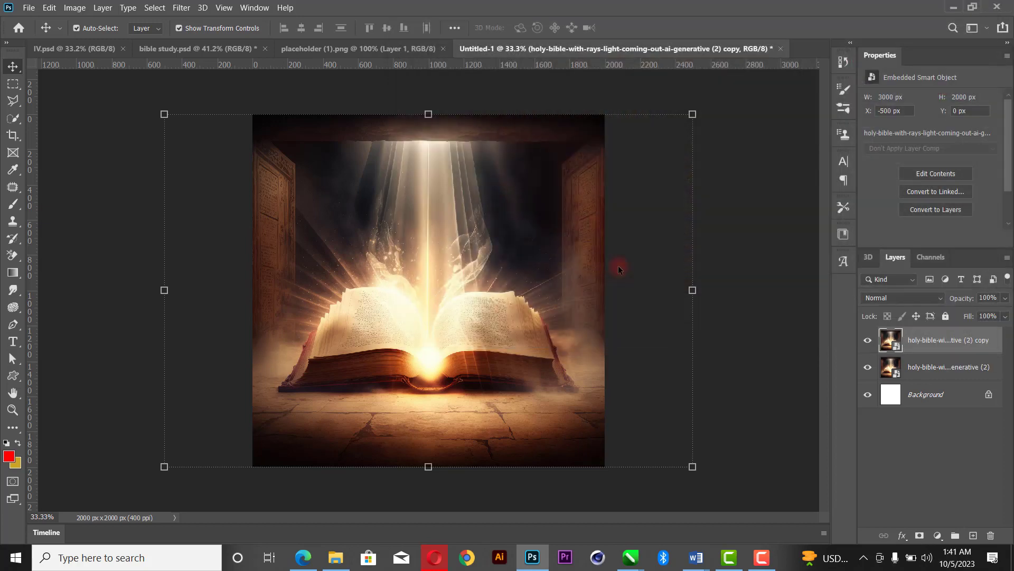
click(777, 206)
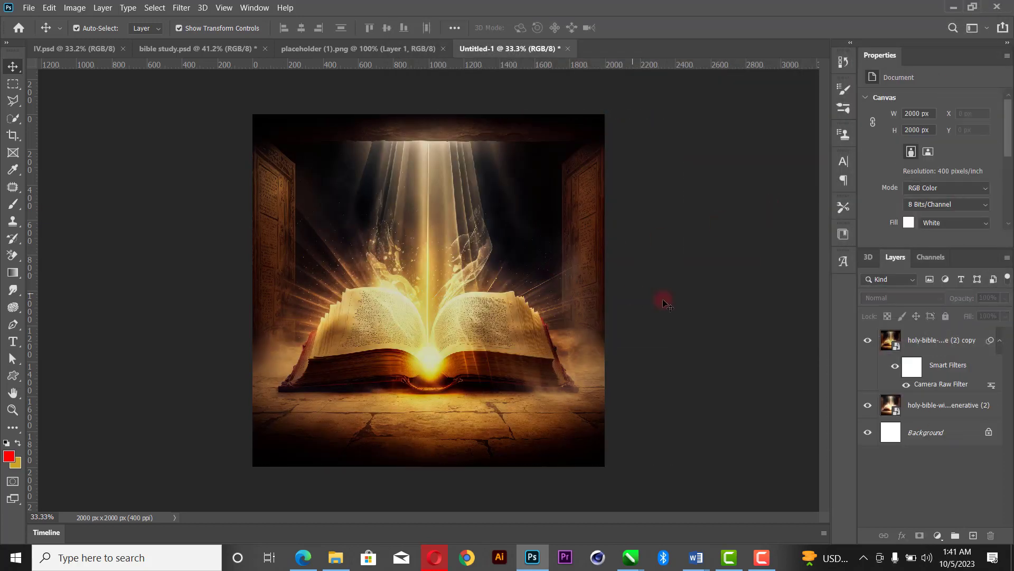
- Duplicate the filtered photo layer, hide the filtered layer beneath it, and move the duplicate straight down about 117 px
click(442, 216)
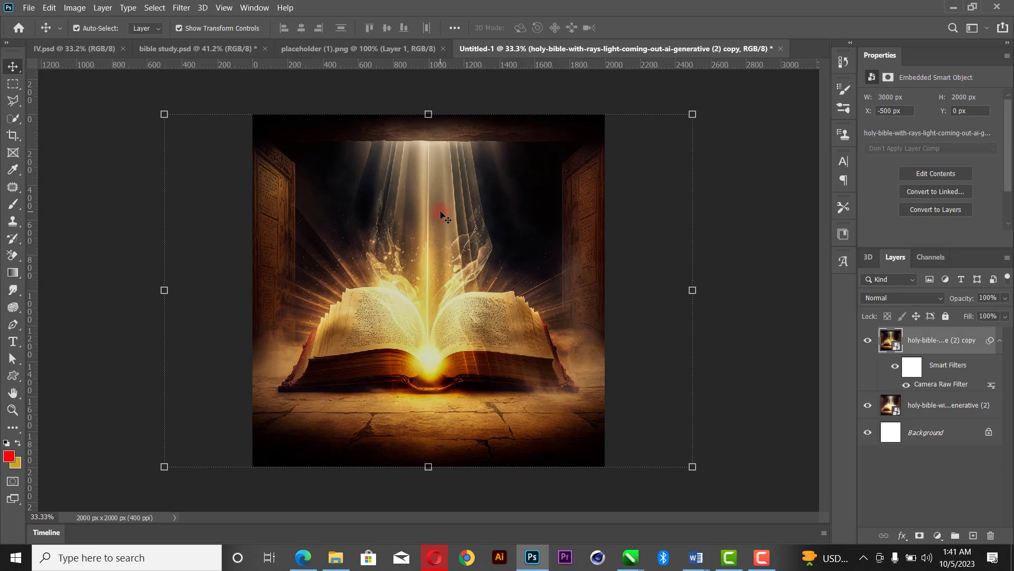
click(999, 341)
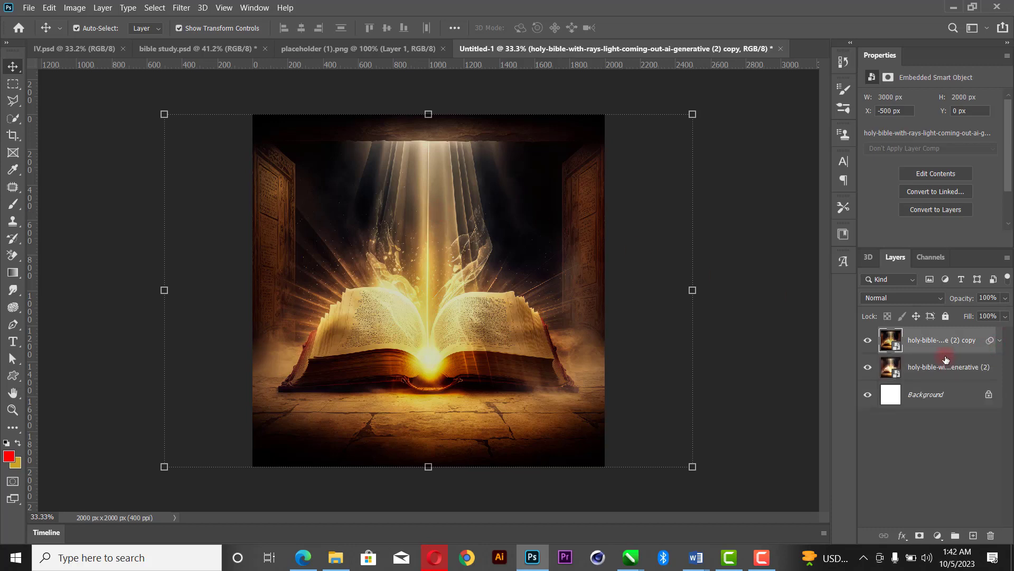
drag(935, 343, 973, 535)
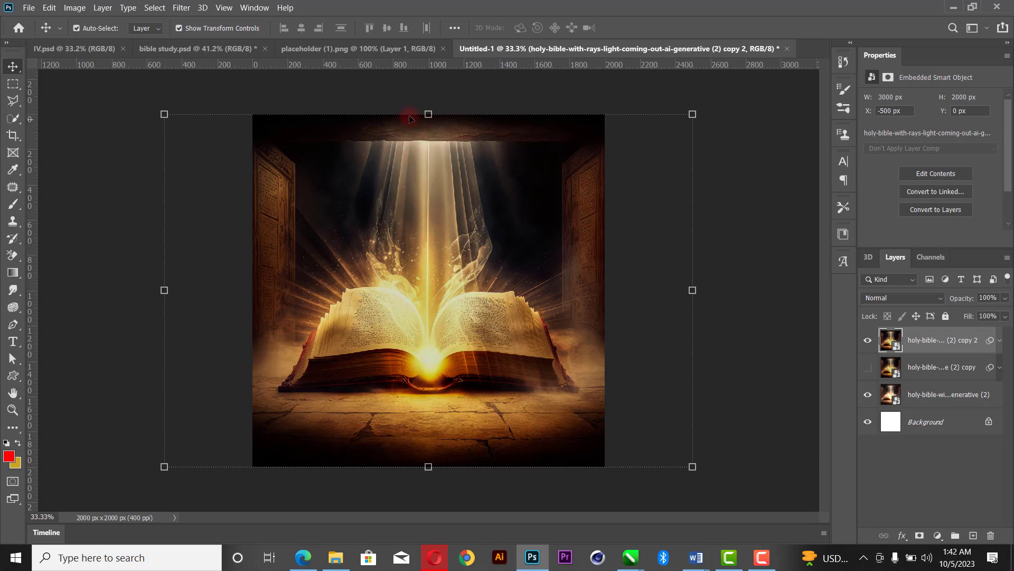
drag(493, 141, 491, 161)
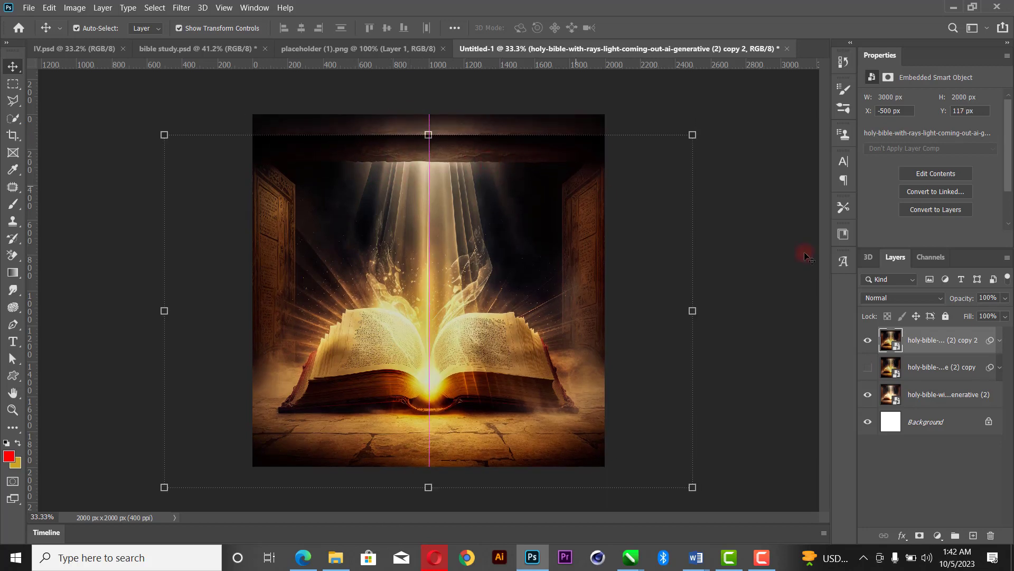
- Hide the original bible photo layer and rasterize the shifted duplicate layer
click(865, 394)
drag(482, 236, 486, 233)
right_click(970, 344)
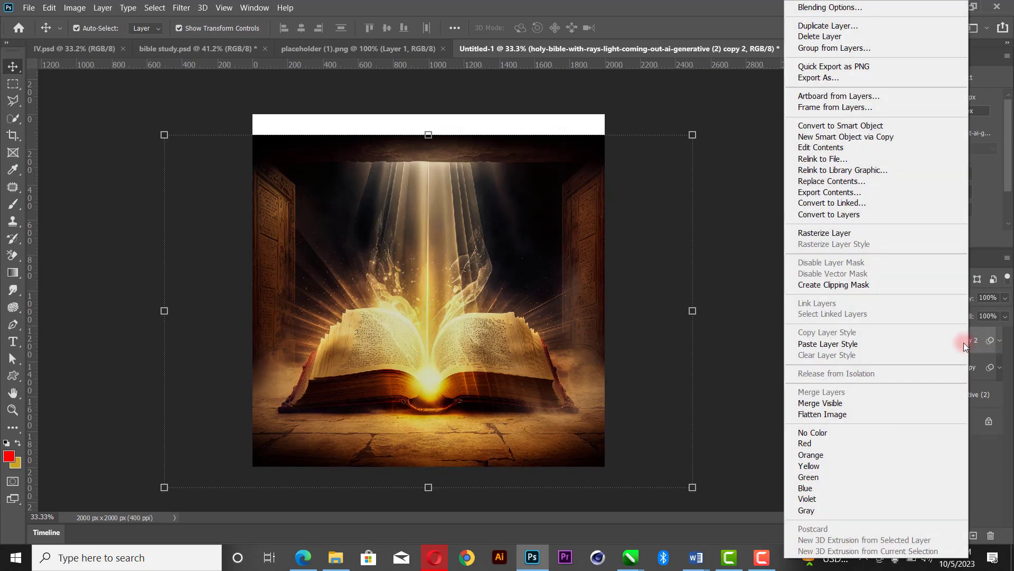
click(858, 233)
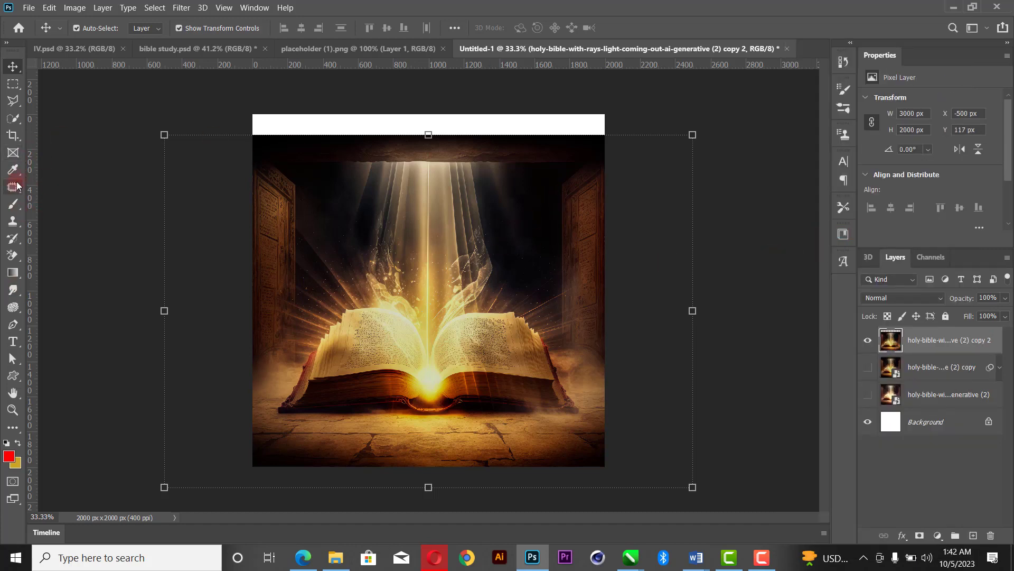
- Select a strip about 2000 by 150 px along the canvas's upper edge, fill it with Content-Aware at 100% opacity, and deselect
click(12, 83)
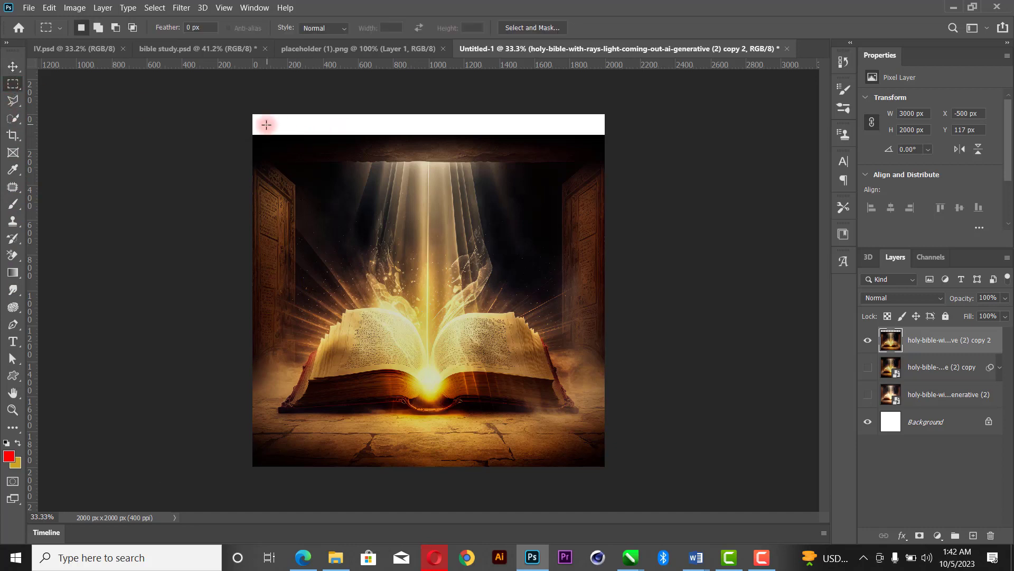
drag(250, 113, 641, 140)
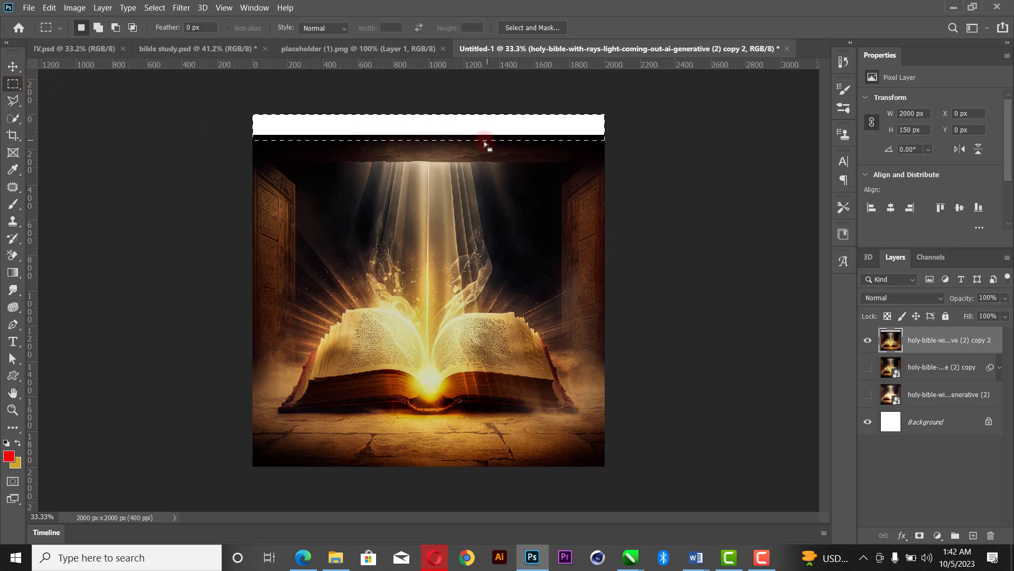
click(12, 67)
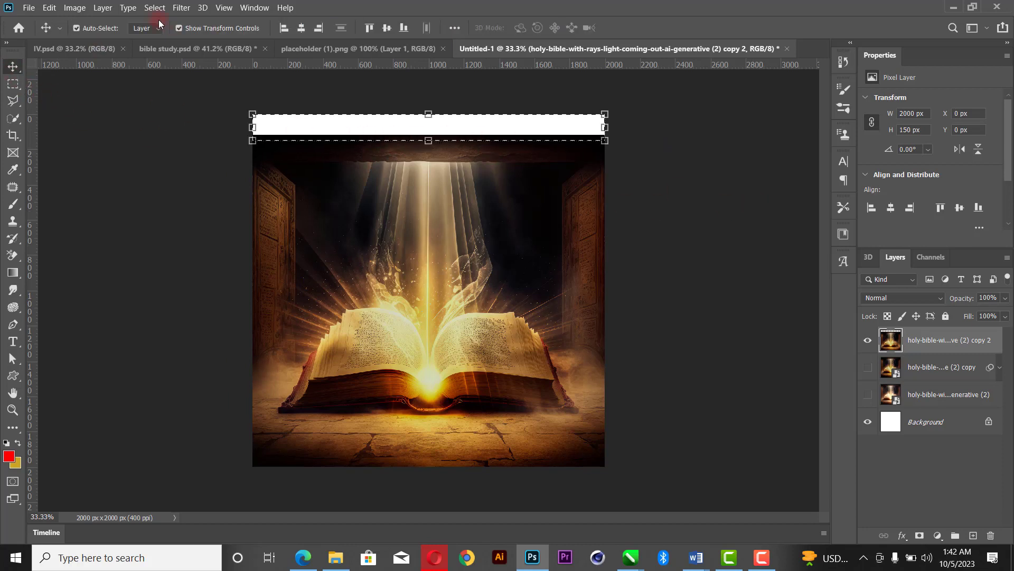
click(102, 8)
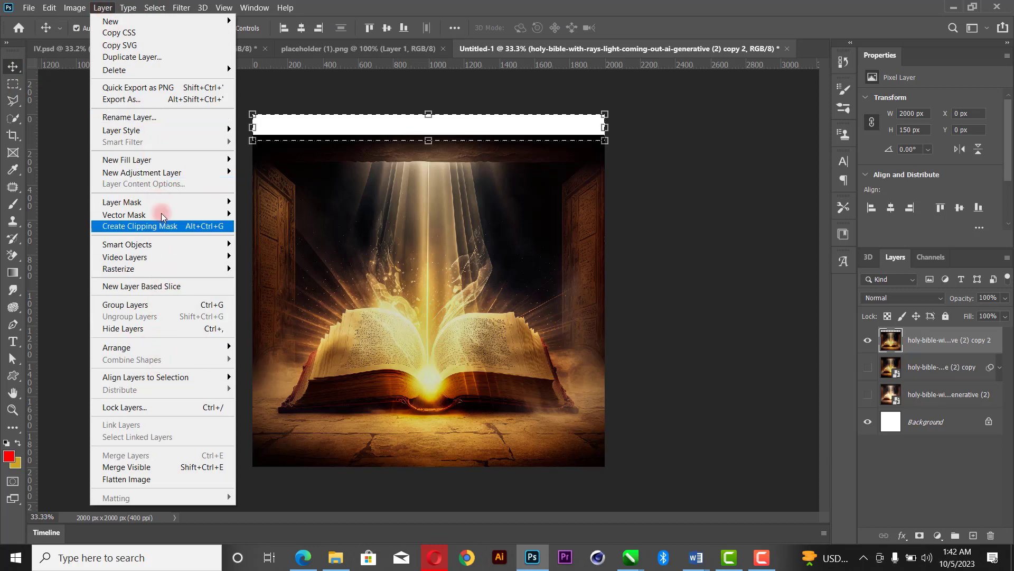
mouse_move(138, 12)
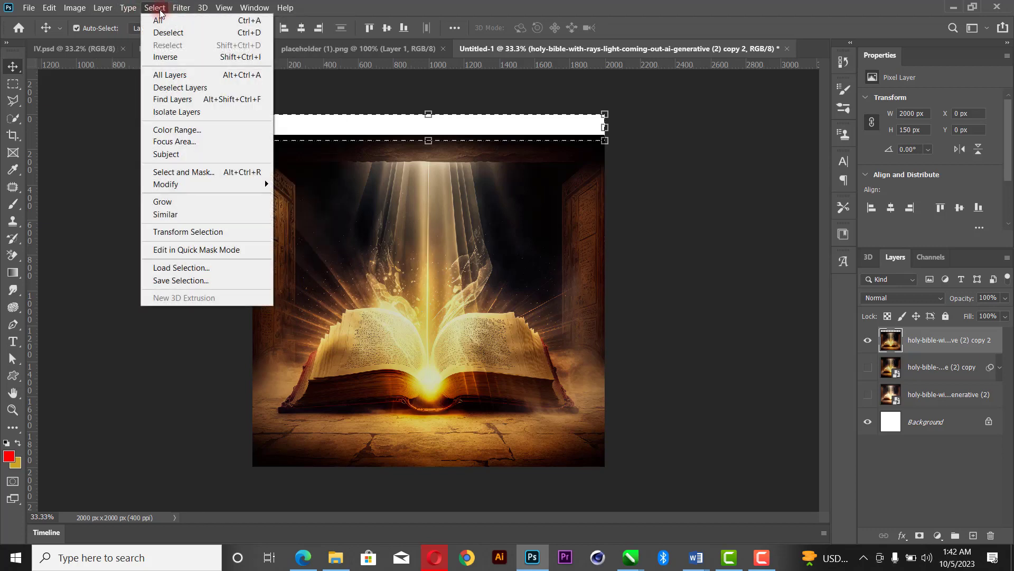
mouse_move(53, 16)
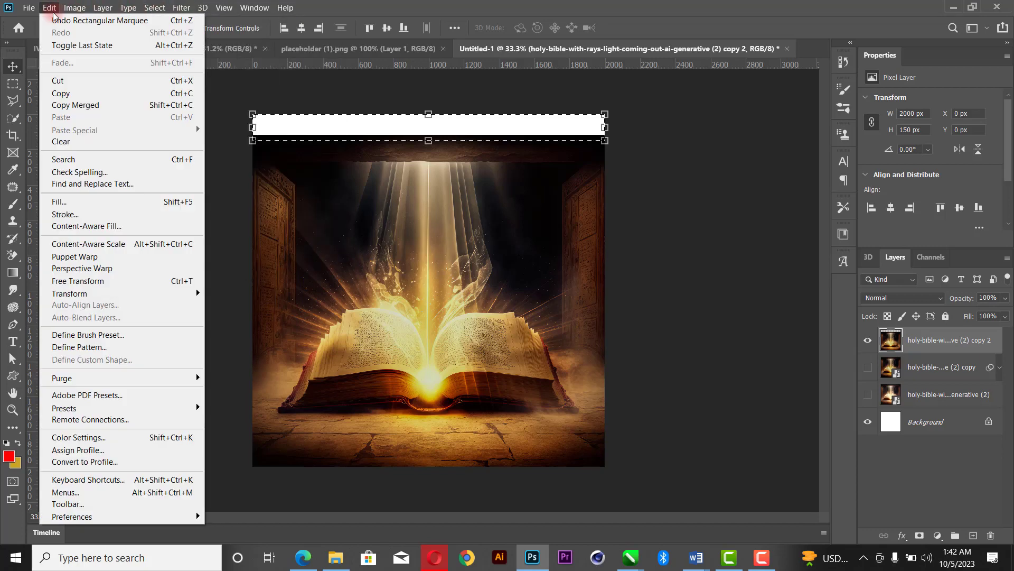
click(125, 203)
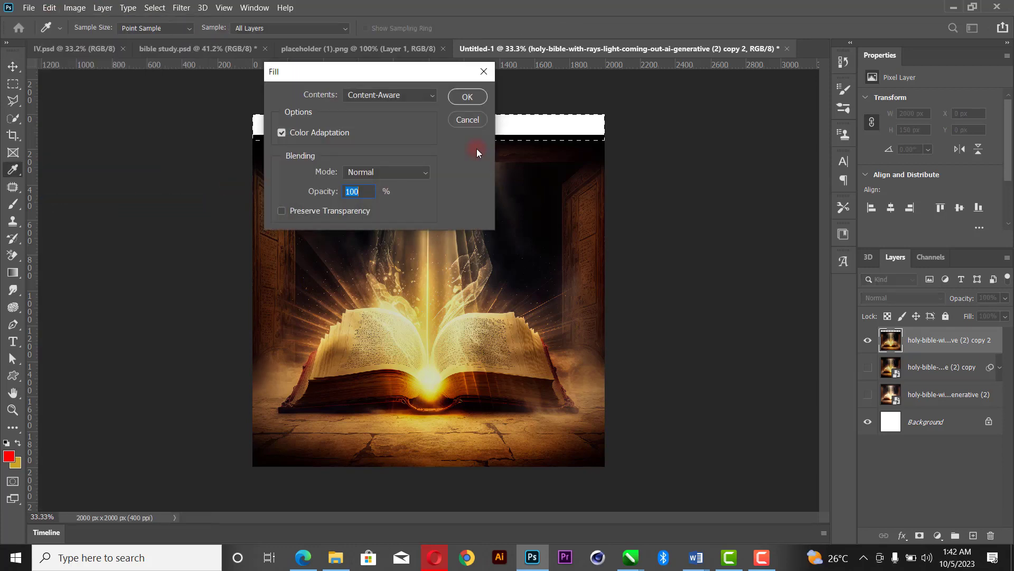
click(467, 97)
key(v)
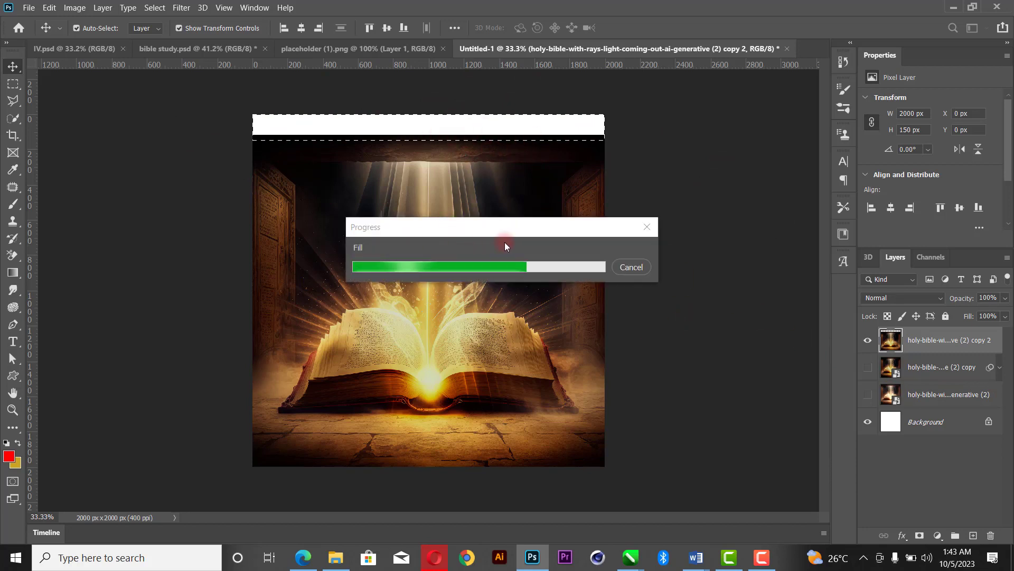
click(664, 246)
key(ctrl+s)
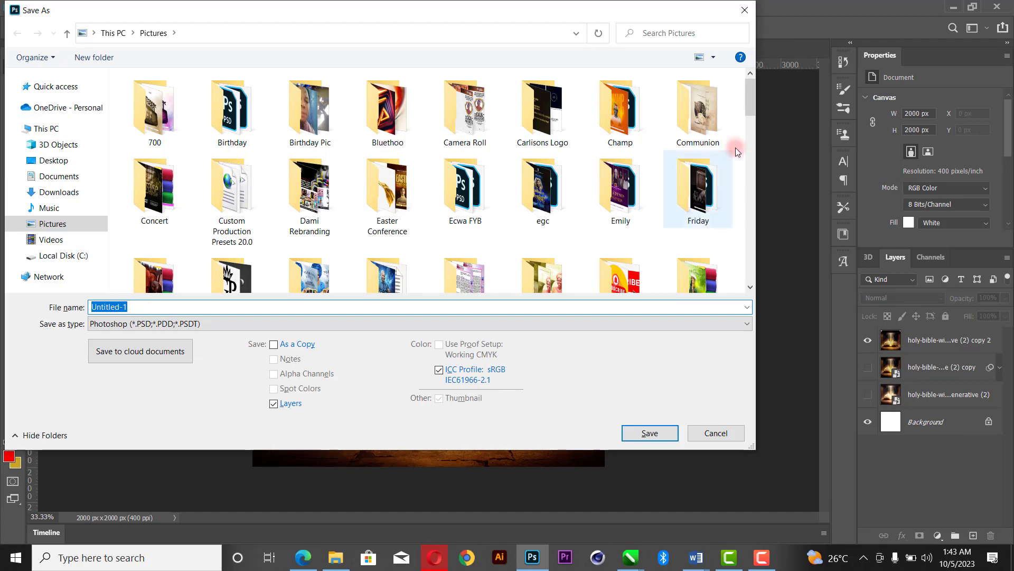
click(744, 10)
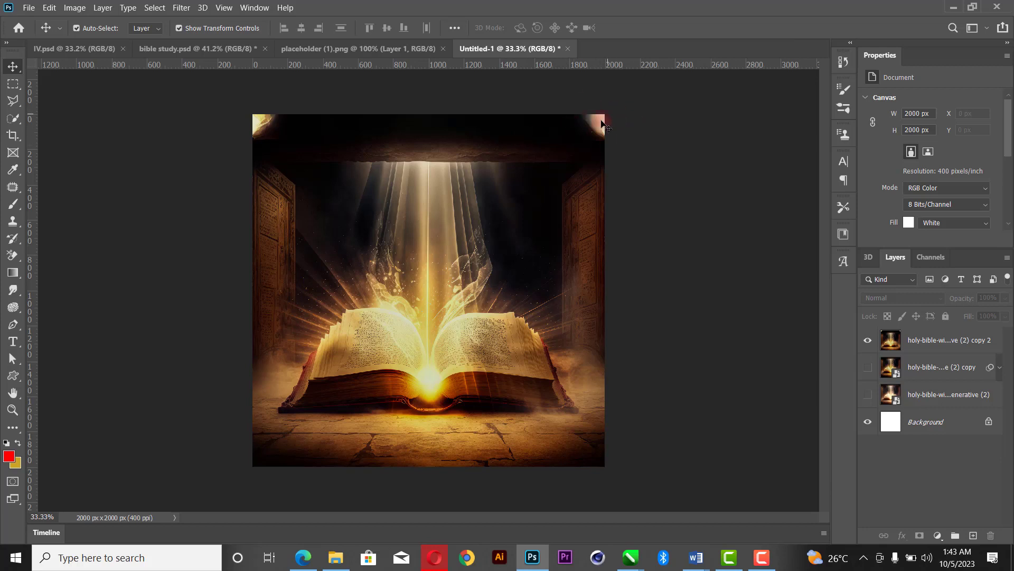
- Patch the bright spot in the photo's upper-left corner with the dark area beside it on the rasterized layer
click(13, 188)
click(61, 214)
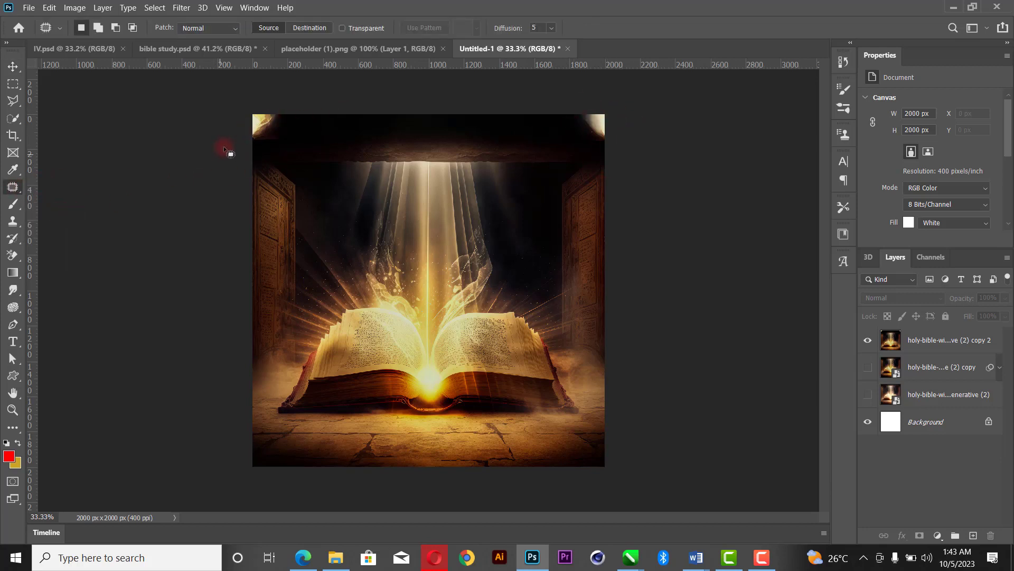
mouse_move(246, 115)
mouse_down()
mouse_move(262, 143)
mouse_move(298, 136)
mouse_up()
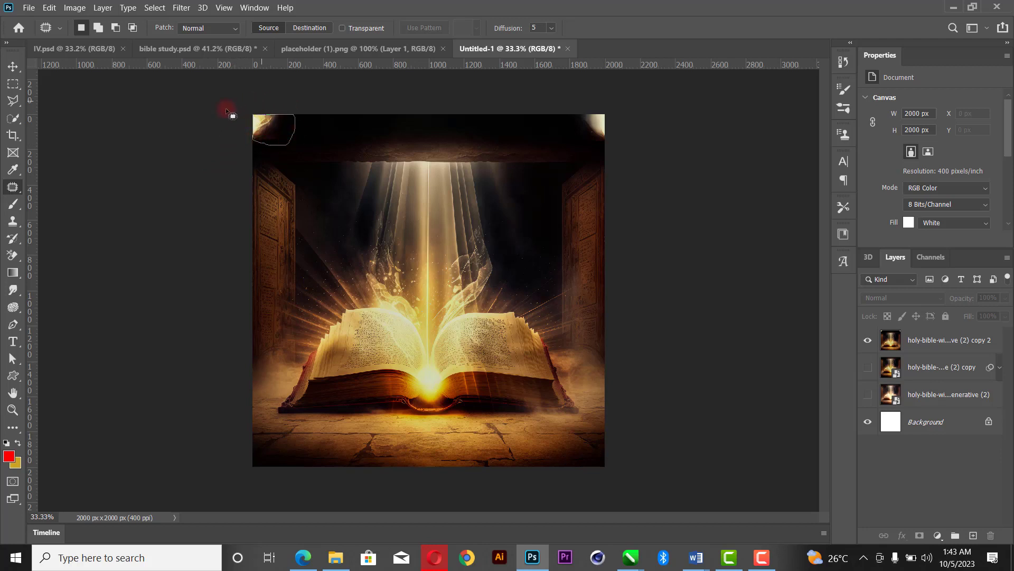
drag(226, 109, 233, 113)
drag(281, 130, 340, 127)
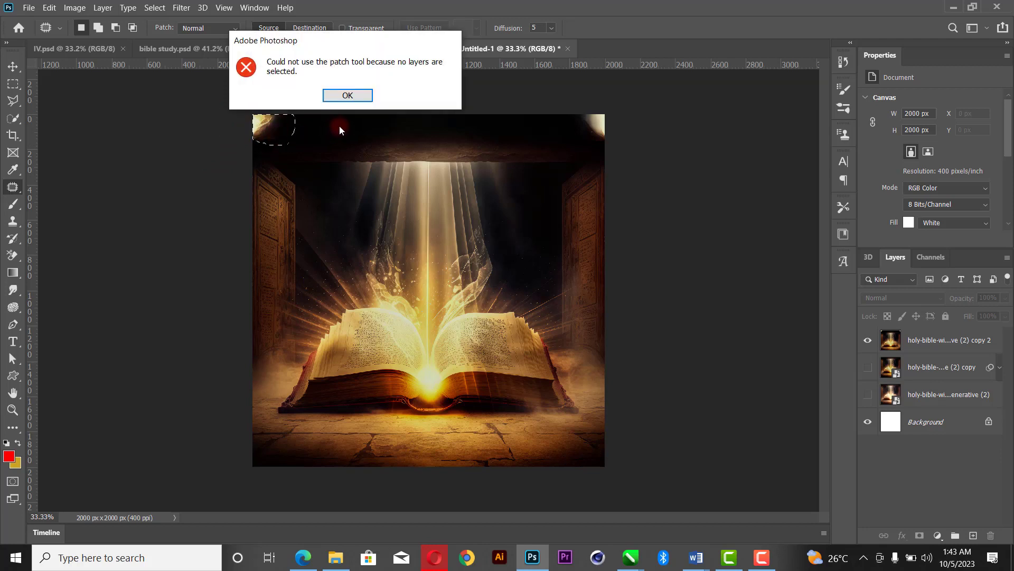
click(348, 100)
click(936, 342)
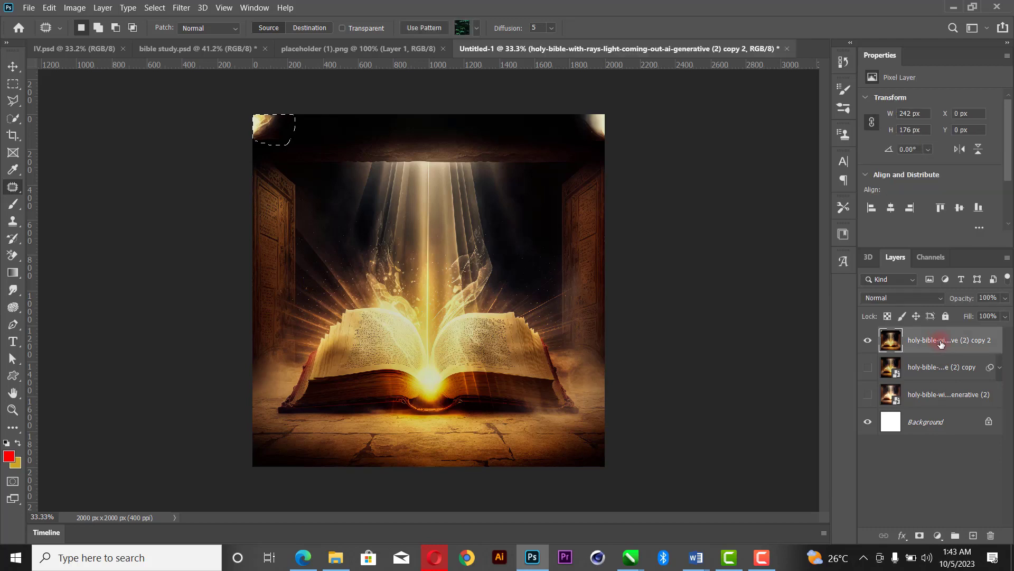
drag(291, 130, 349, 127)
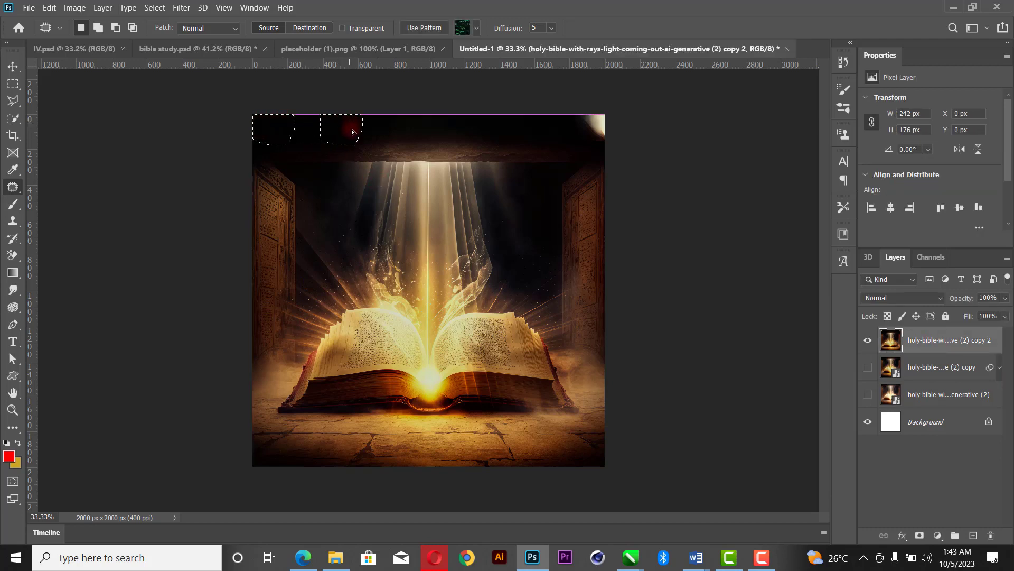
- Patch the bright spot in the photo's upper-right corner with the neighbouring dark area and clear the selection
mouse_move(618, 116)
mouse_down()
mouse_move(580, 119)
mouse_move(576, 104)
mouse_move(607, 142)
mouse_move(611, 113)
mouse_move(566, 114)
mouse_move(601, 132)
mouse_move(490, 133)
mouse_up()
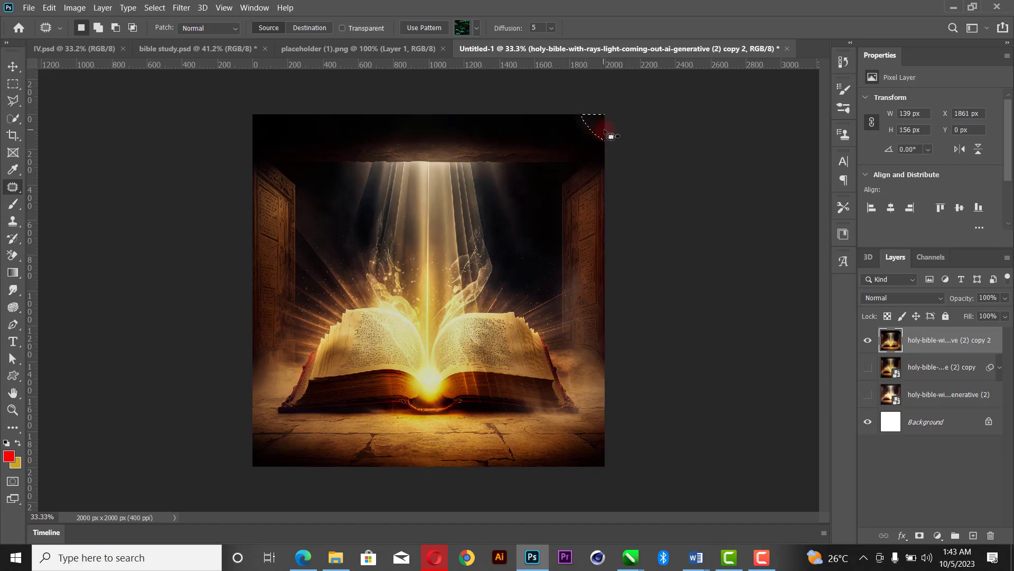
mouse_move(579, 109)
mouse_down()
mouse_move(603, 118)
mouse_move(616, 149)
mouse_move(575, 152)
mouse_move(547, 122)
mouse_move(562, 129)
mouse_move(525, 134)
mouse_up()
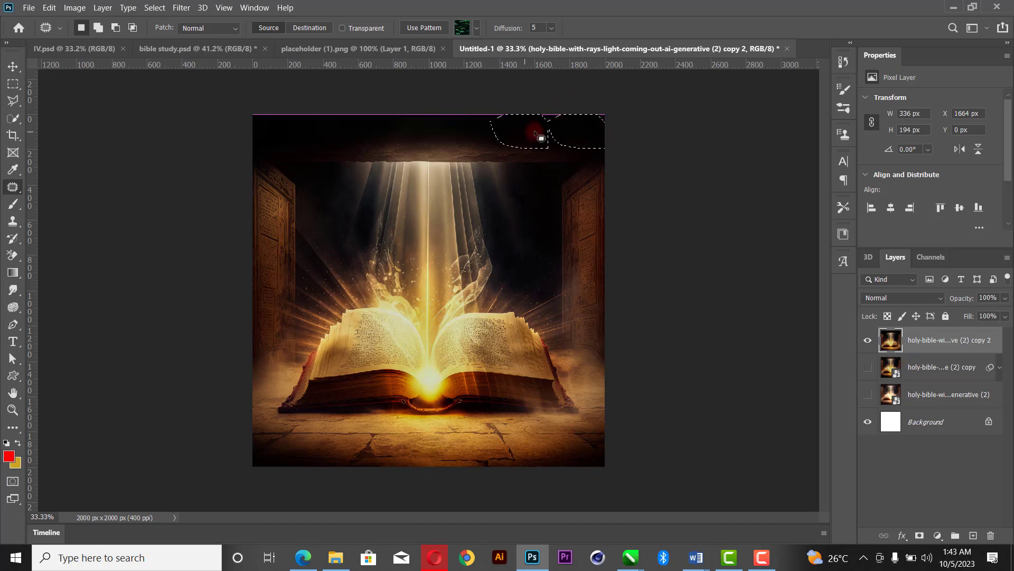
click(786, 151)
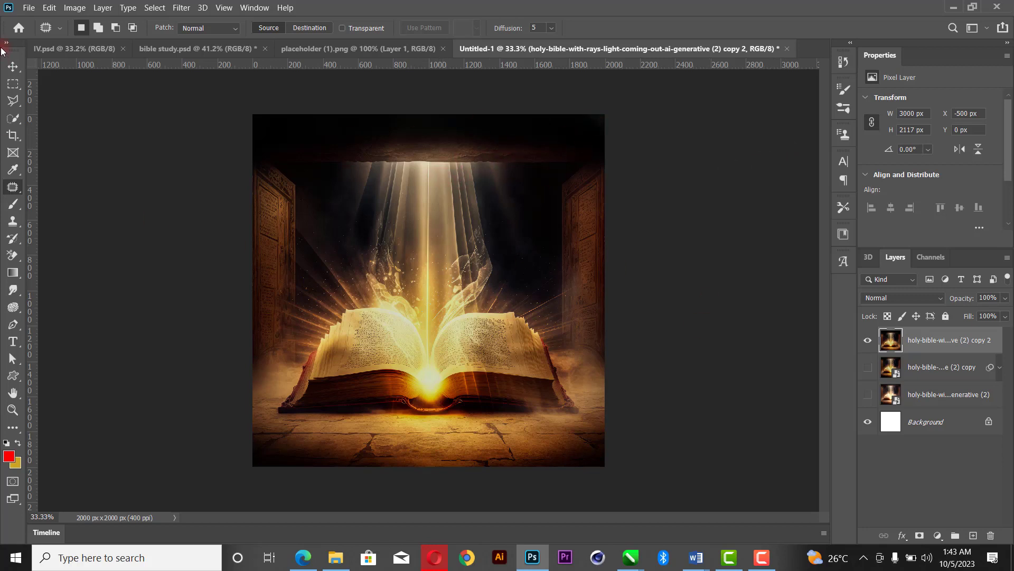
click(5, 66)
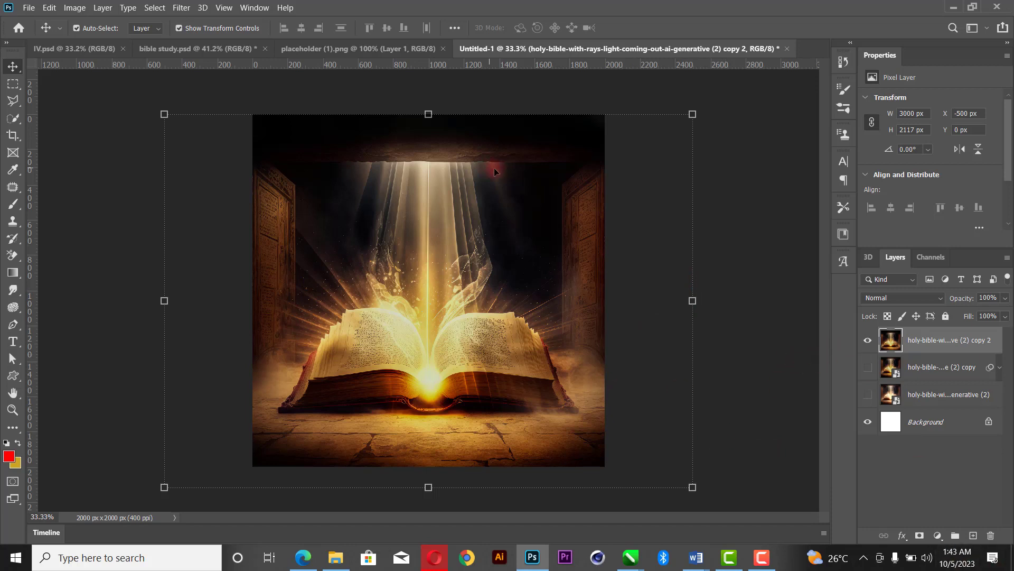
click(739, 212)
- Switch to Word's Document10 and copy the line "the victorious mountain of salvation church of god"
mouse_move(691, 555)
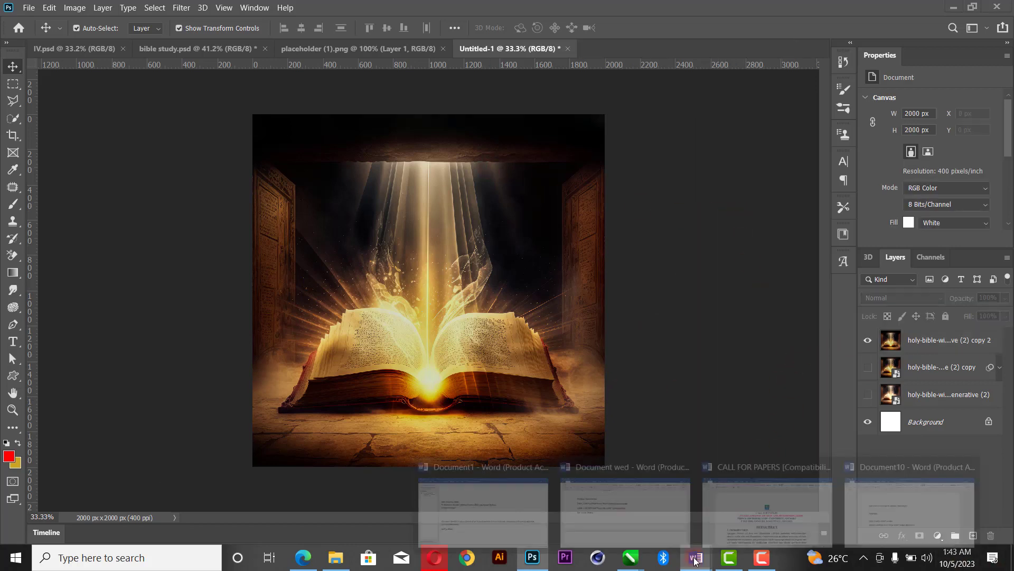
click(898, 499)
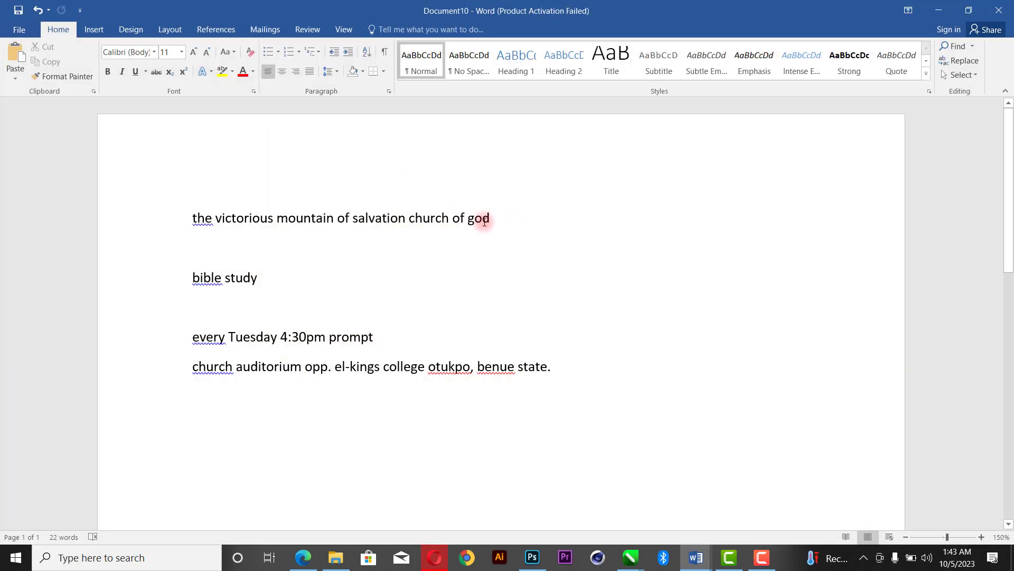
click(125, 193)
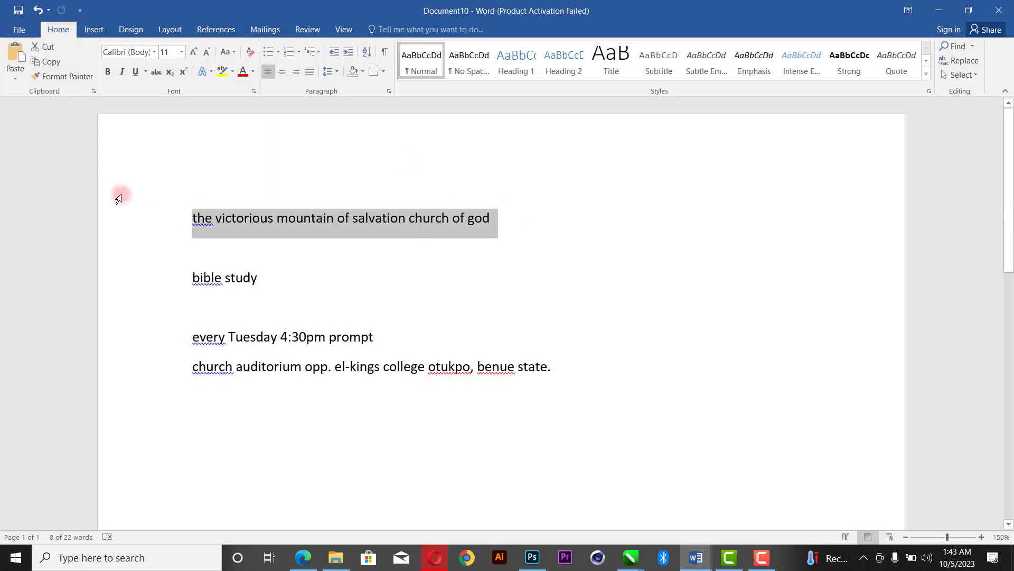
key(alt)
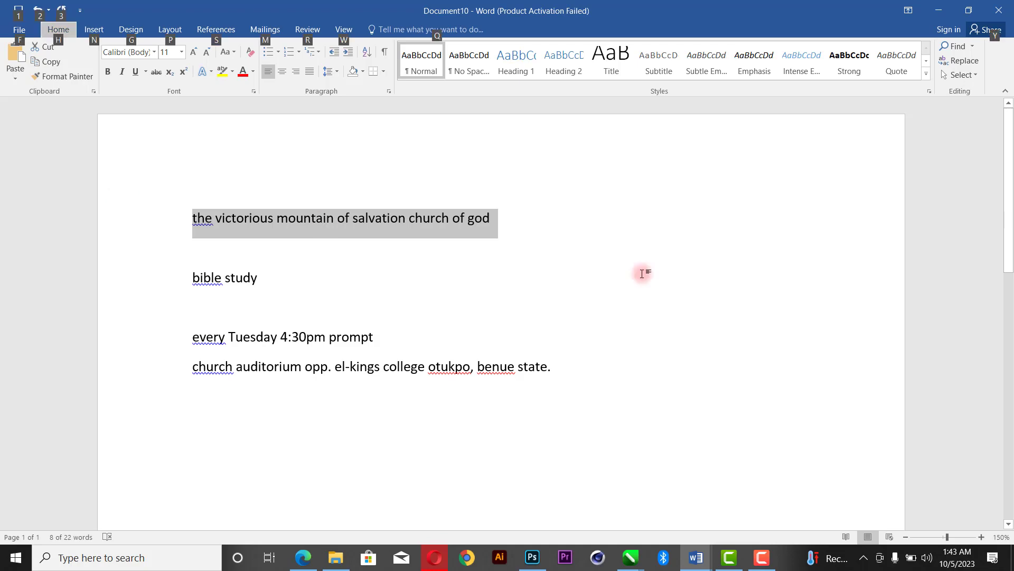
- Return to Photoshop and paste the copied church name as a new text layer in the upper left part of the flyer
click(532, 557)
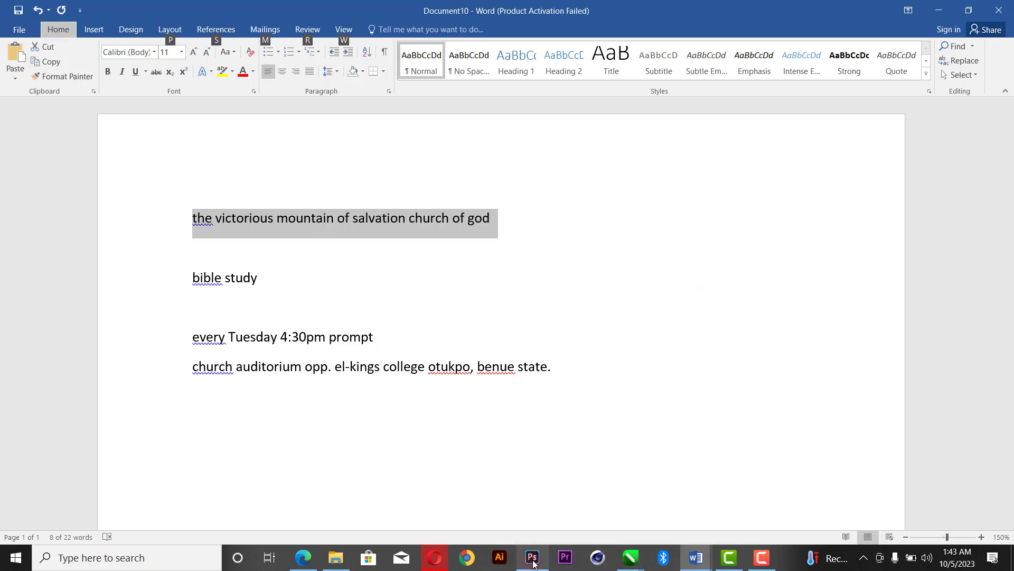
click(13, 344)
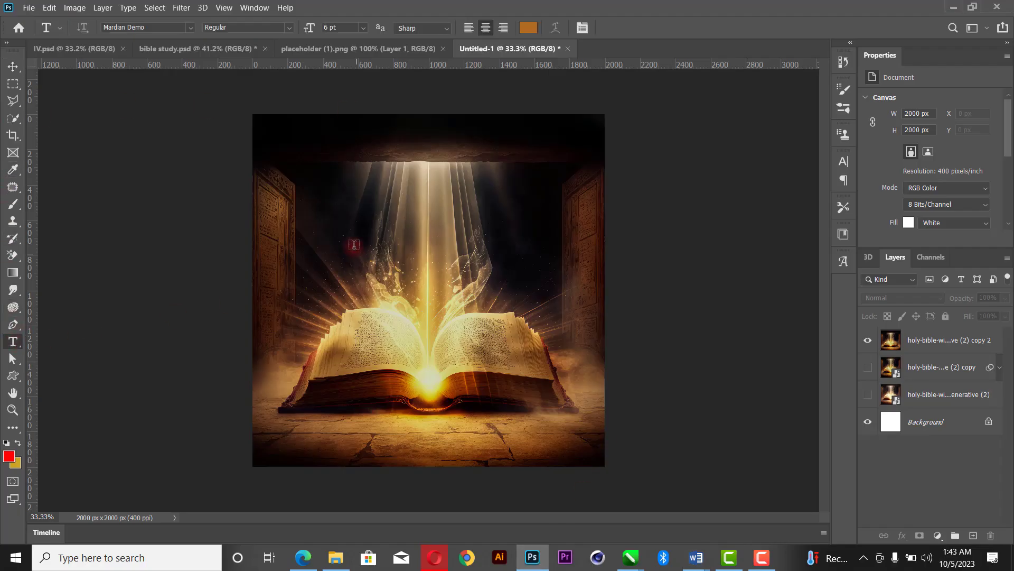
click(342, 201)
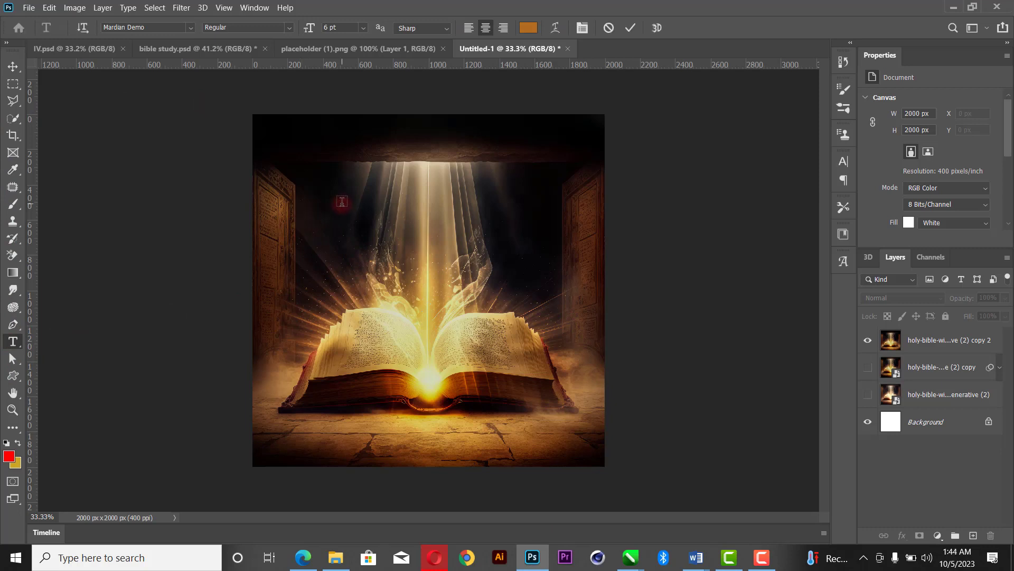
key(ctrl+v)
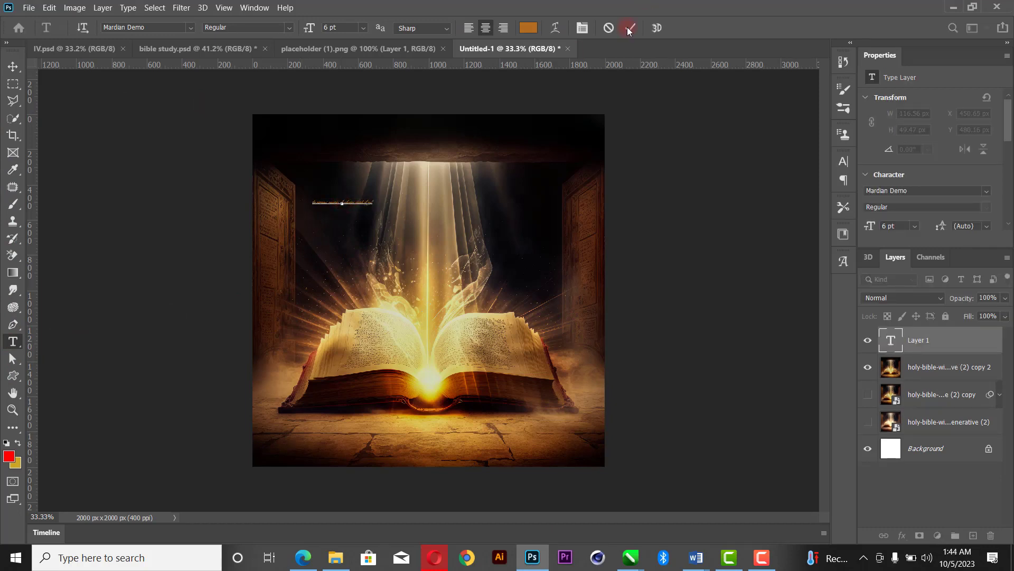
- Set the church name text to the Monument Extended font in all caps
click(986, 193)
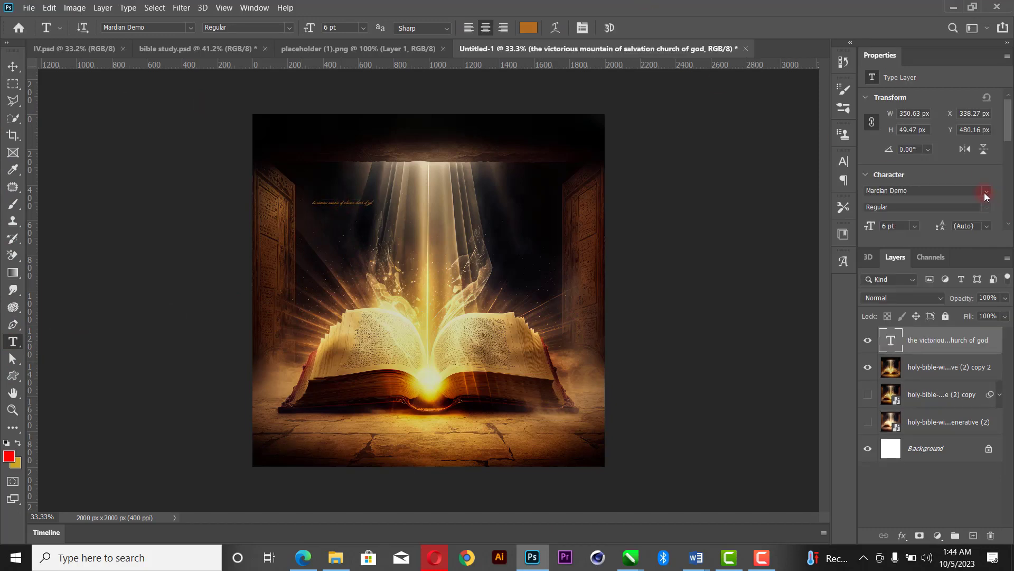
click(984, 192)
click(892, 313)
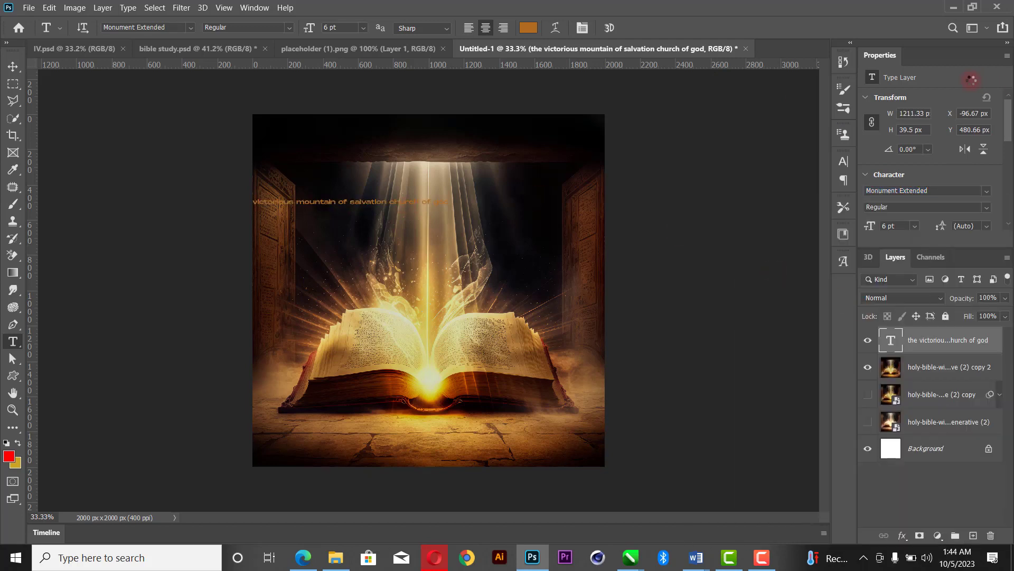
scroll(935, 174, down, 5)
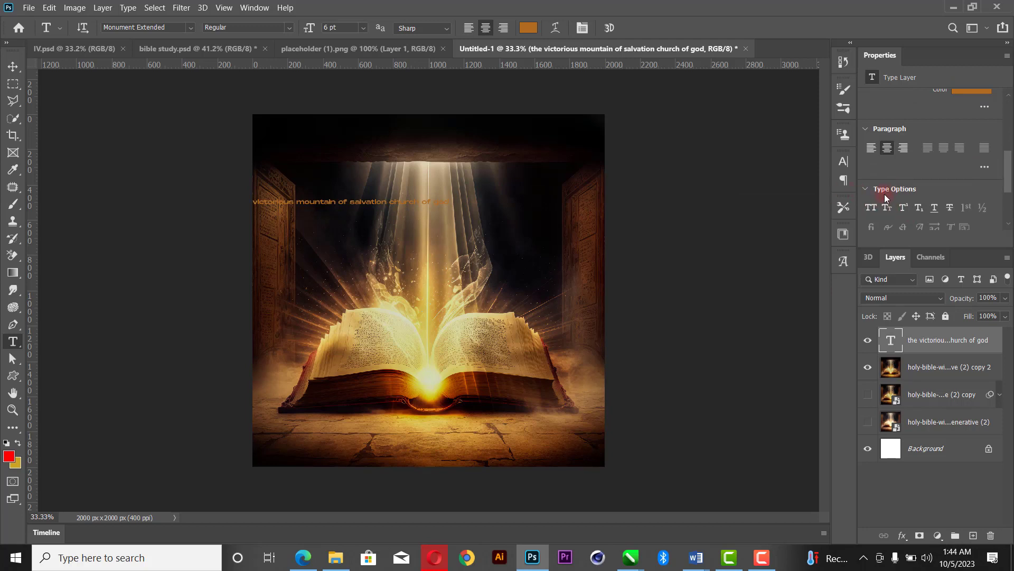
- Move the church name so the whole line lies within the canvas across the light rays above the book
click(12, 66)
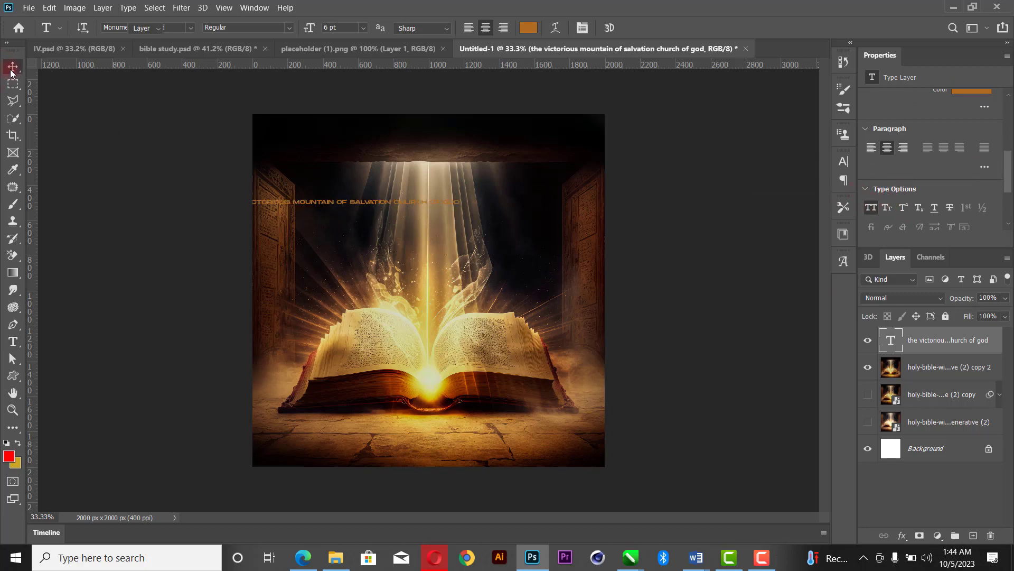
key(ctrl+t)
drag(431, 211, 691, 85)
click(655, 28)
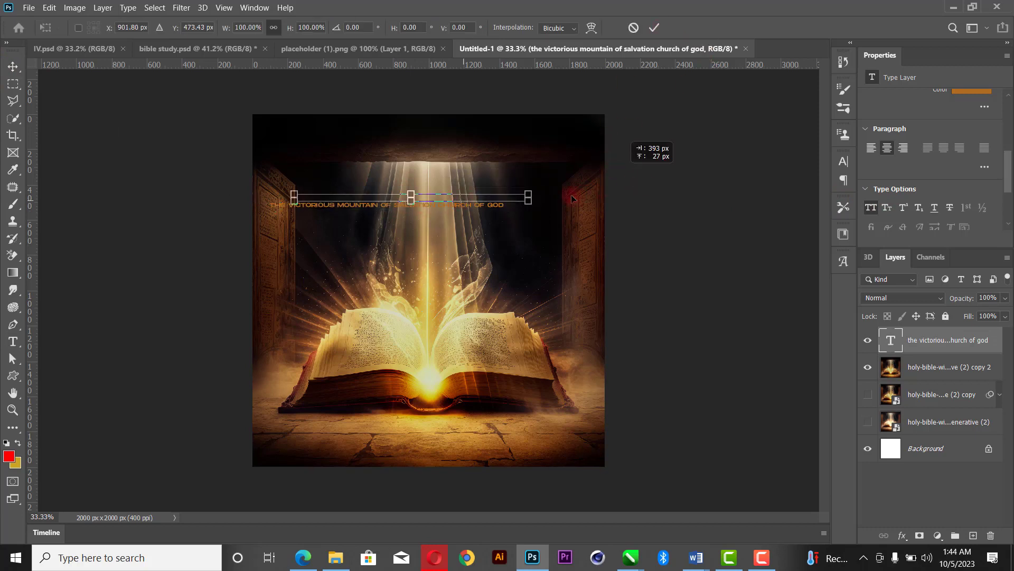
- Break the church name into two lines so that "CHURCH OF GOD" forms the second line
key(z)
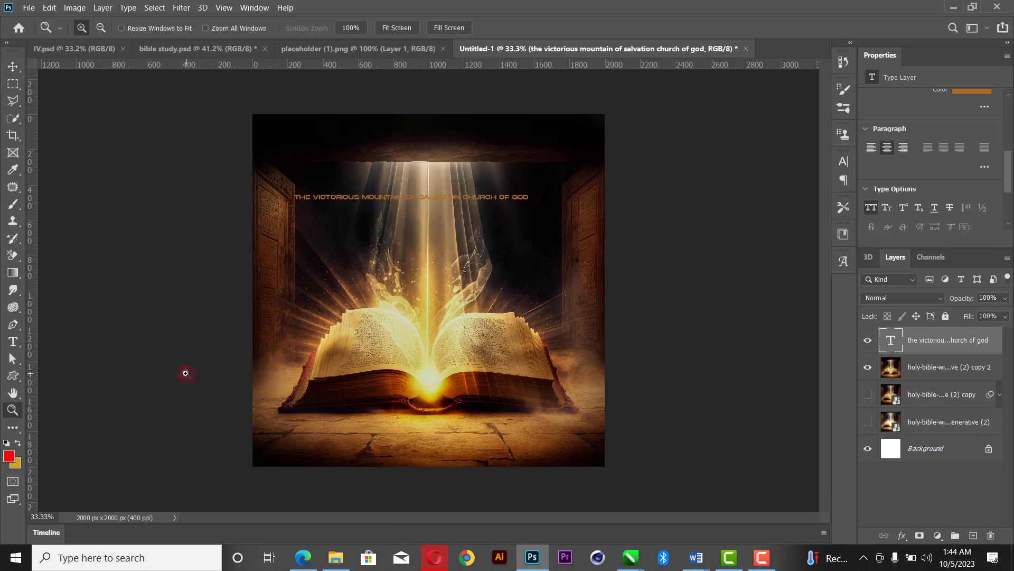
drag(245, 115, 682, 322)
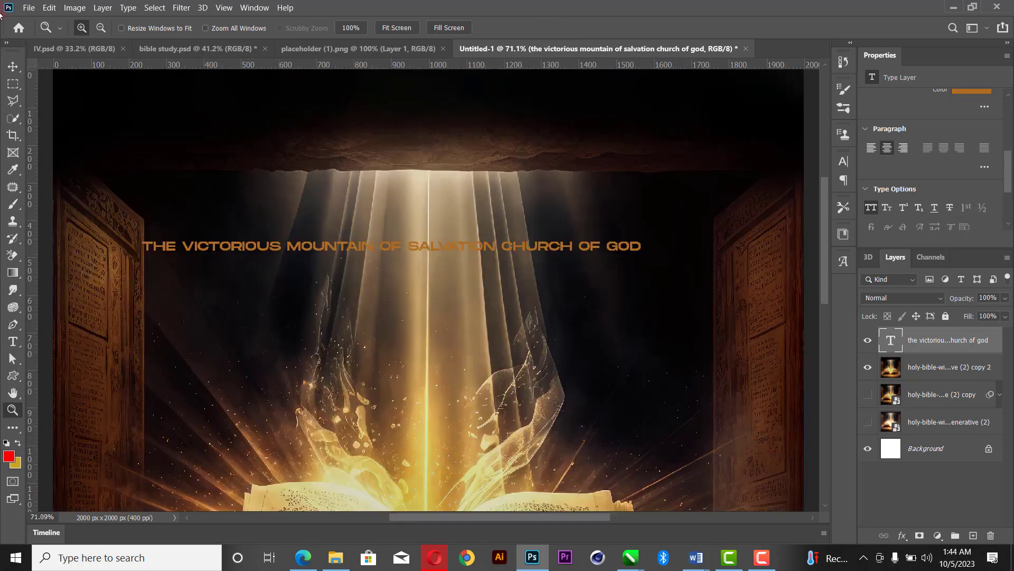
click(14, 67)
key(t)
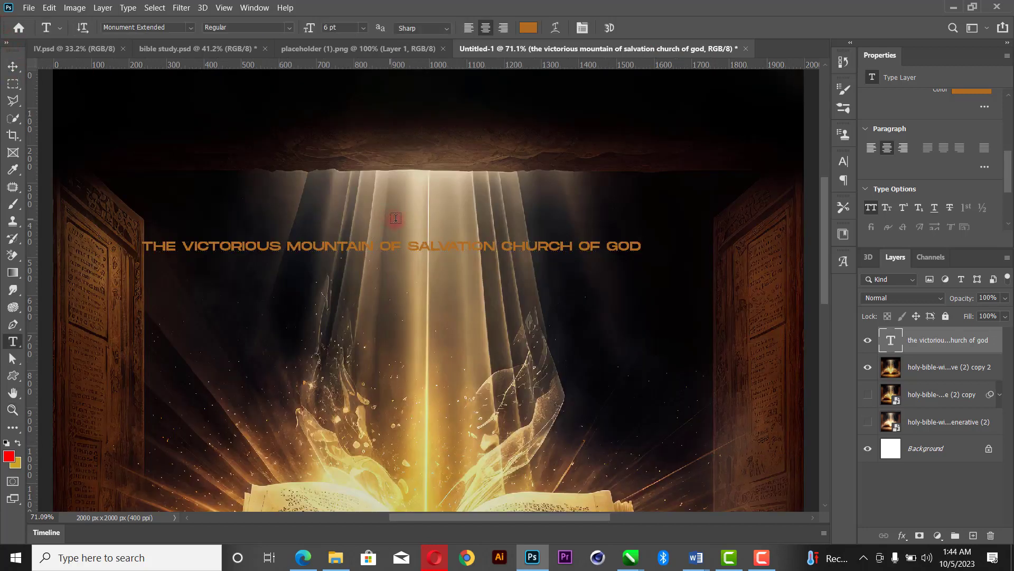
click(502, 246)
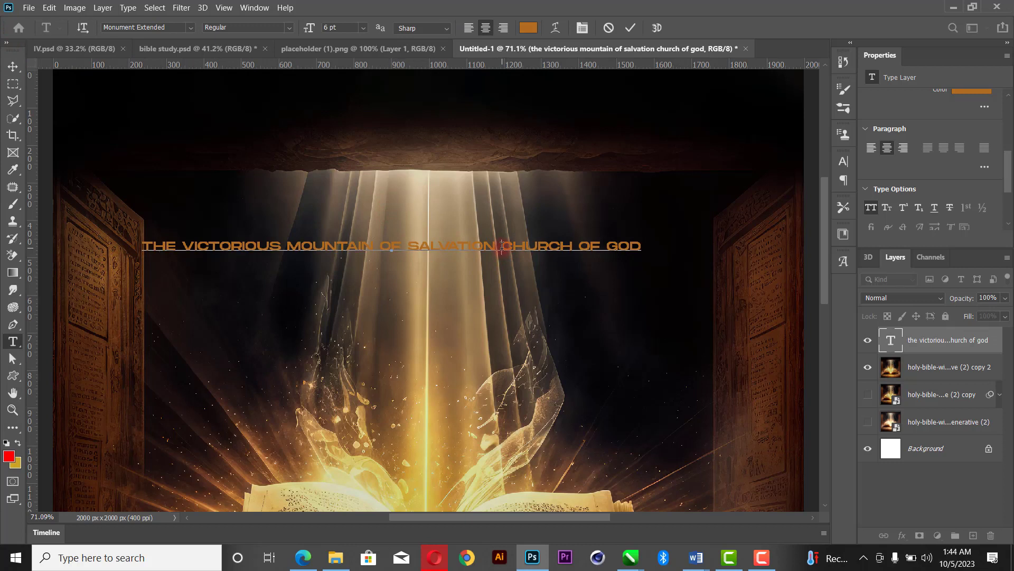
key(Return)
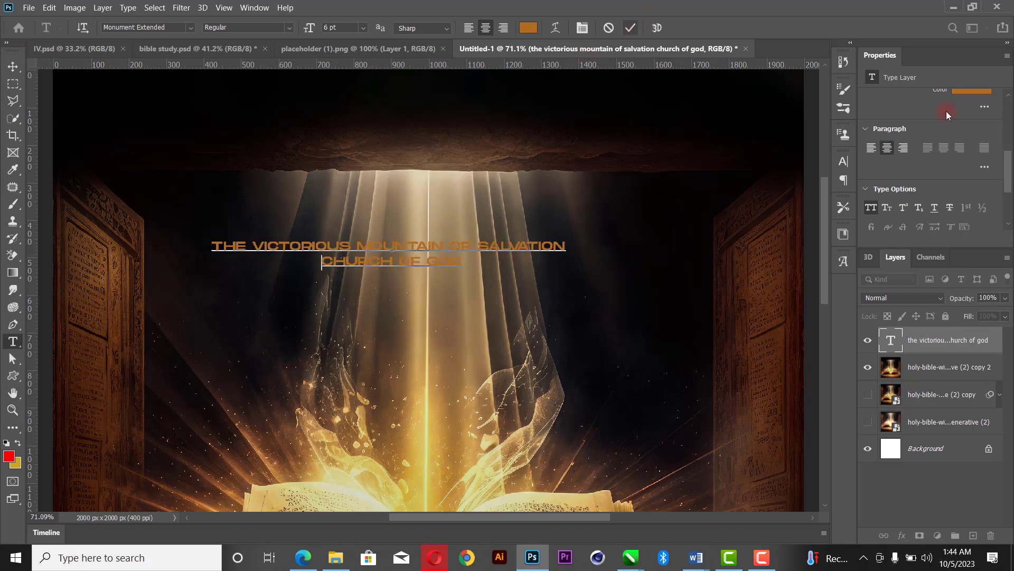
key(ctrl+Return)
- Change the church name's text color to white (ffffff)
click(528, 28)
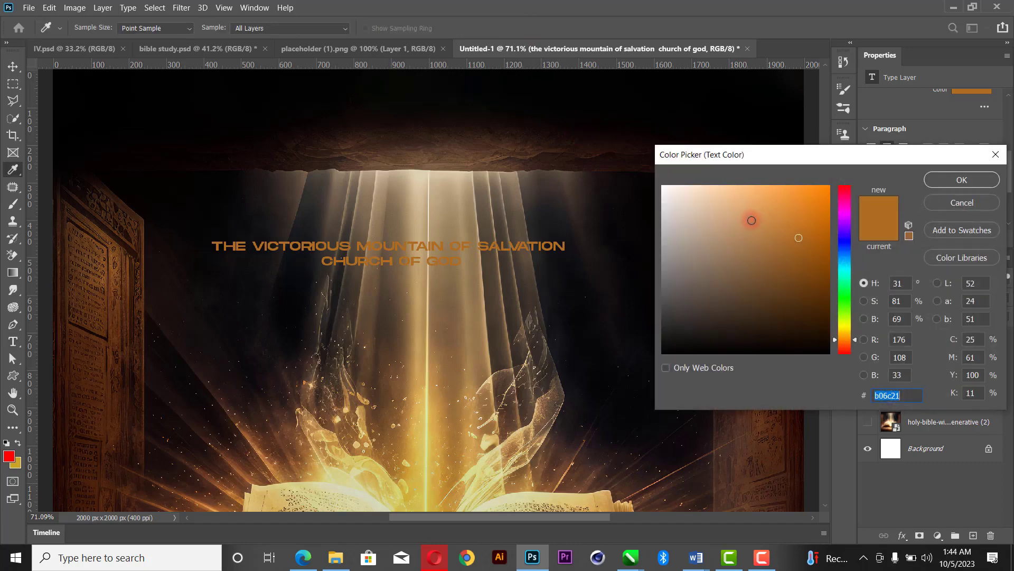
drag(750, 220, 633, 134)
click(936, 181)
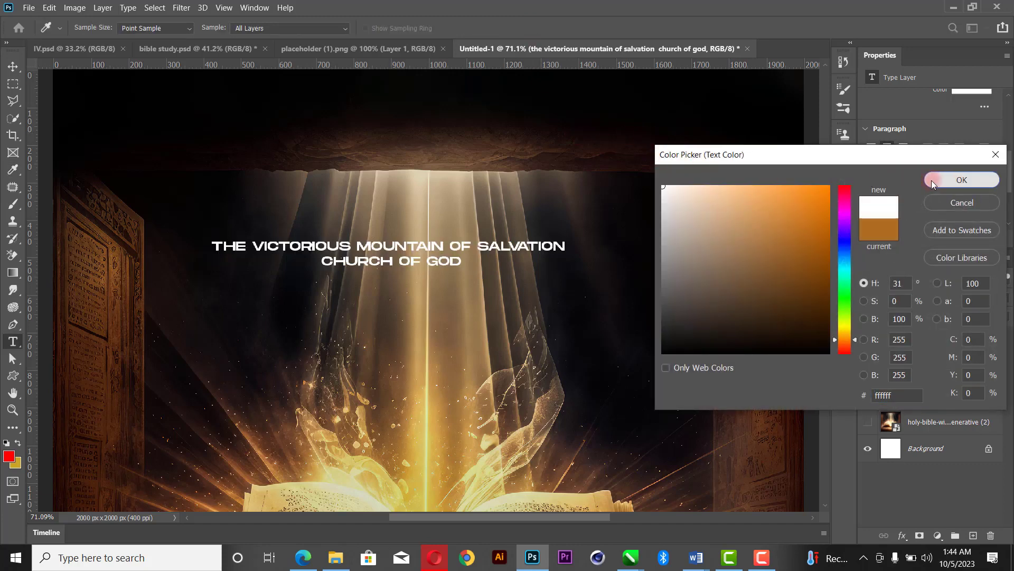
- Set the church name's font size to 8 pt
key(v)
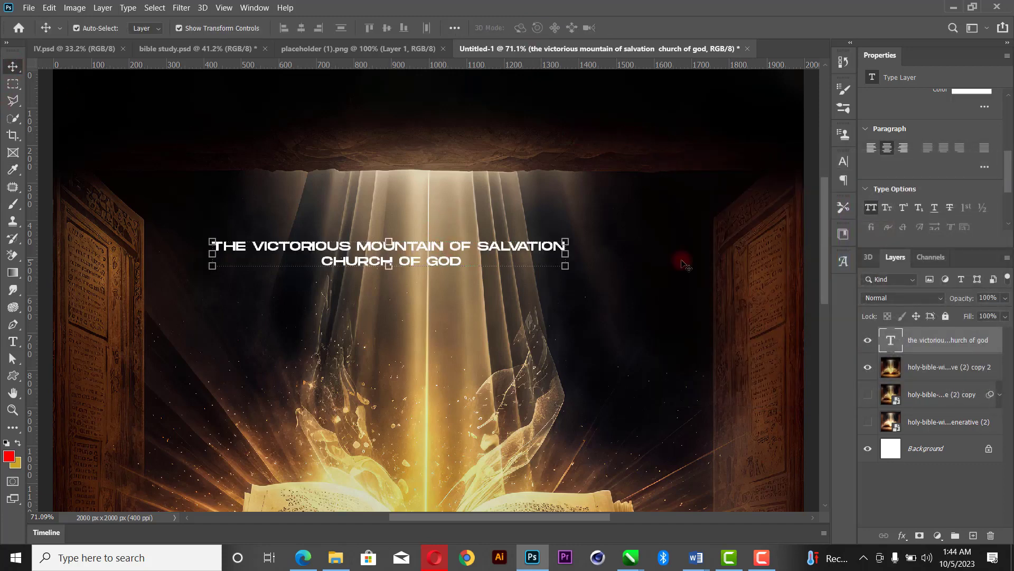
scroll(922, 161, up, 1)
scroll(923, 166, up, 3)
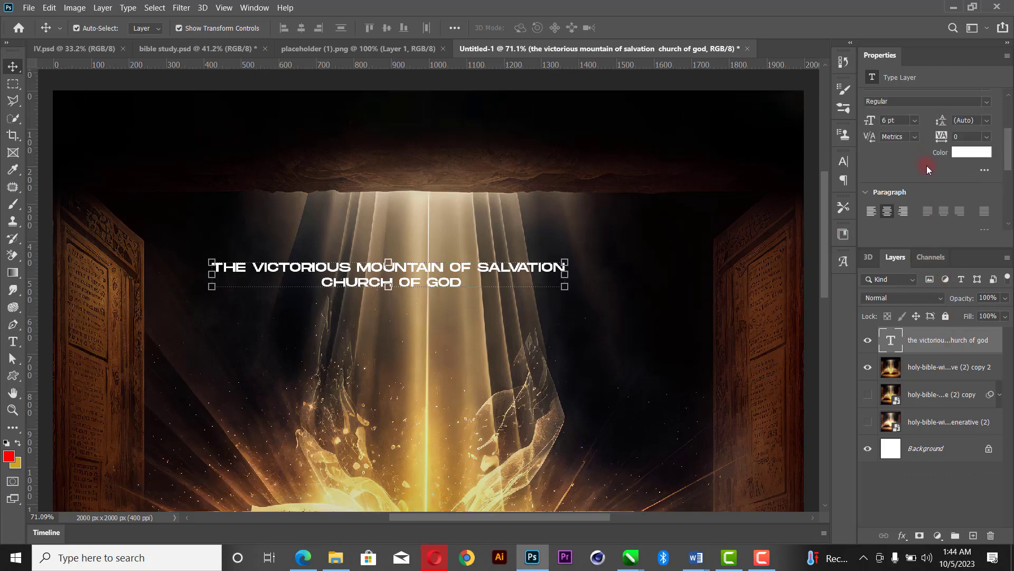
click(915, 184)
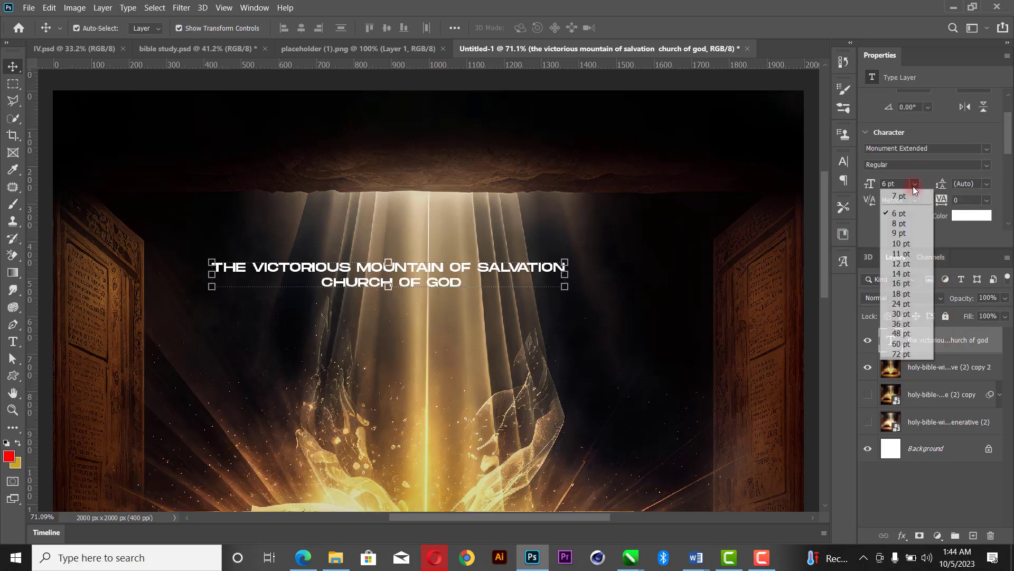
click(899, 223)
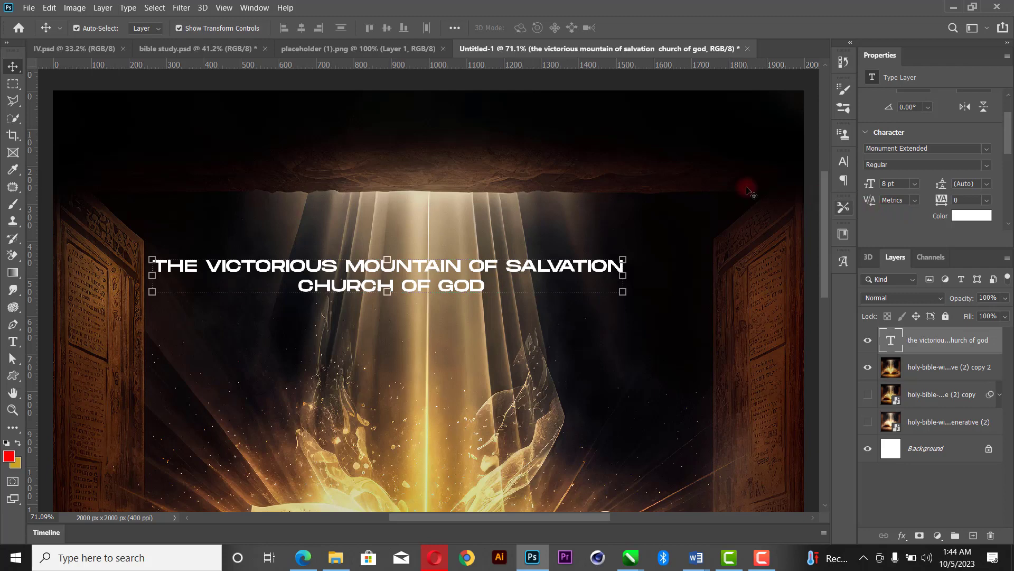
- Fit the canvas to the screen and center the church name horizontally on the flyer
key(z)
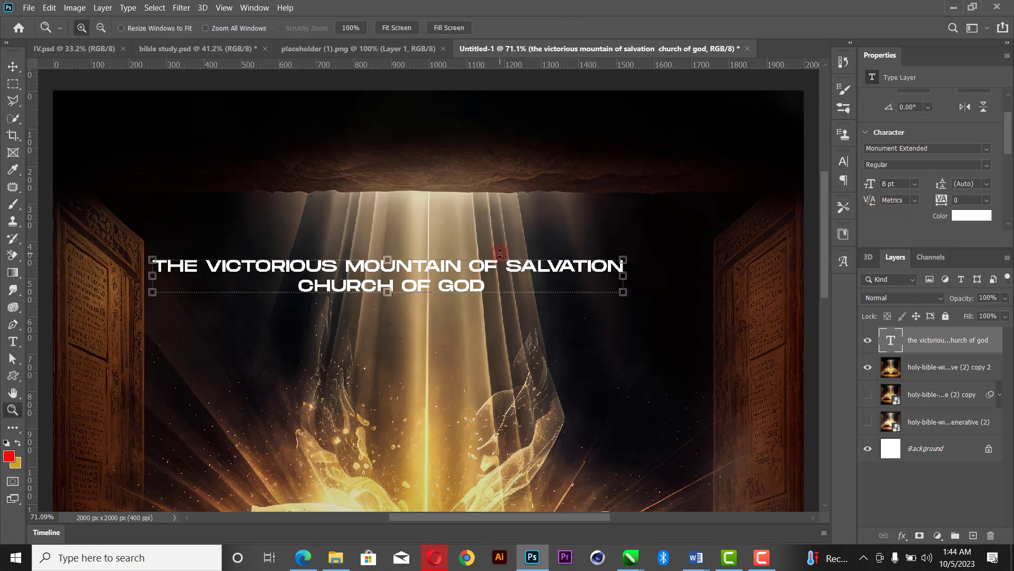
right_click(500, 253)
click(517, 262)
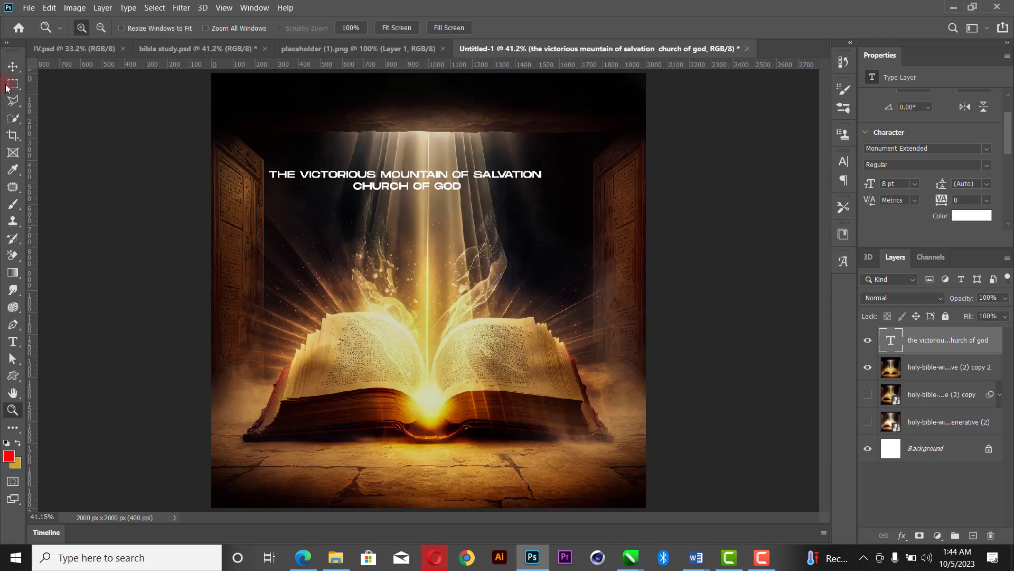
key(v)
drag(425, 176, 448, 176)
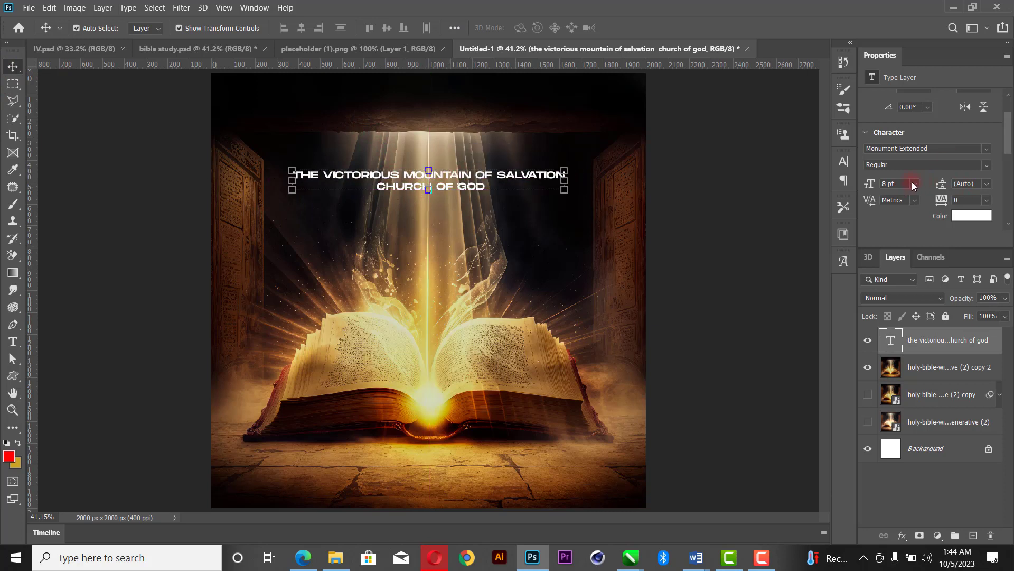
- Reduce the church name's font size to 7 pt and keep its layer selected
click(914, 183)
click(898, 207)
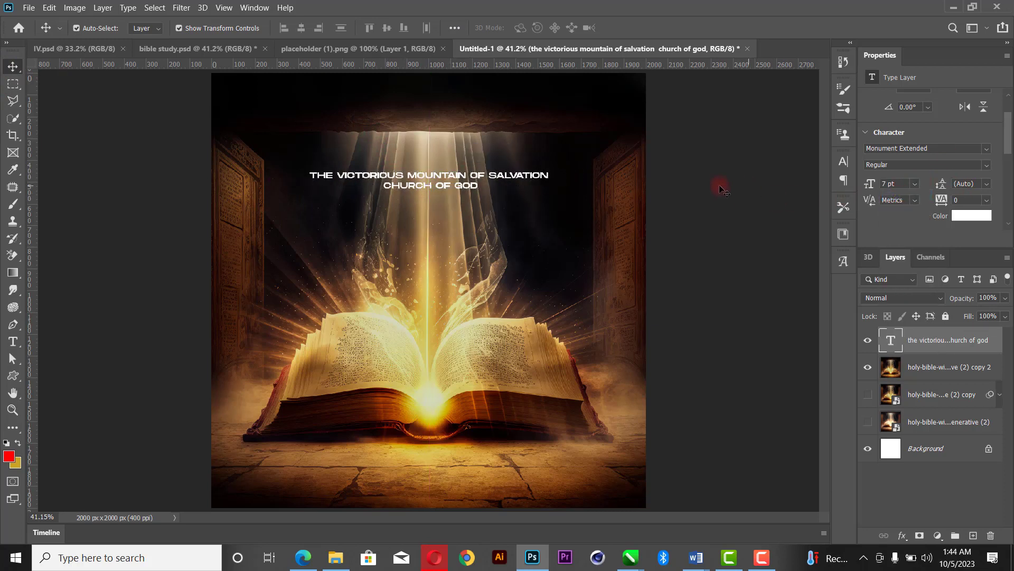
click(720, 187)
click(514, 181)
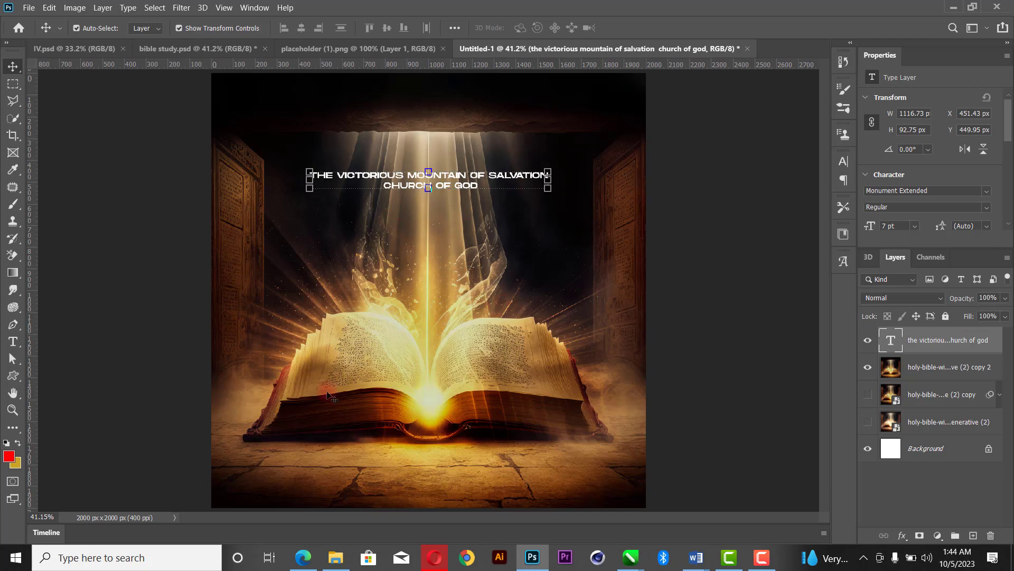
- Review the finished bible study.psd design as a reference, return to the untitled flyer and deselect the church name
click(181, 50)
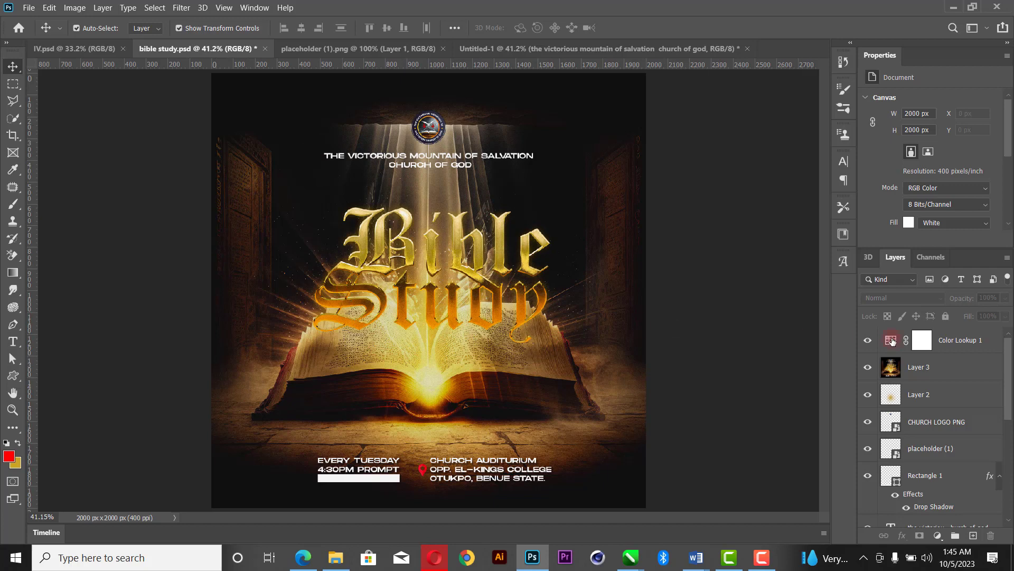
click(568, 52)
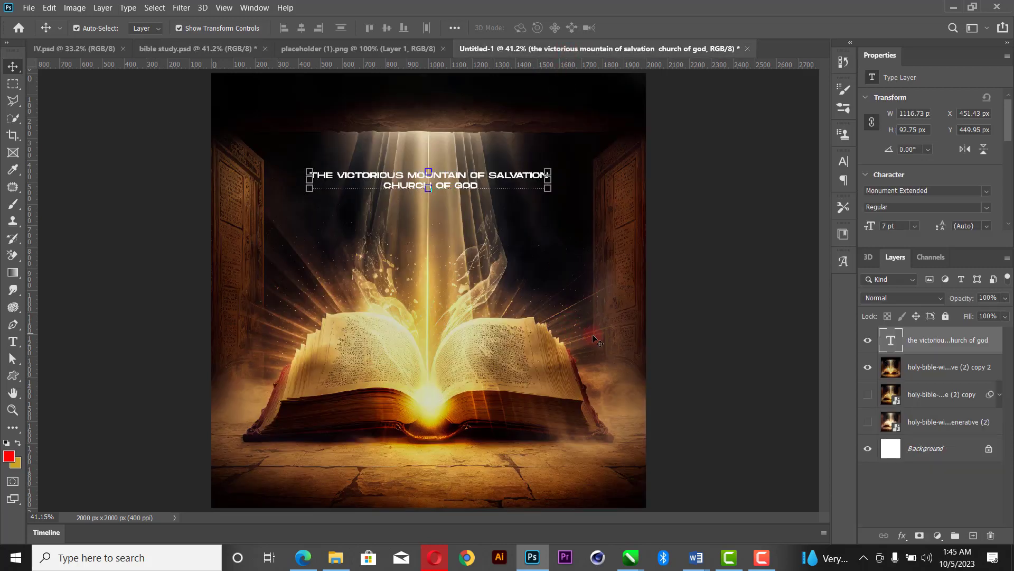
click(707, 332)
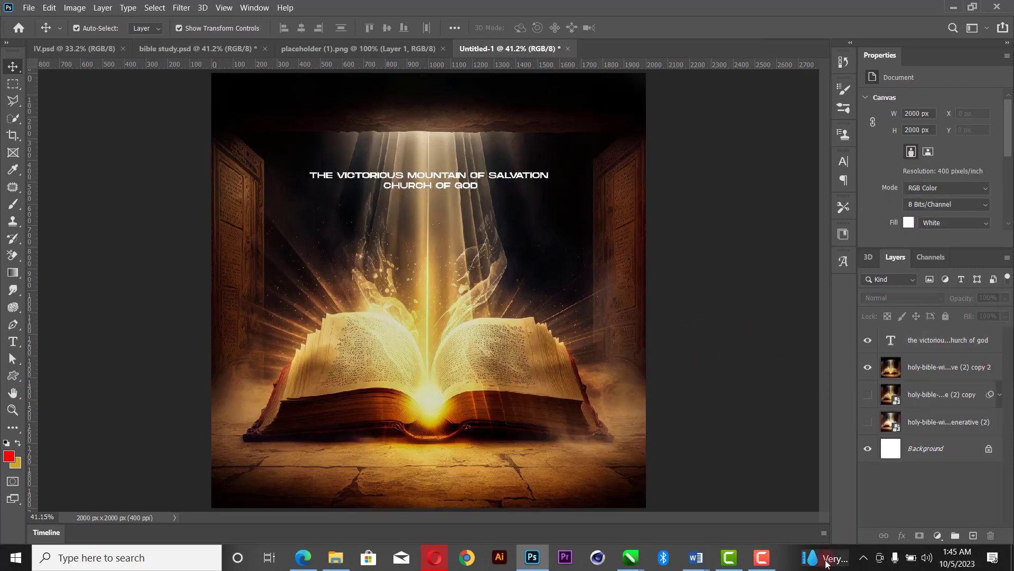
- Switch to Document10 in Word and copy the line "every Tuesday 4:30pm prompt"
mouse_move(695, 555)
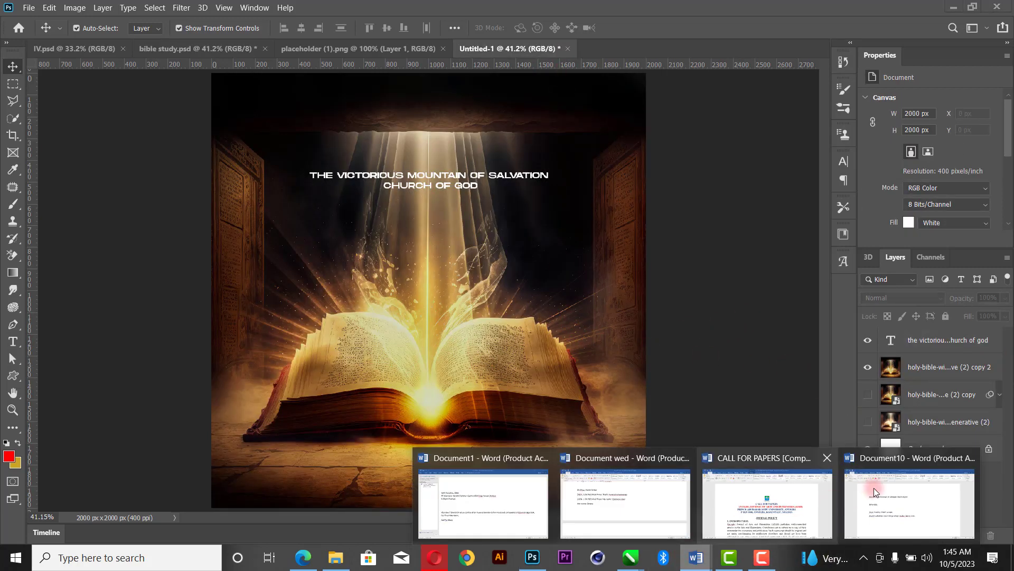
click(874, 487)
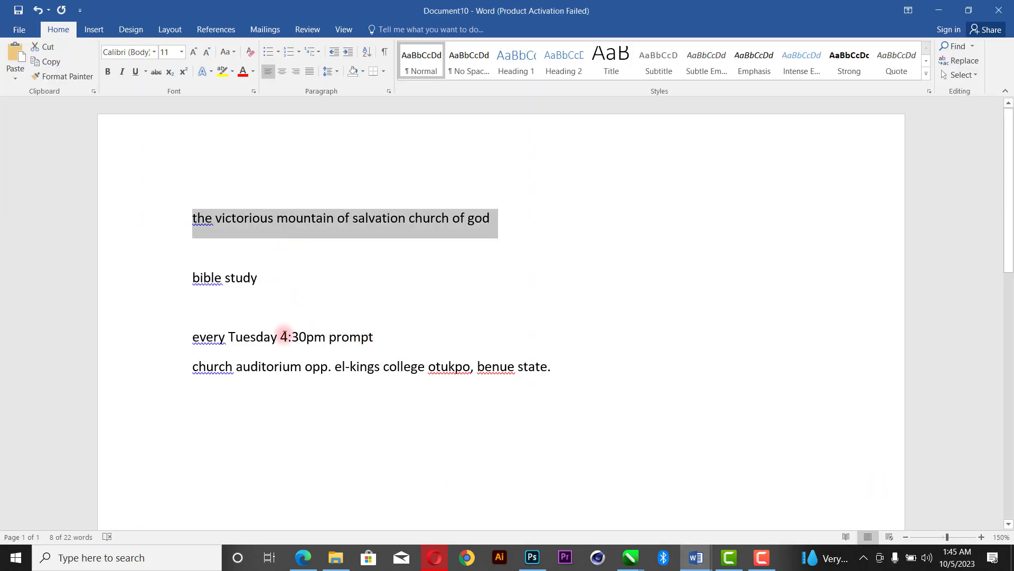
drag(378, 336, 183, 337)
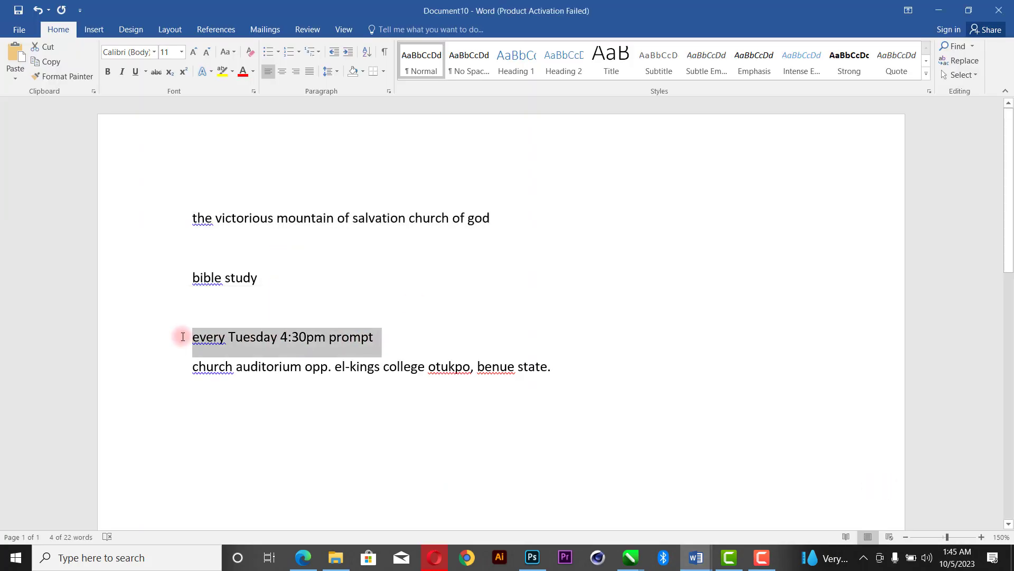
- Switch back to Photoshop and paste "EVERY TUESDAY 4:30PM PROMPT" as a new text layer over the book's lower-left edge
click(532, 558)
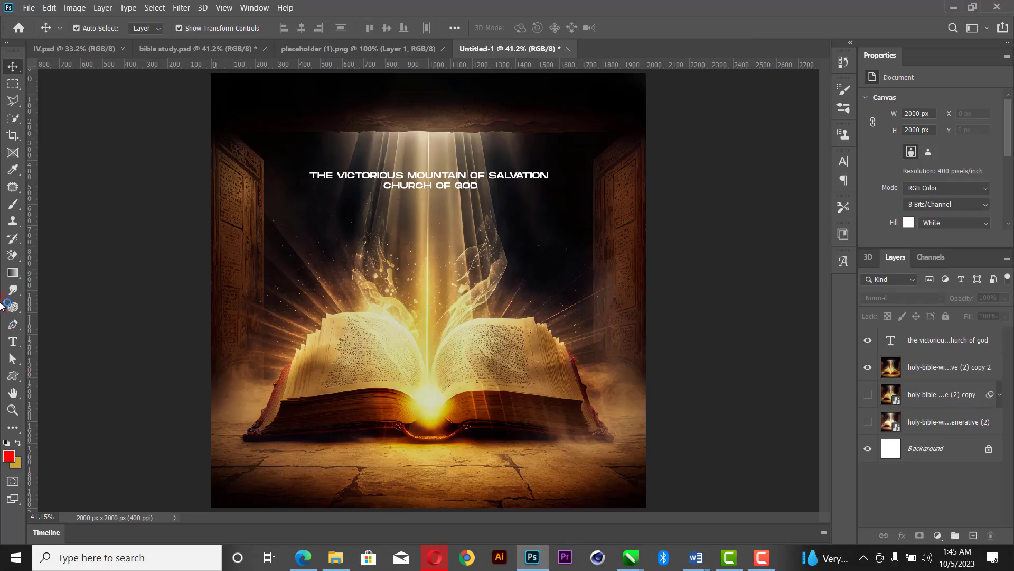
click(13, 341)
click(306, 408)
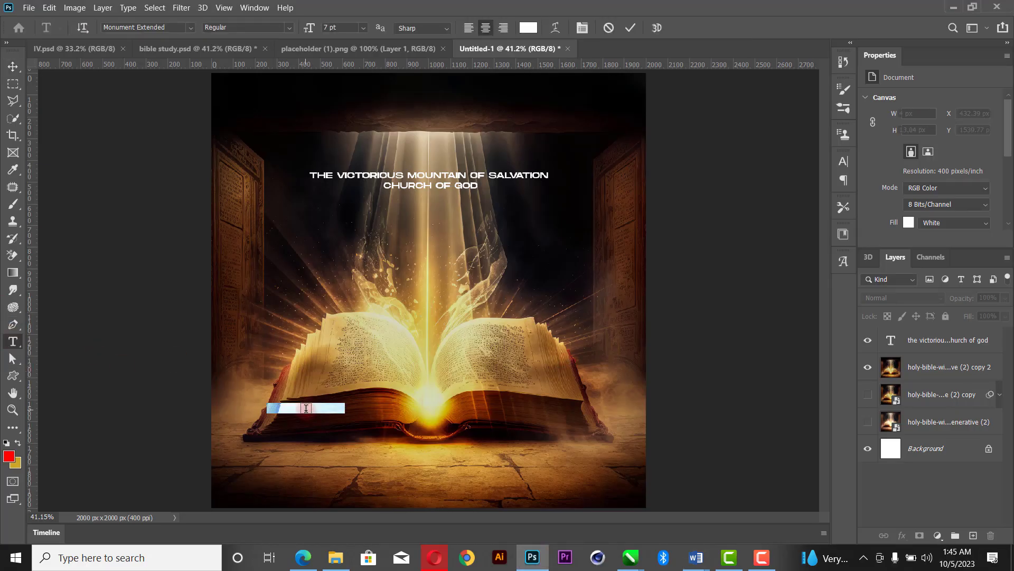
text(EVERY TUESDAY,4:30PM PROMPT)
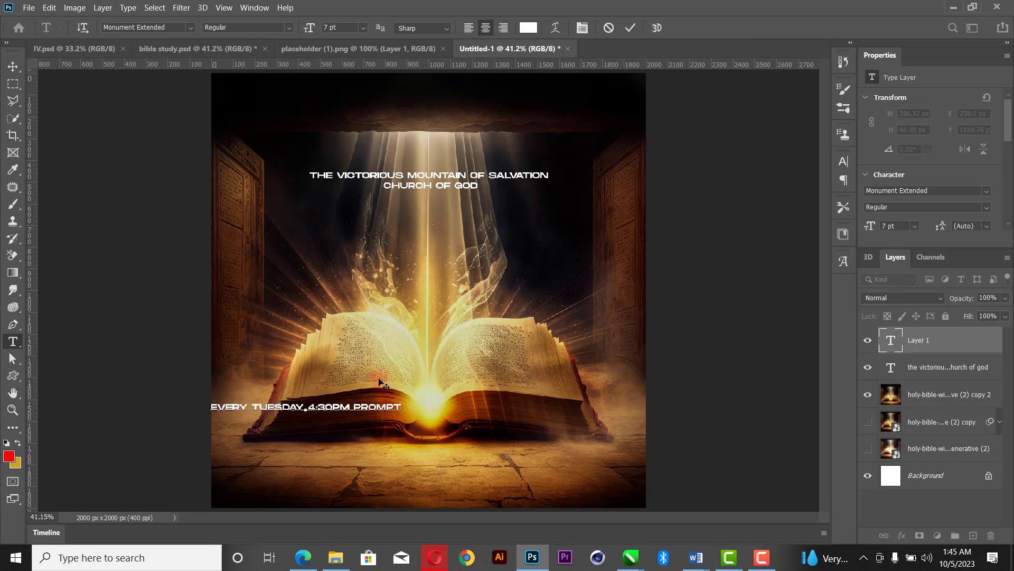
- Break the meeting time text into two lines before "4:30PM", left-align it and commit the text
click(309, 408)
key(BackSpace)
key(Return)
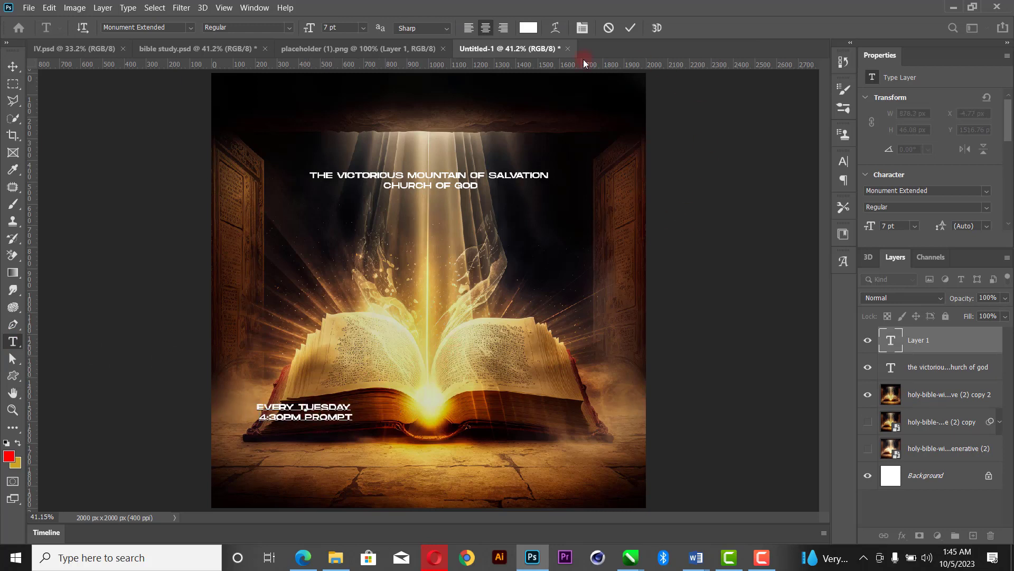
key(ctrl+a)
click(469, 29)
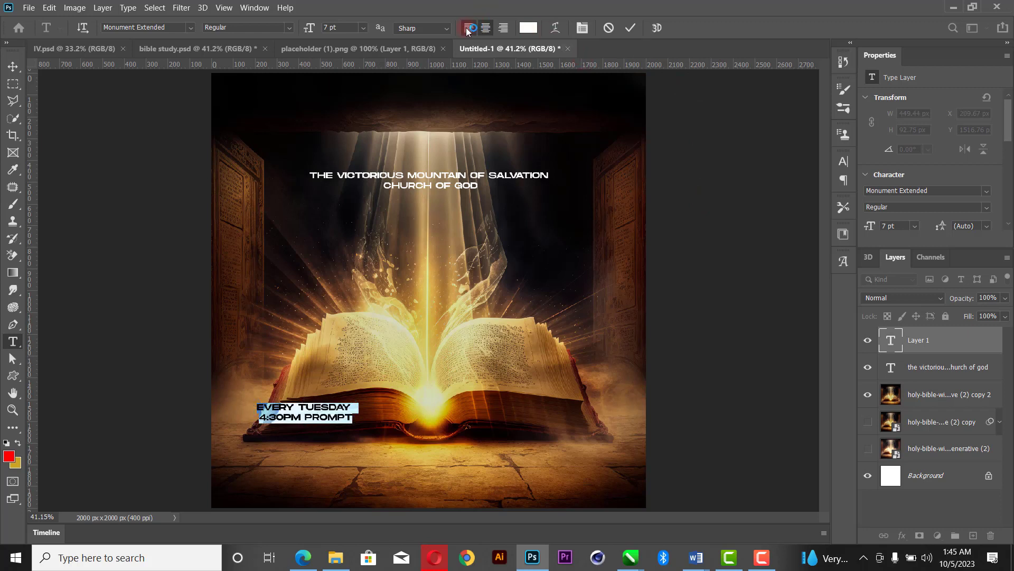
click(630, 27)
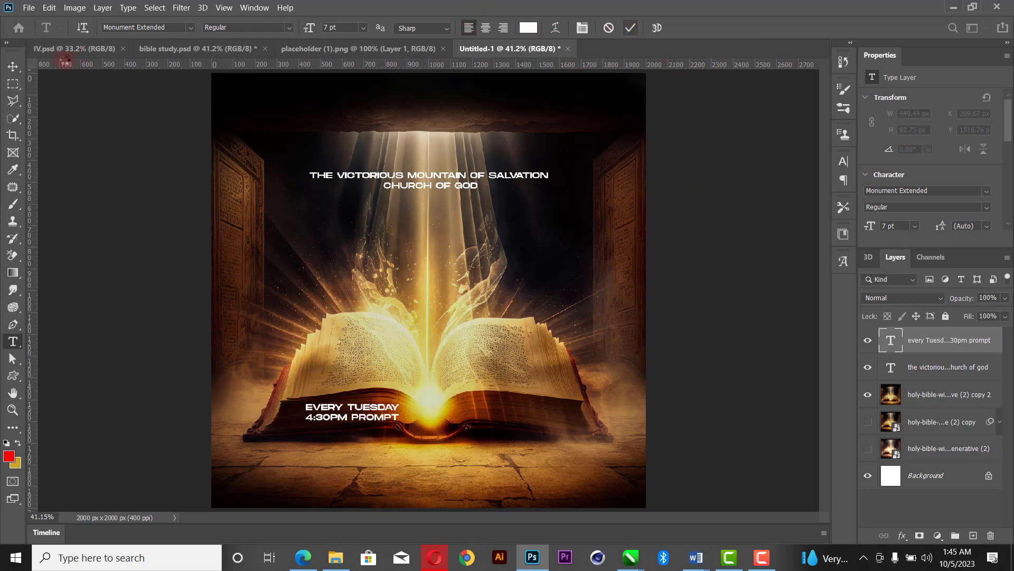
- Move the meeting time text onto the stone floor below the book and set its font size to 6 pt
click(12, 71)
drag(327, 413, 320, 473)
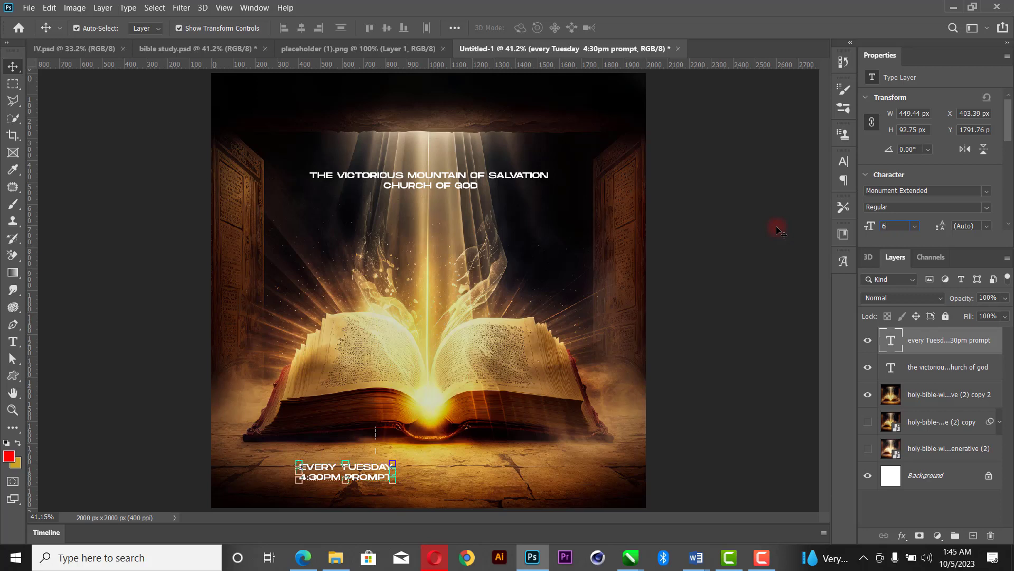
text(6)
key(Return)
click(745, 308)
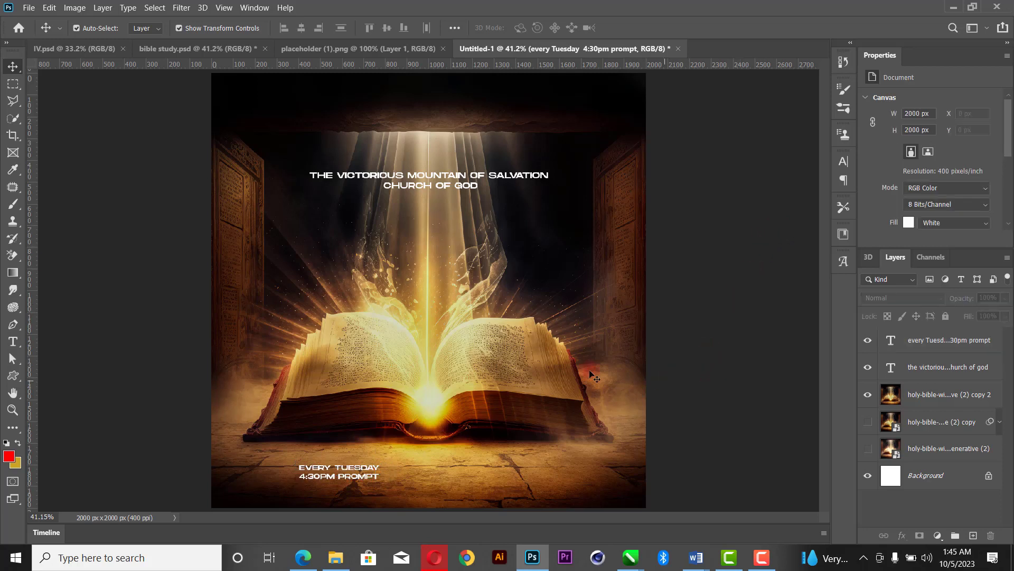
- Move the meeting time text slightly up and right, to about X 422 px, Y 1756 px
key(z)
drag(222, 445, 645, 515)
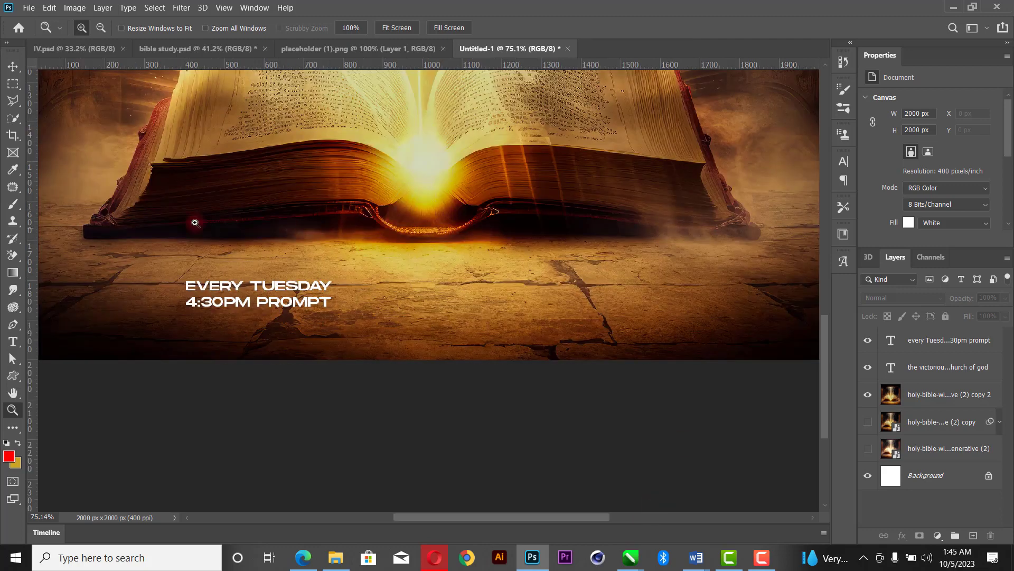
click(12, 66)
drag(312, 287, 320, 271)
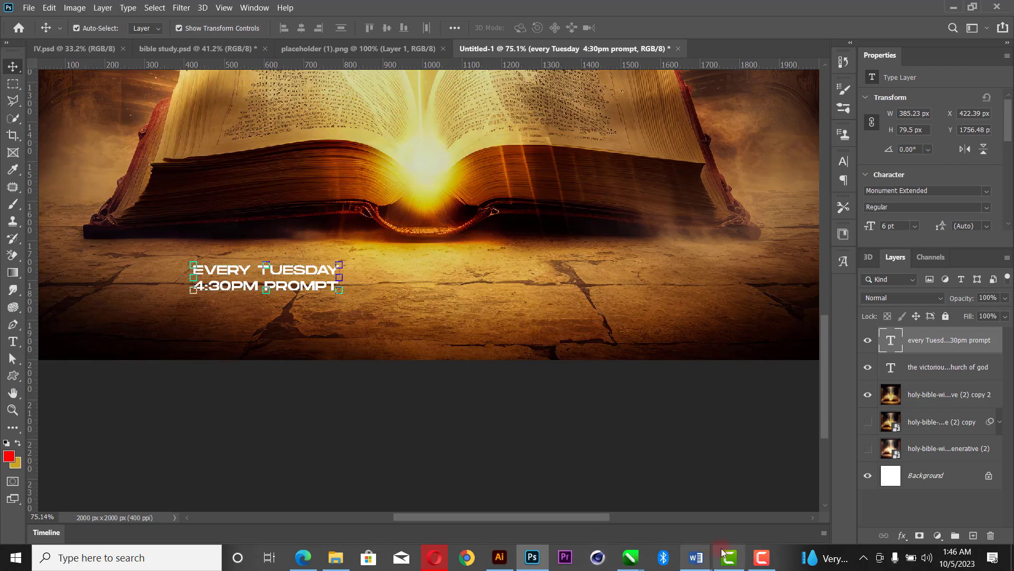
- Switch to Document10 in Word and copy the church auditorium address line
mouse_move(696, 556)
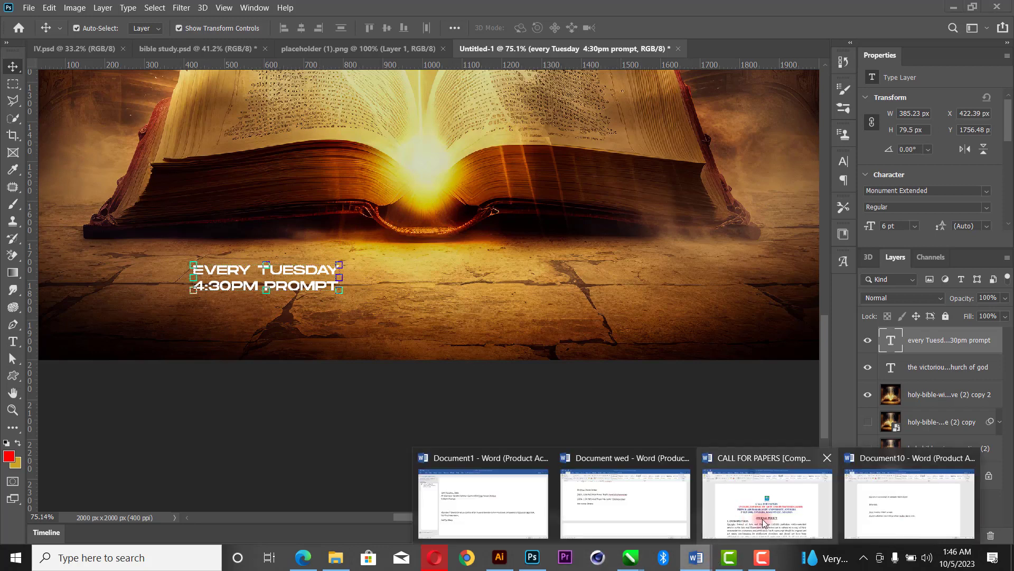
click(896, 502)
click(158, 374)
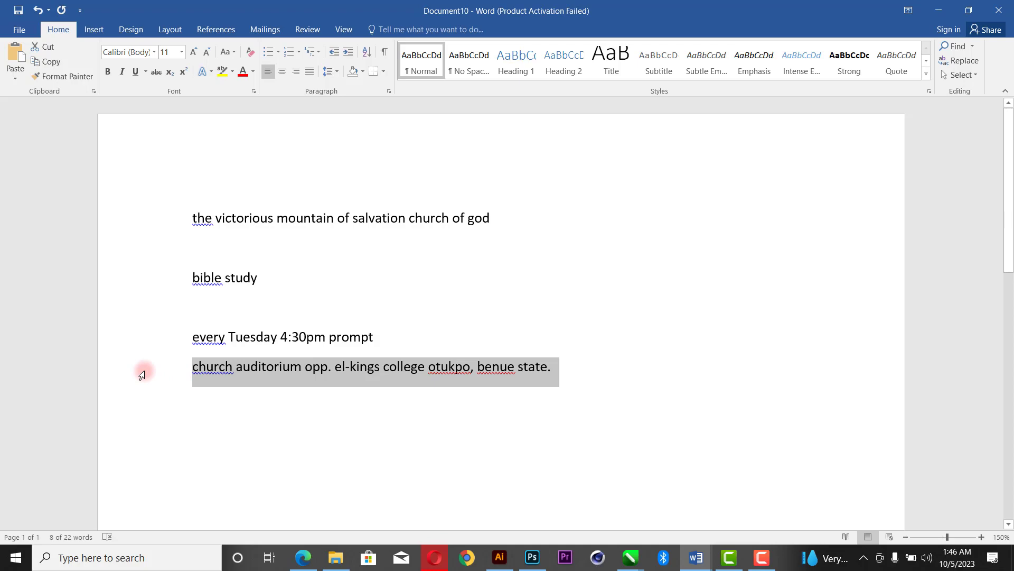
- Switch back to Photoshop and paste the venue address as a new 6 pt text layer to the right of the meeting time
key(alt+Tab)
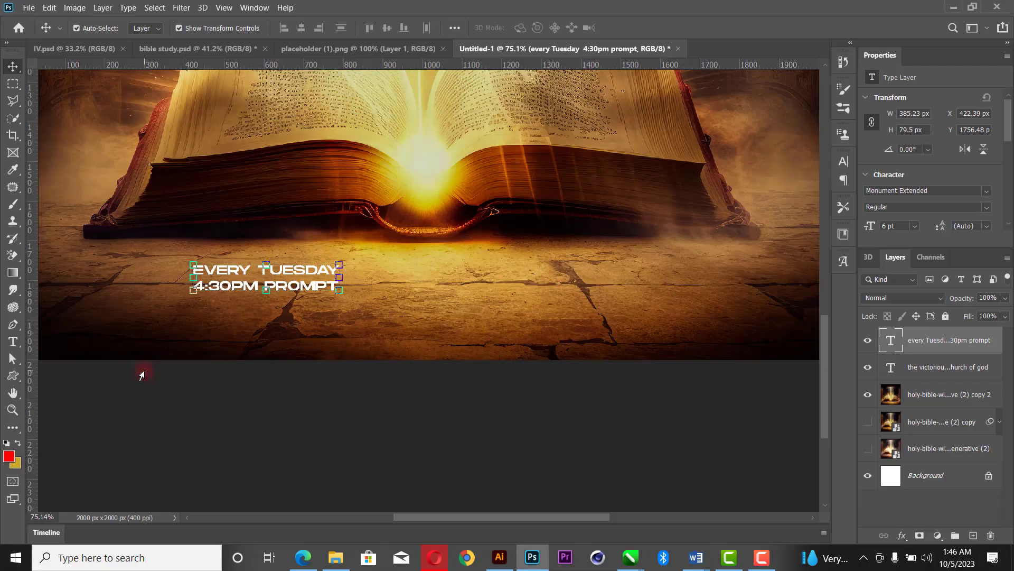
click(13, 341)
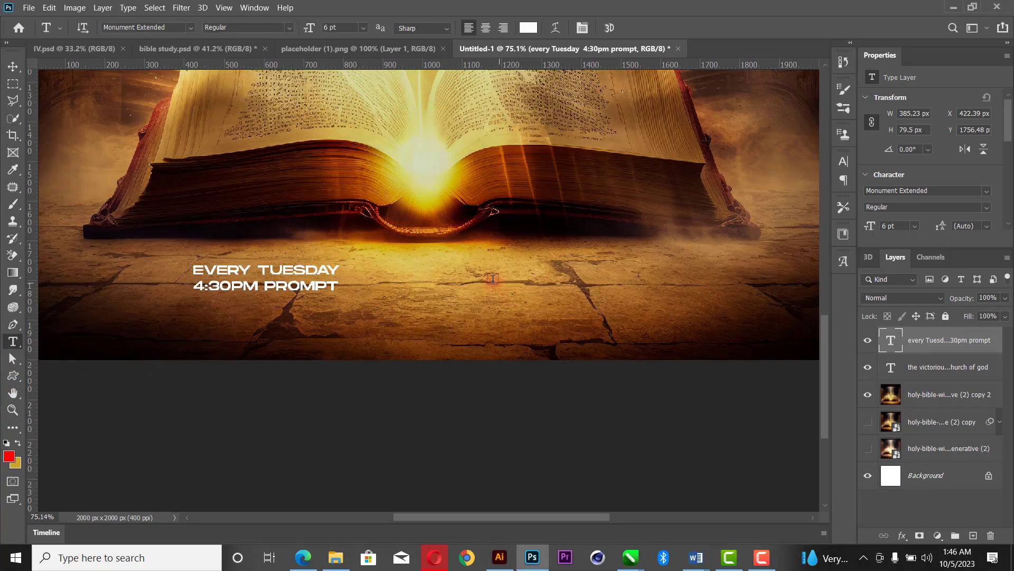
click(465, 274)
key(ctrl+v)
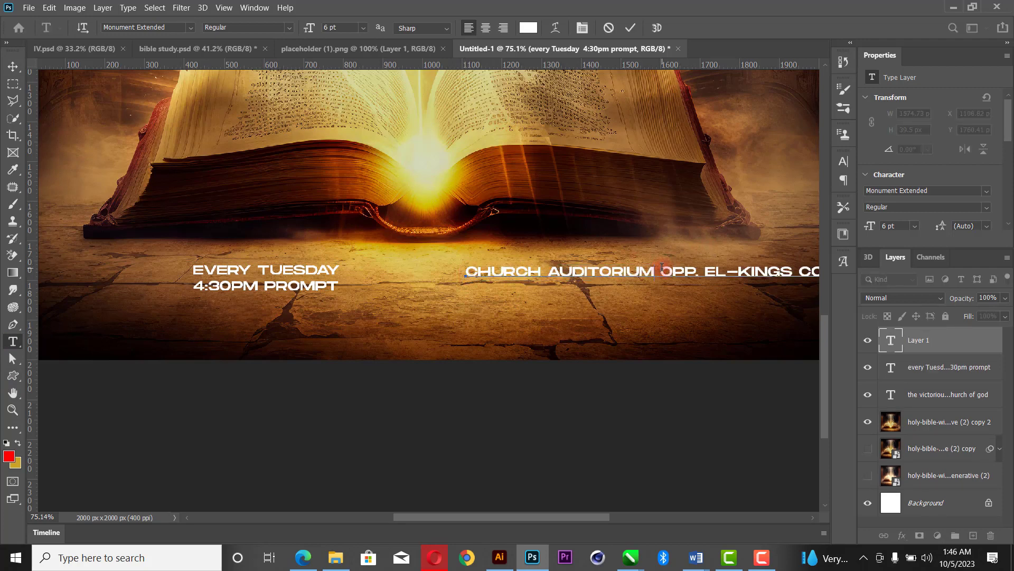
- Break the venue address into three lines, after "AUDITORIUM" and after "COLLEGE", and commit the text
key(Return)
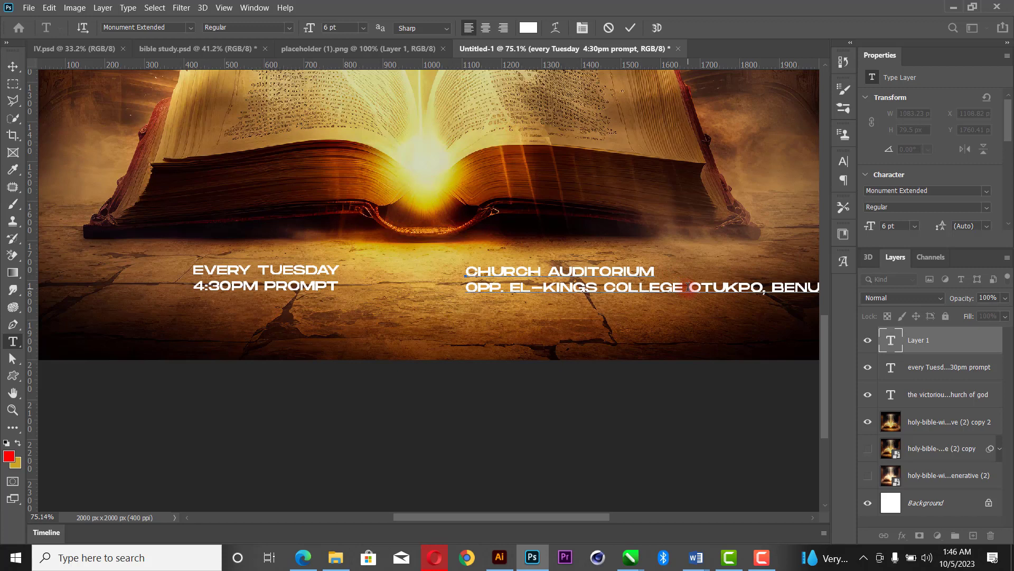
click(688, 287)
key(Return)
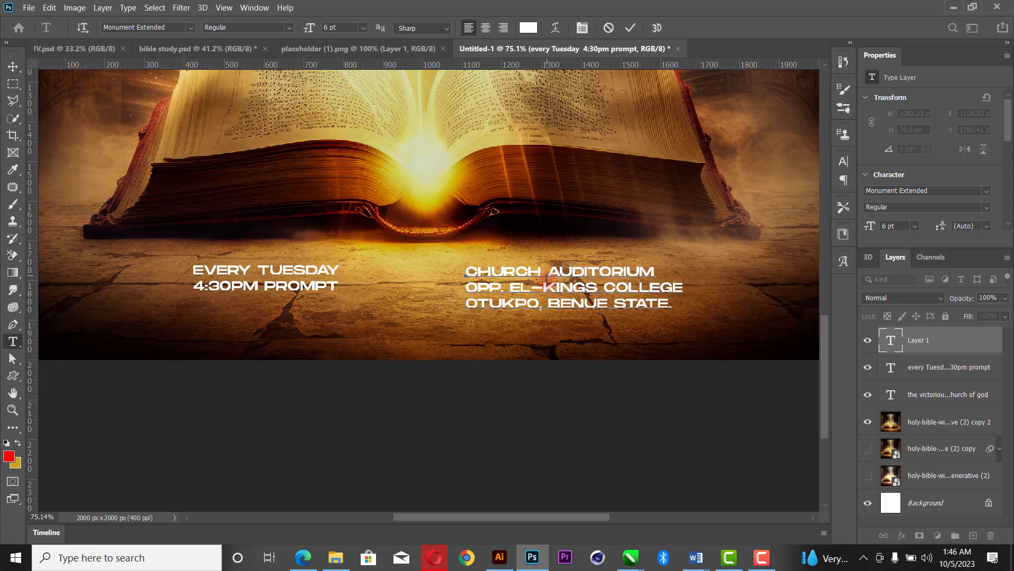
key(ctrl+Return)
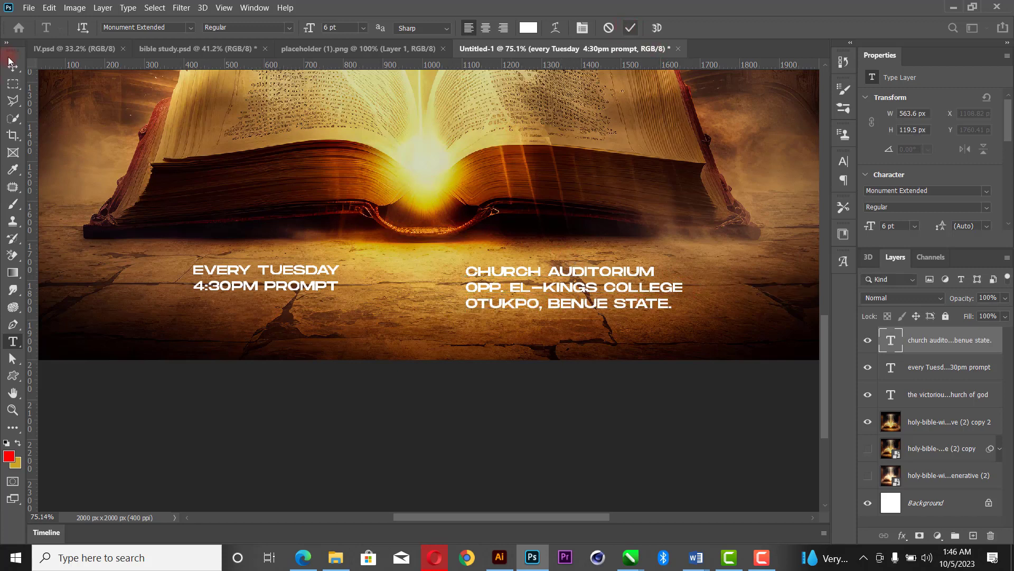
- Align the top edges of the meeting time and venue address, and move the meeting time horizontally closer to the address
click(13, 67)
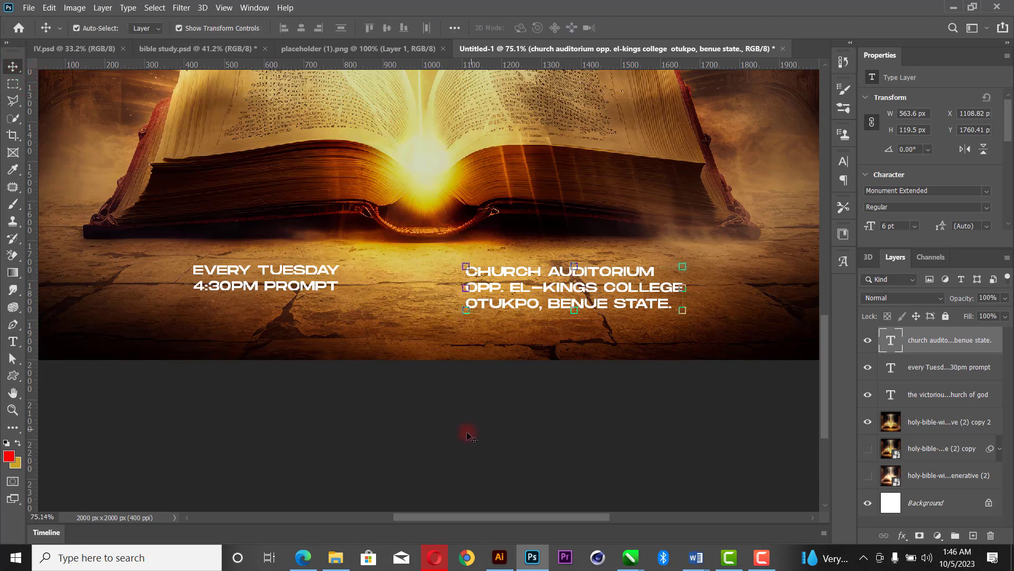
shift+click(303, 272)
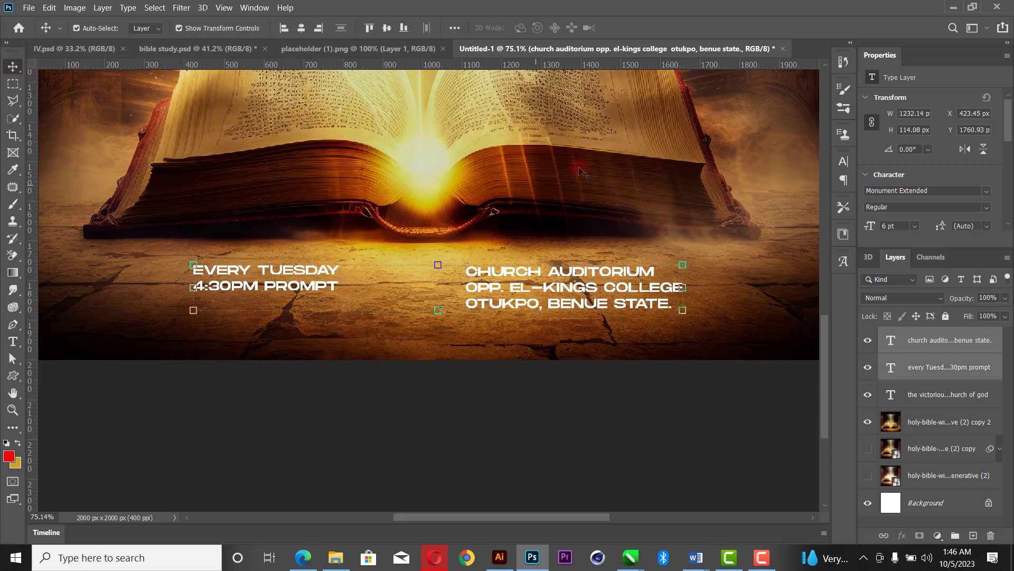
click(375, 29)
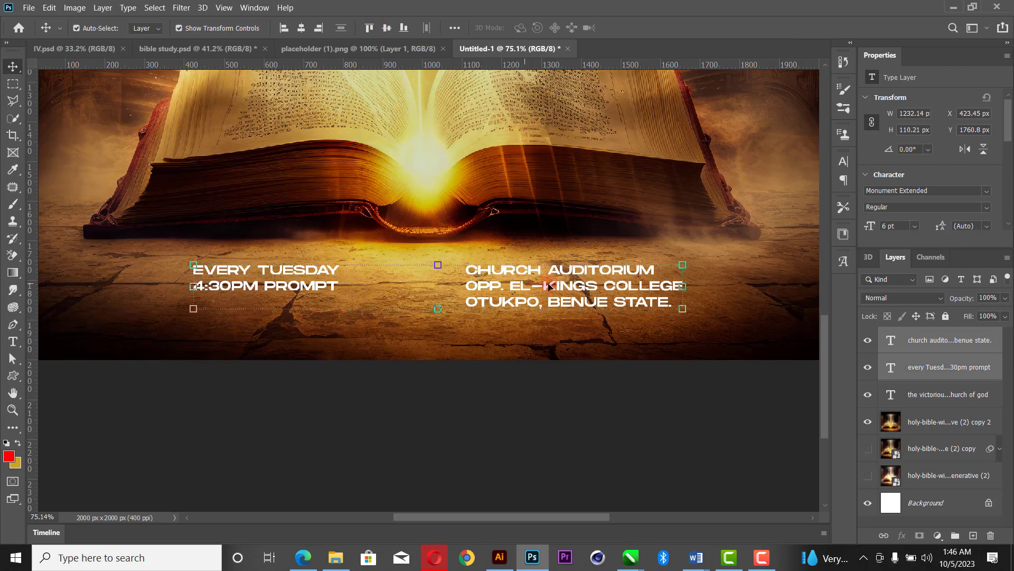
click(559, 417)
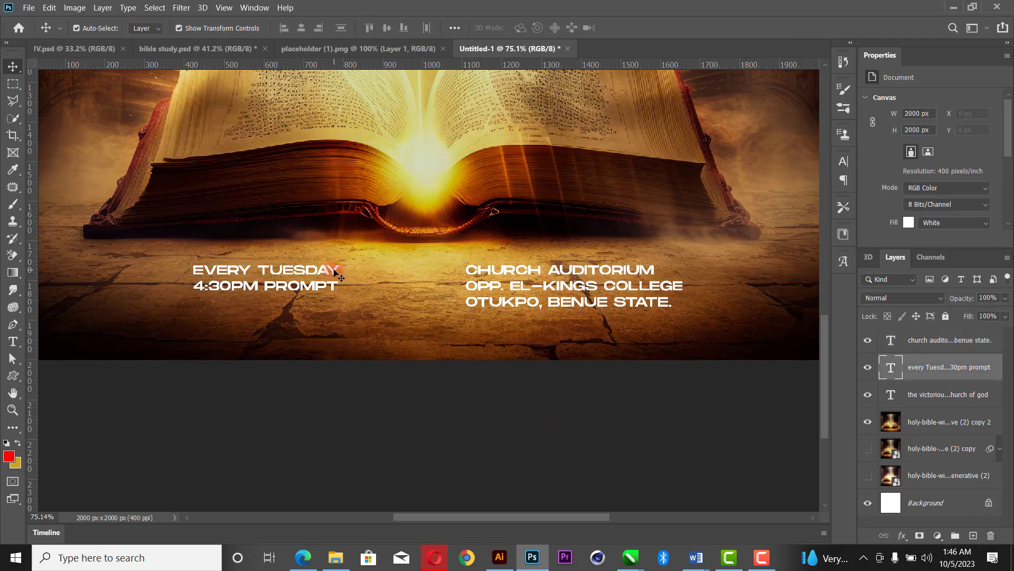
drag(339, 270, 376, 271)
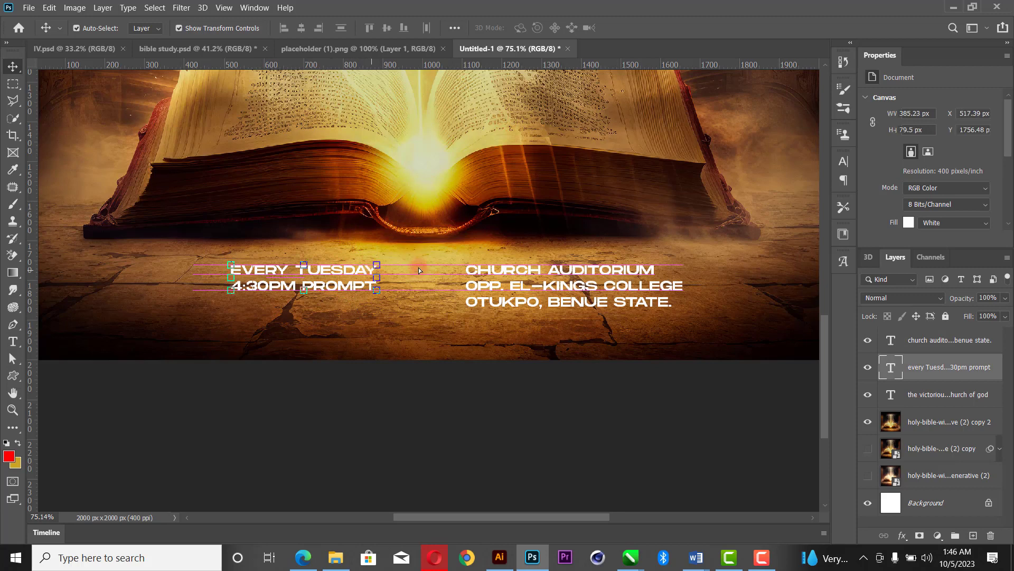
click(587, 406)
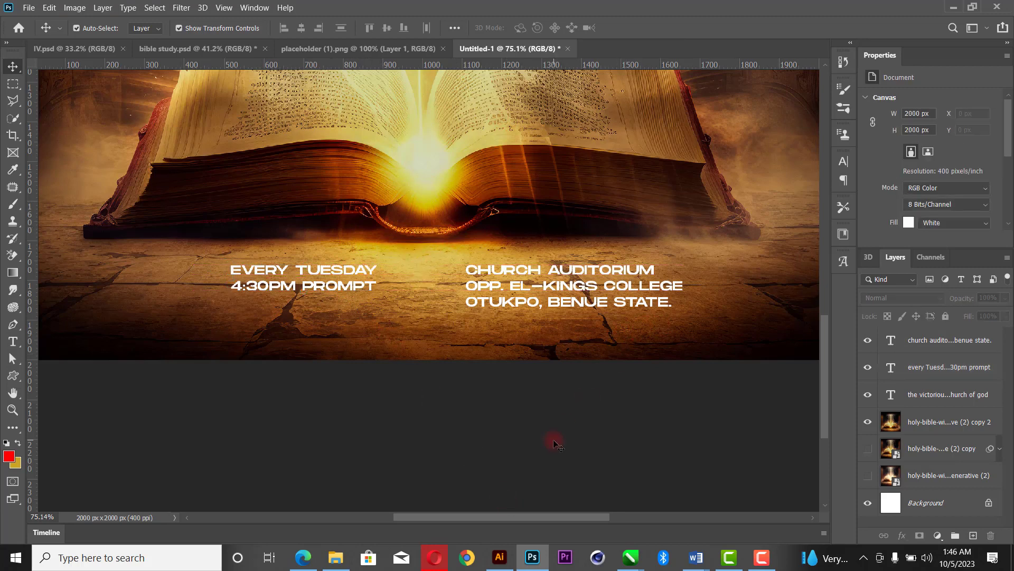
- Copy the red location pin from placeholder (1).png into the flyer and scale it to about 45 × 64 px just left of the venue address
click(311, 49)
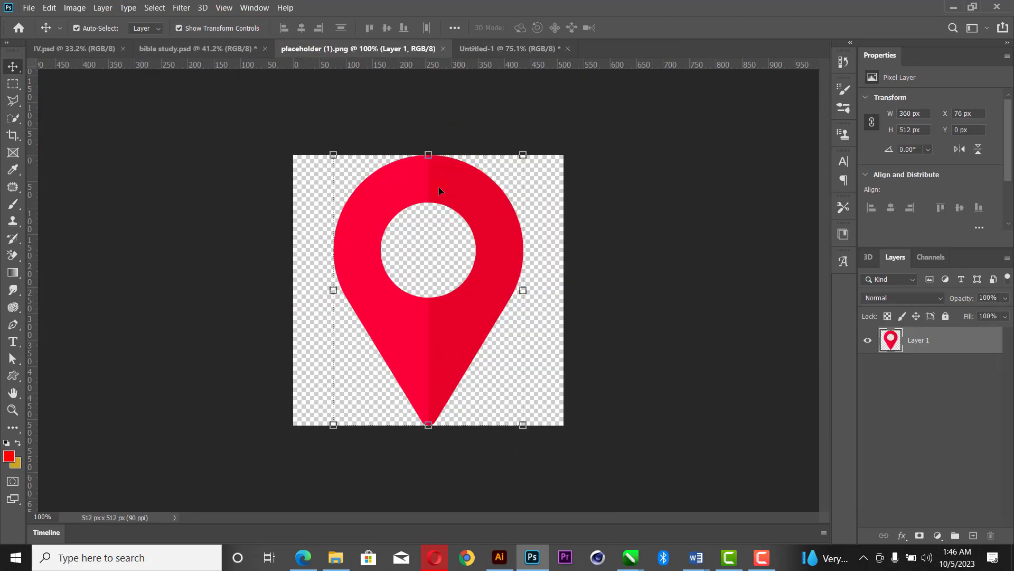
drag(480, 229, 459, 340)
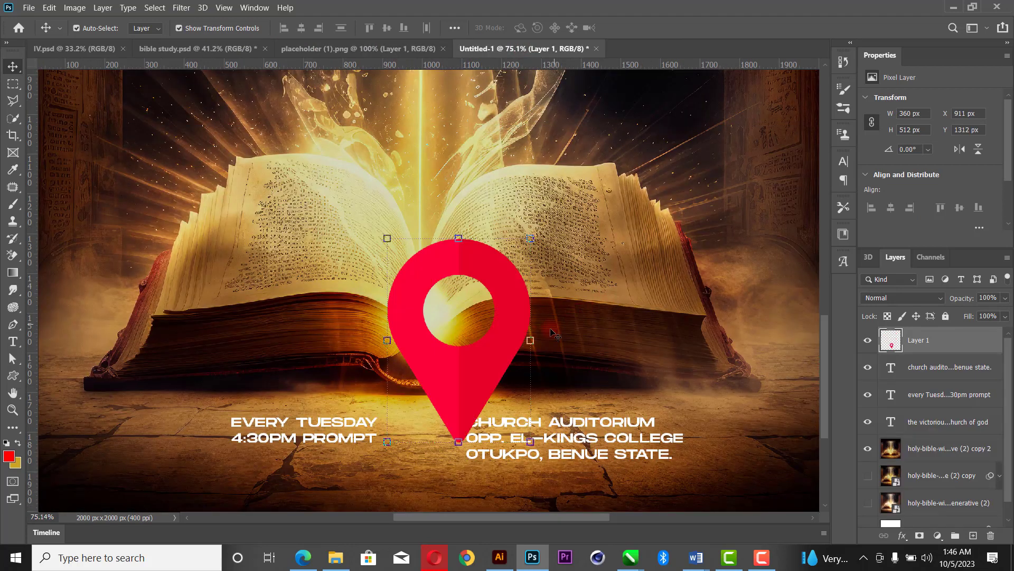
drag(524, 340, 449, 440)
click(656, 29)
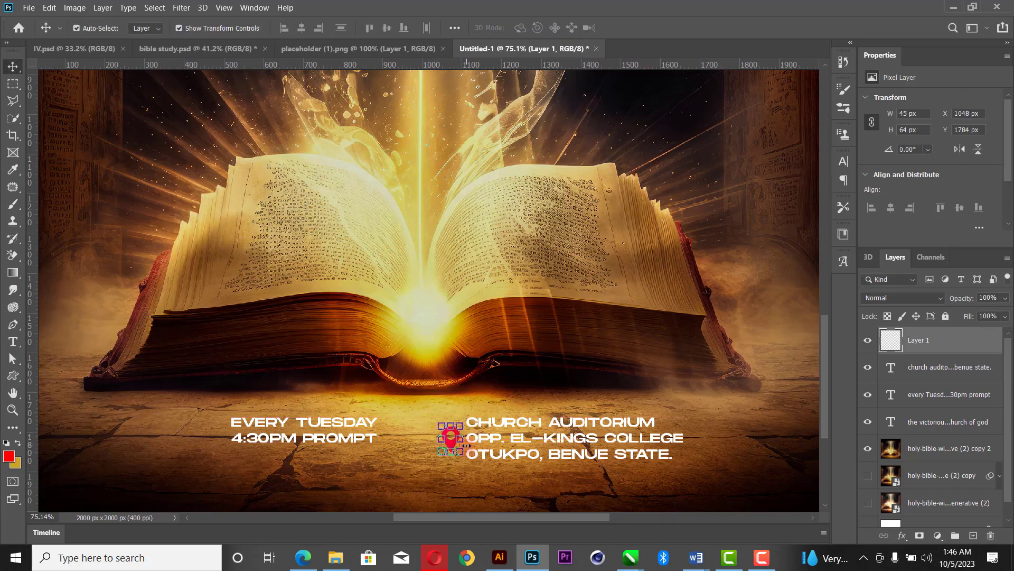
key(z)
drag(148, 357, 695, 486)
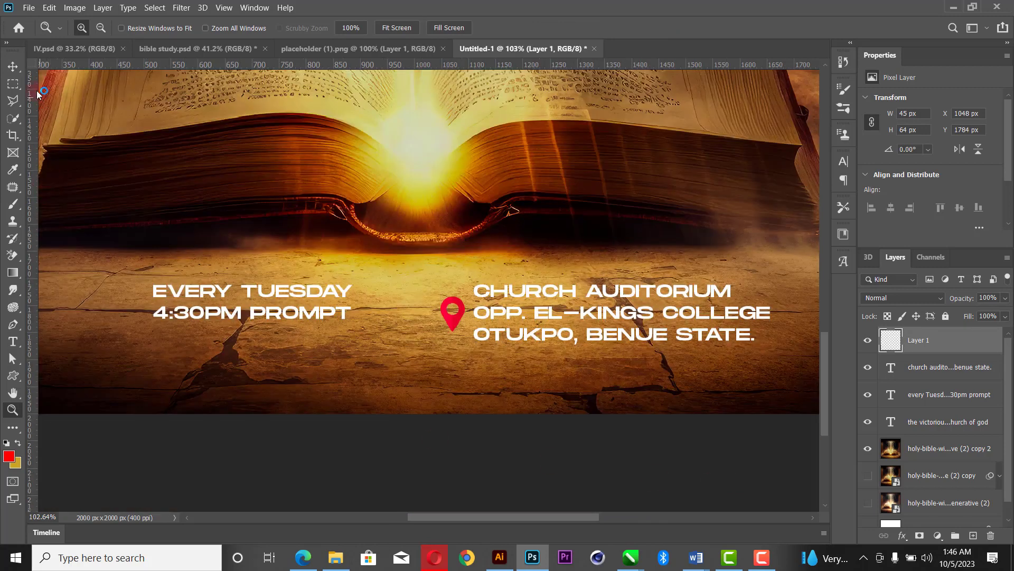
click(13, 67)
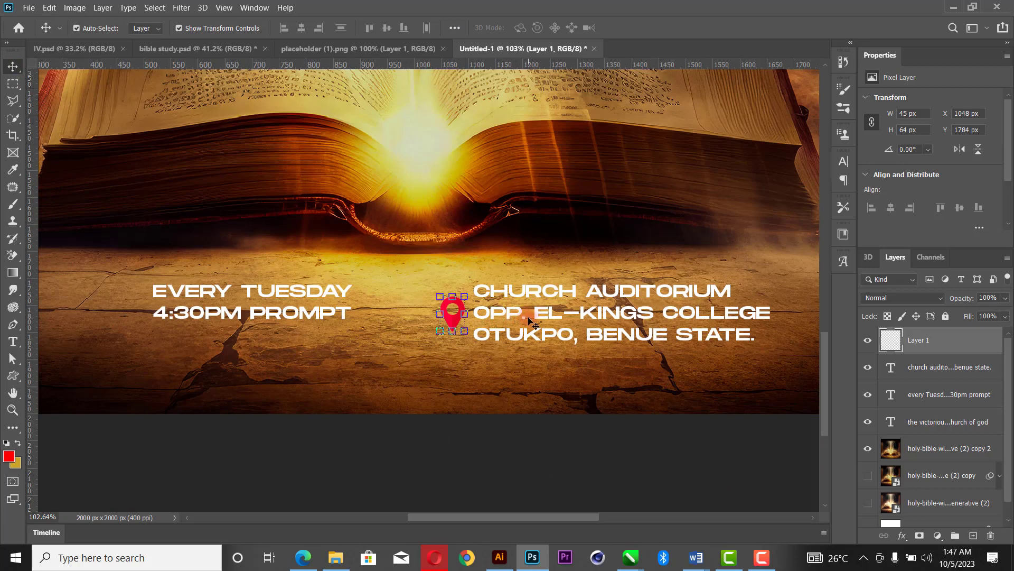
- Nudge the meeting time text 4 px to the right, closer to the location pin
shift+click(531, 320)
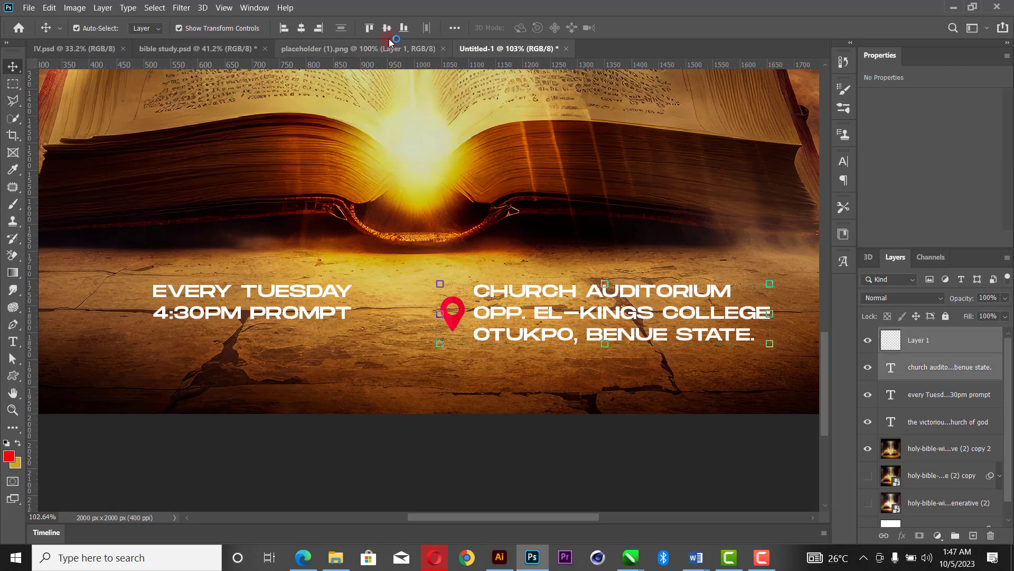
click(690, 472)
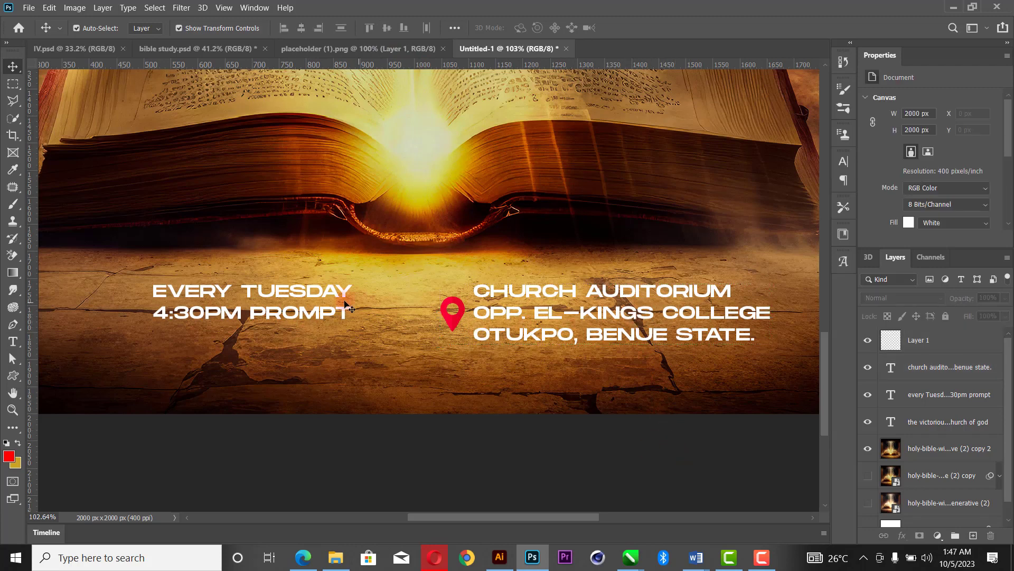
click(283, 313)
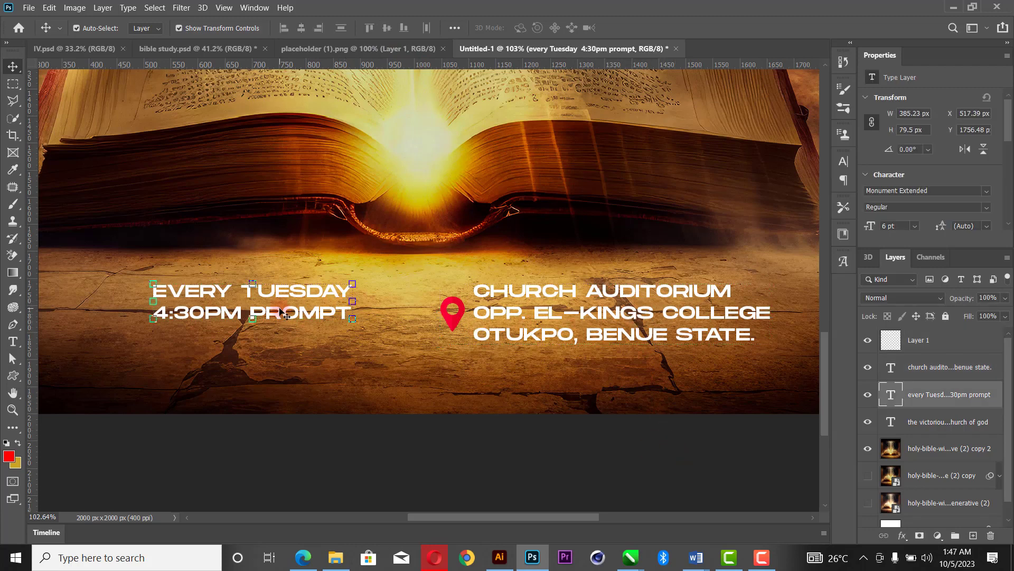
key(Right)
key(Right)
key(Right)
key(Right)
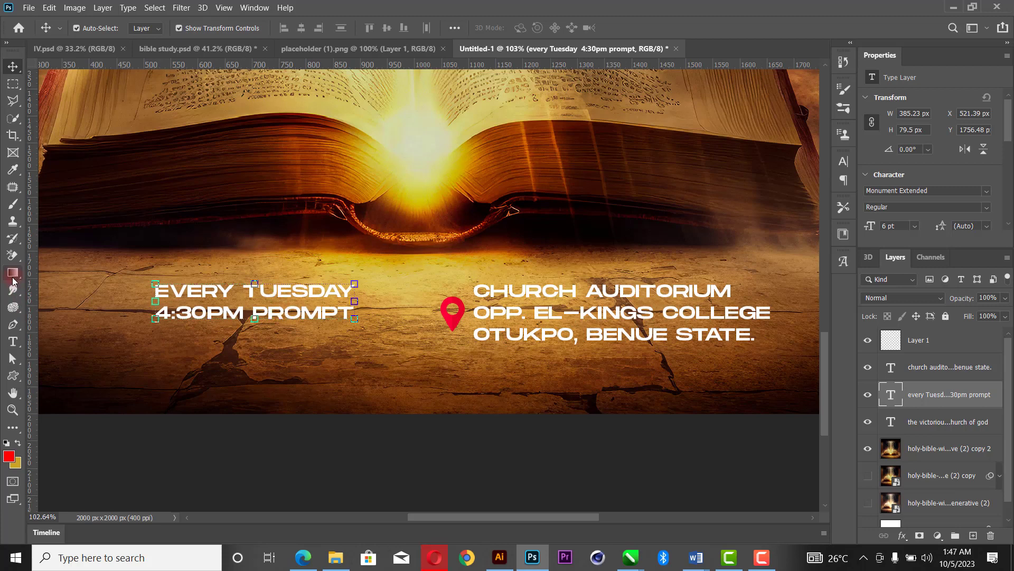
- Draw a rectangle about 367 × 34 px directly below the meeting time text and fill it with white
click(11, 378)
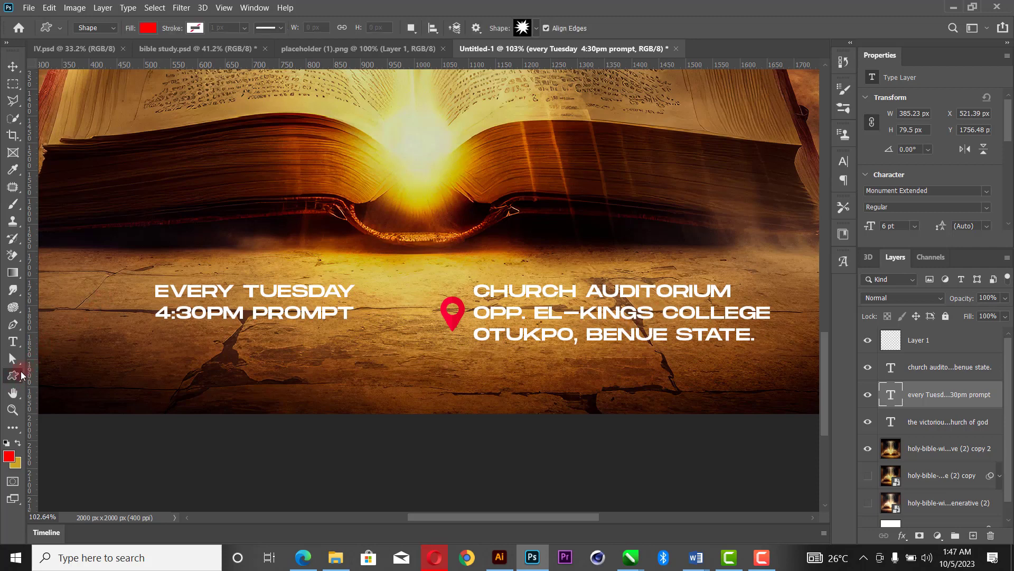
right_click(23, 372)
click(39, 376)
drag(153, 324, 352, 341)
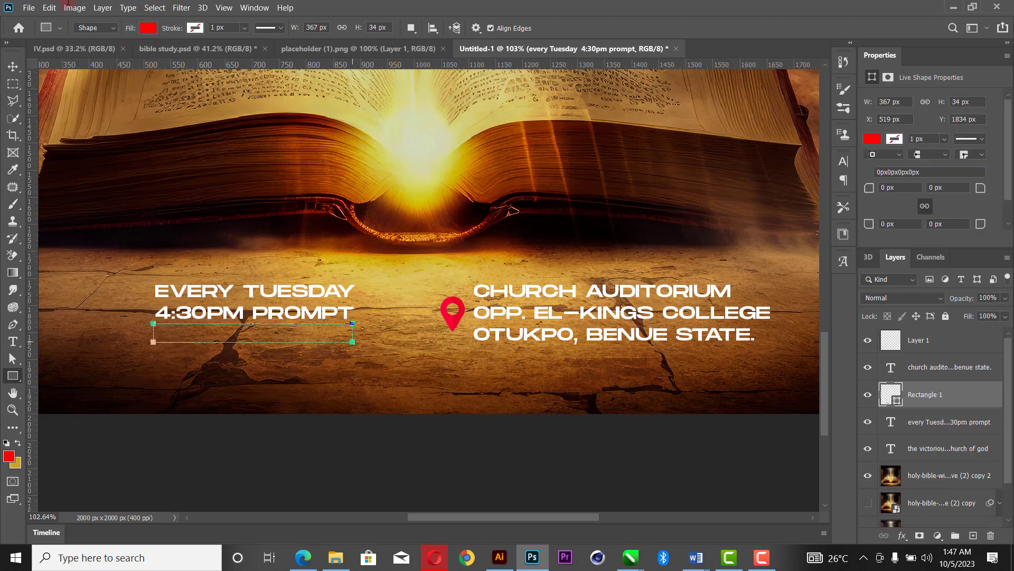
click(872, 139)
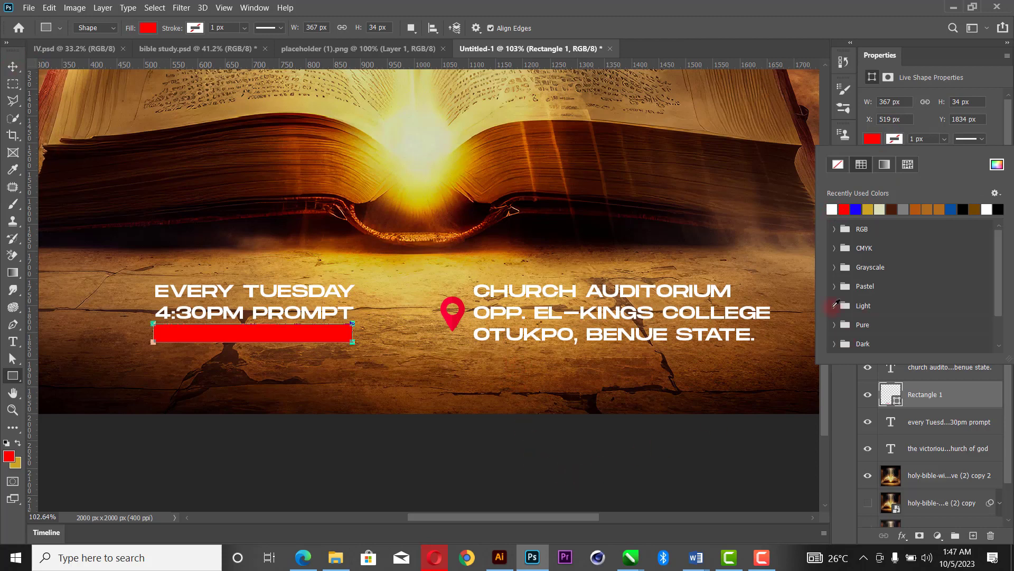
click(832, 209)
key(v)
click(430, 495)
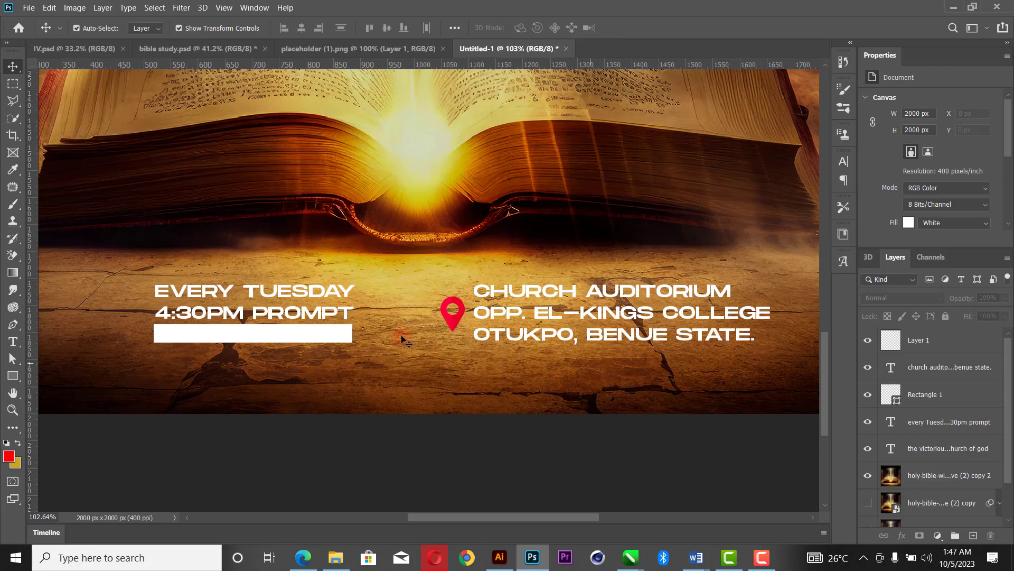
- Group the meeting time, white rectangle, venue address and location pin layers, and name the group Venue
click(963, 451)
click(959, 428)
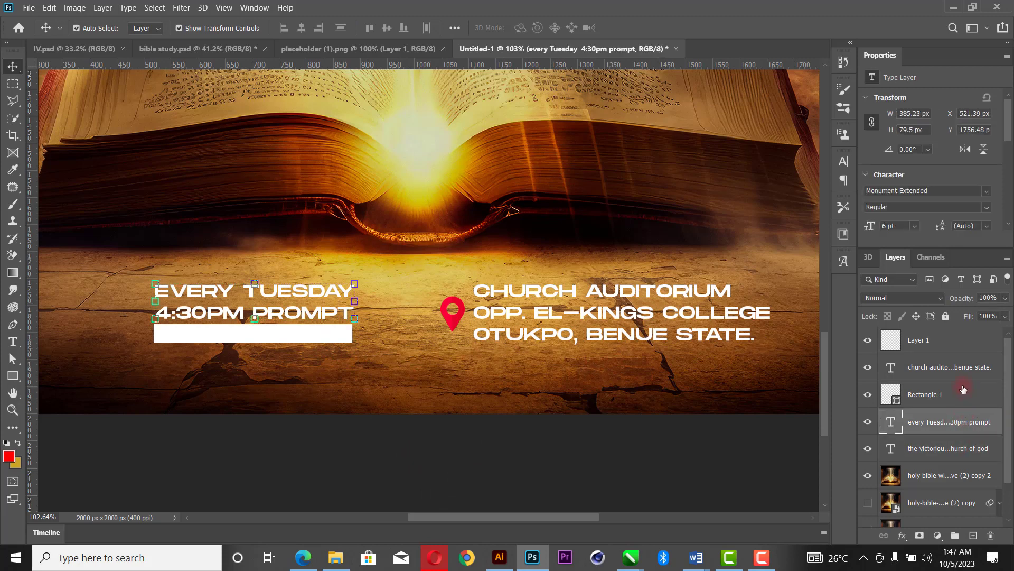
shift+click(959, 341)
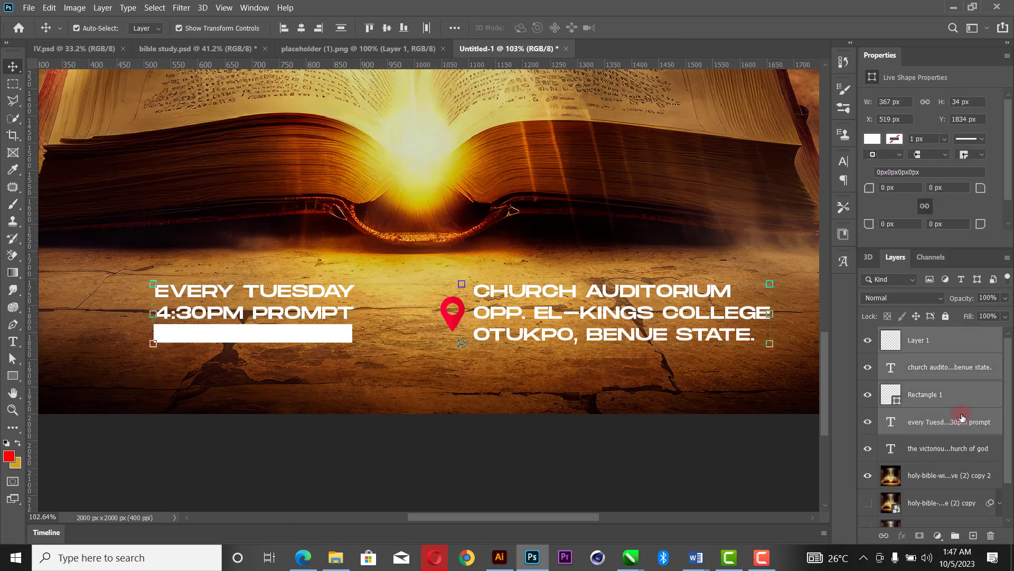
key(ctrl)
key(ctrl+g)
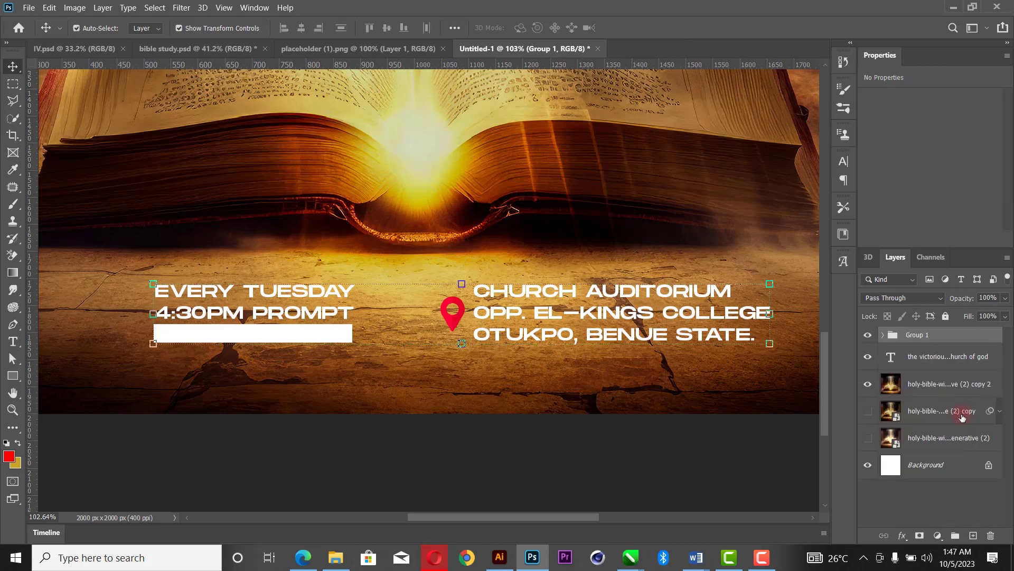
click(868, 336)
click(868, 337)
double_click(917, 335)
key(Return)
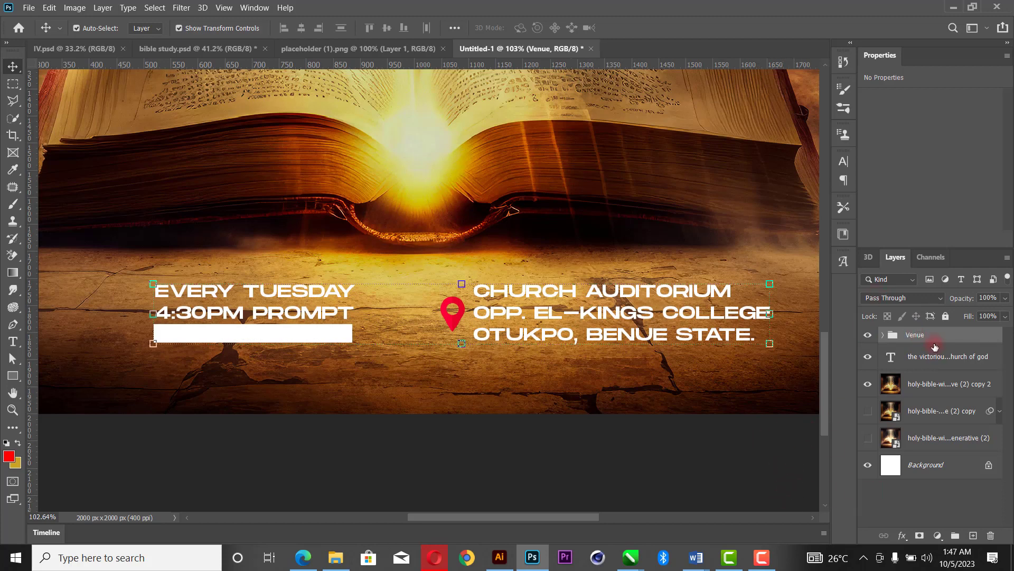
- Add a drop shadow to the Venue group with 35% opacity, 9 px distance and 8 px size
right_click(940, 339)
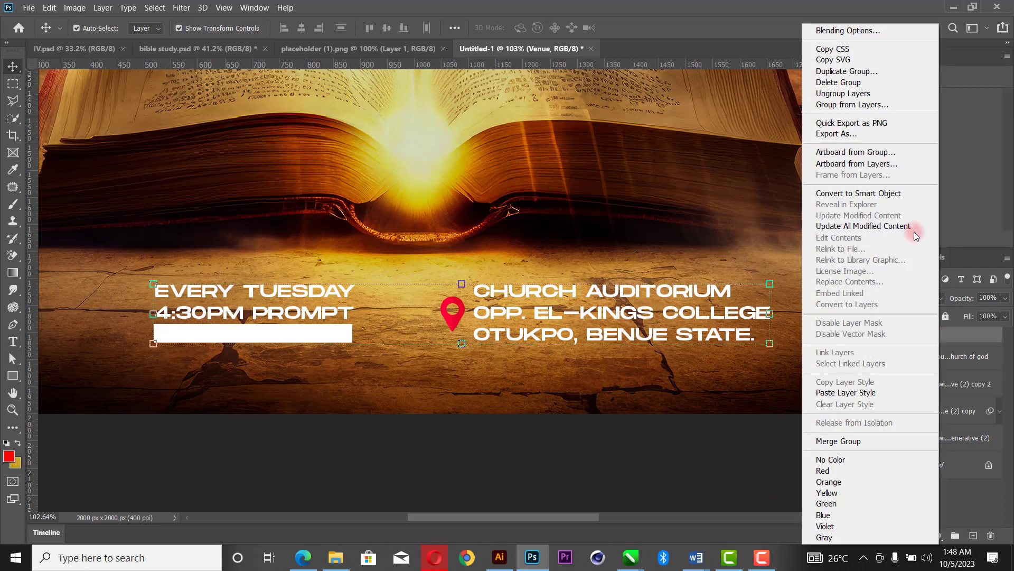
click(860, 31)
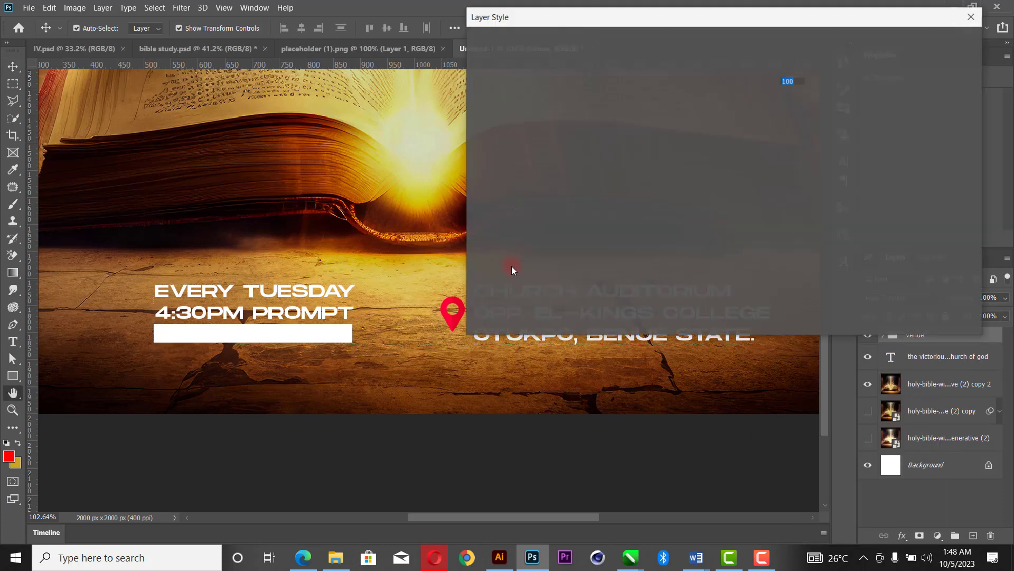
scroll(512, 283, down, 1)
click(502, 302)
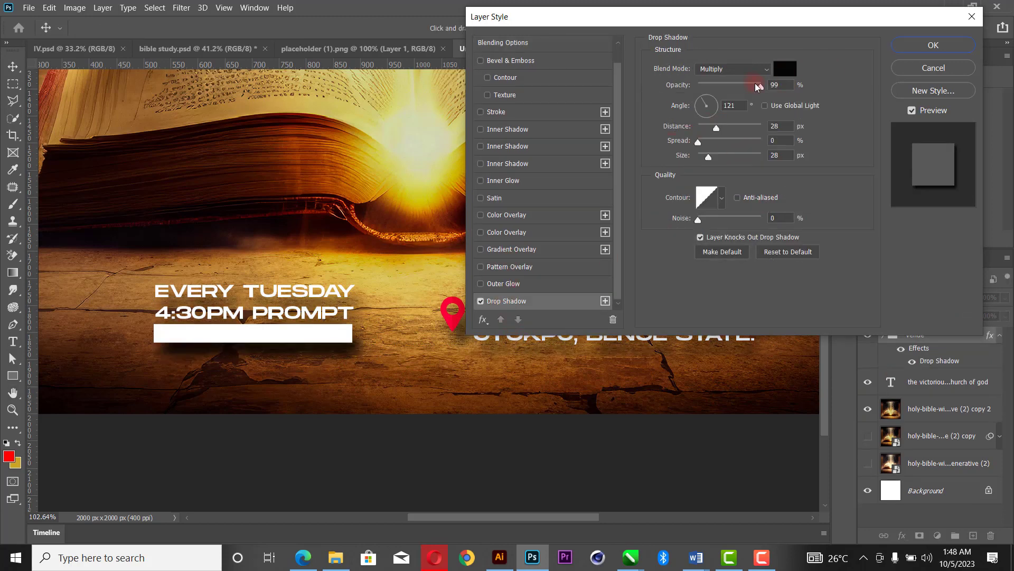
drag(757, 87, 737, 98)
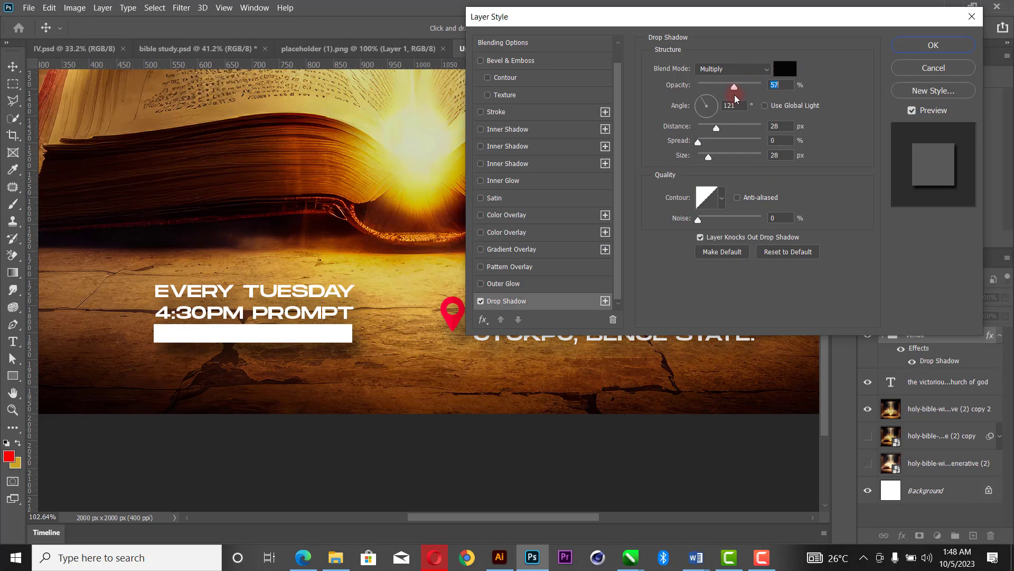
drag(709, 161, 710, 134)
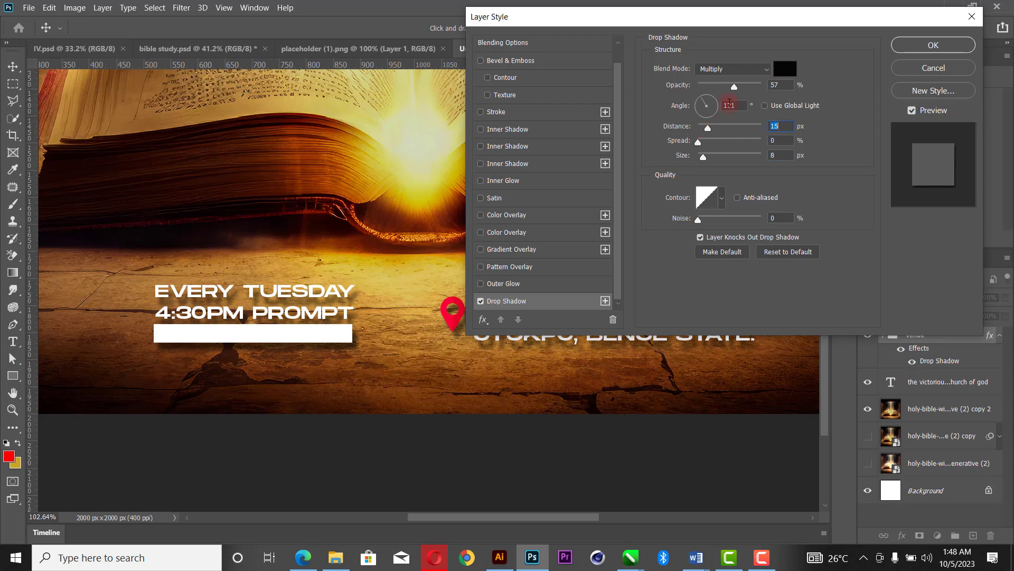
drag(737, 93, 723, 101)
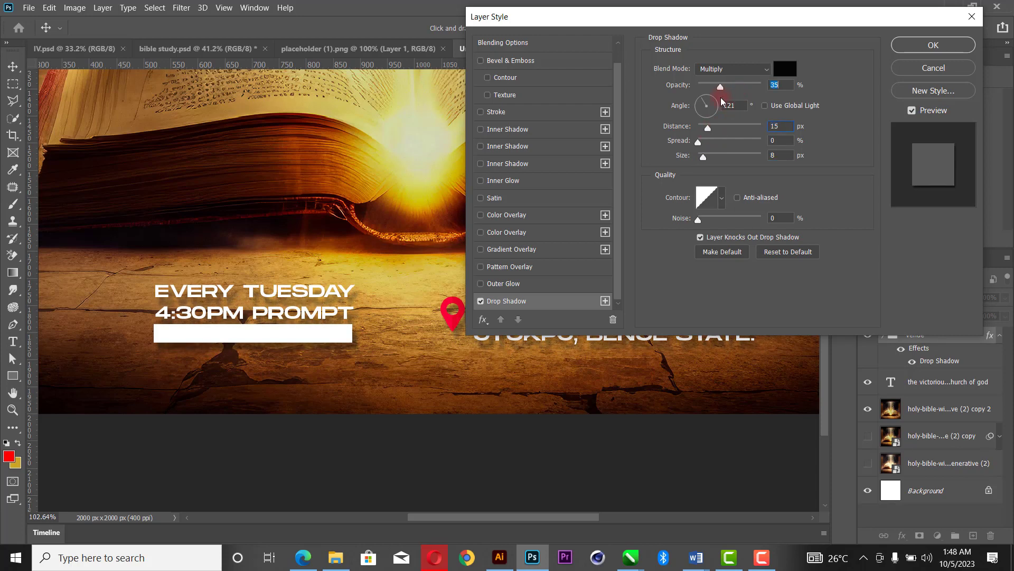
mouse_move(703, 158)
mouse_down()
mouse_move(707, 137)
mouse_move(704, 160)
mouse_up()
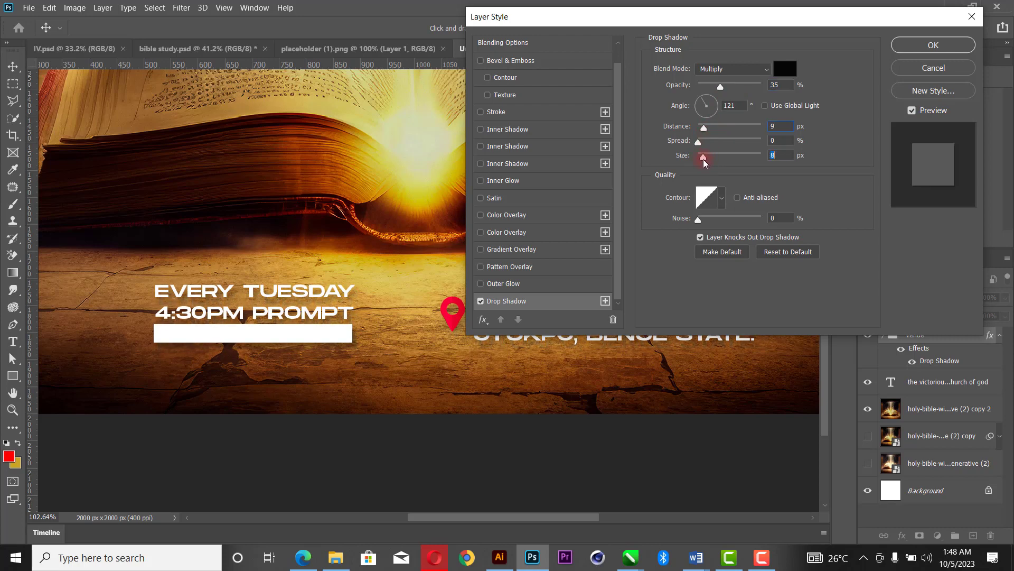
click(947, 47)
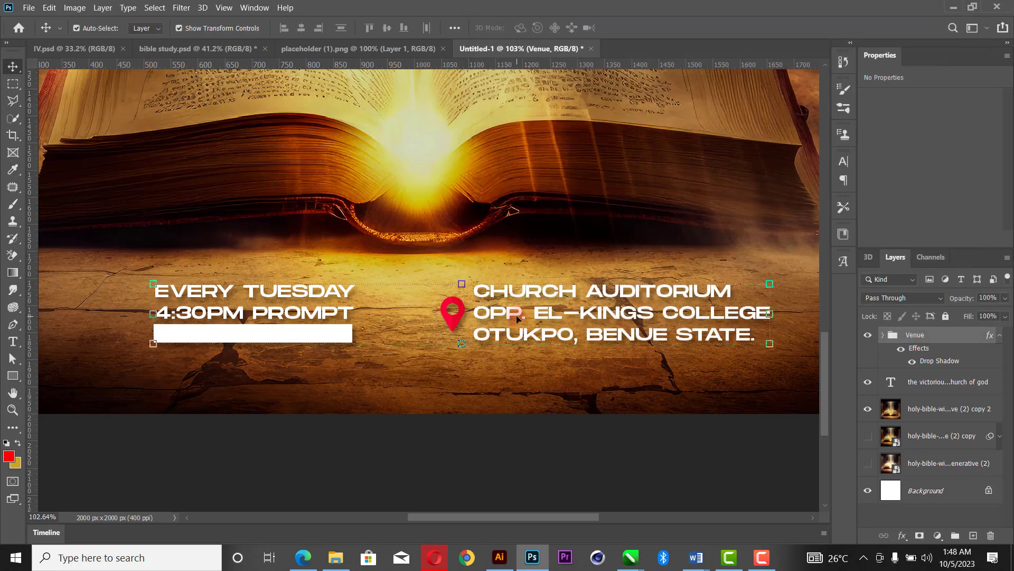
- Centre the Venue group horizontally on the Background layer, then deselect the layers
key(z)
right_click(522, 165)
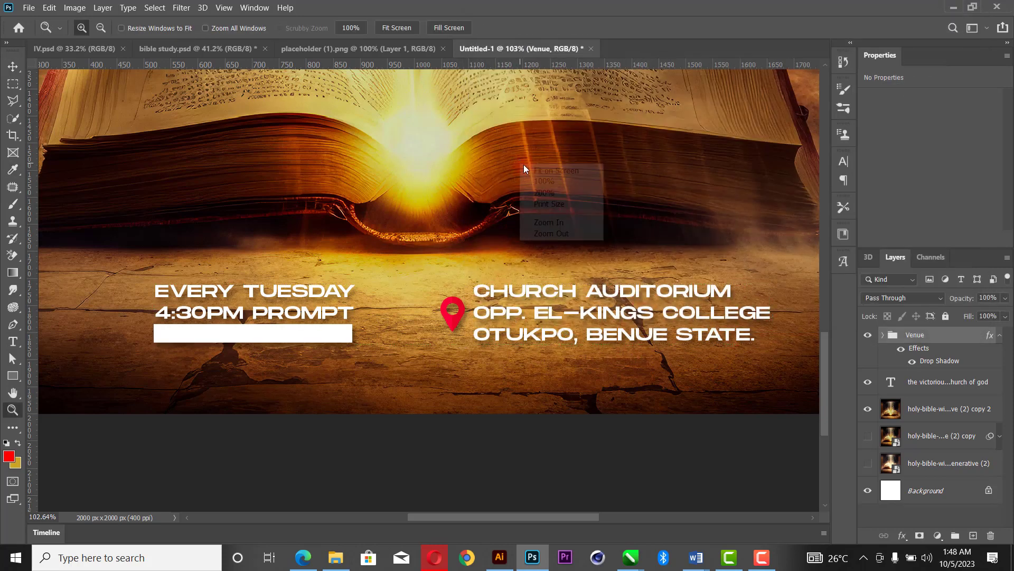
click(540, 173)
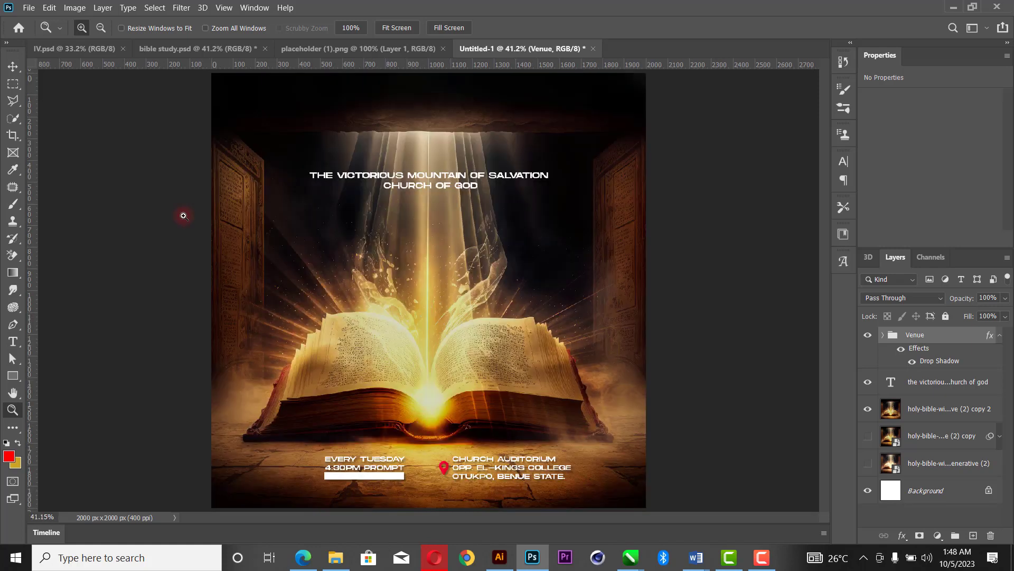
click(19, 68)
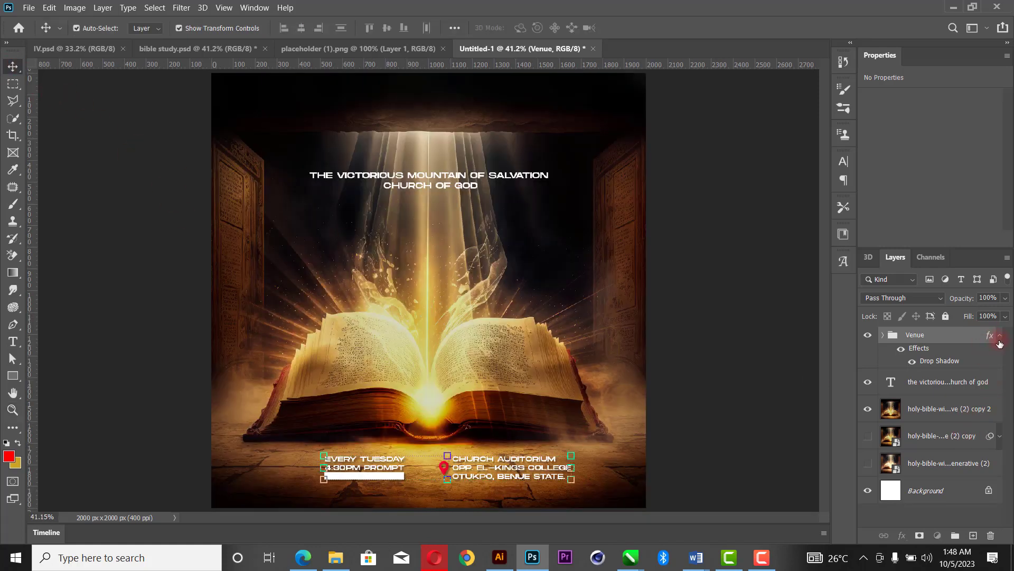
click(1000, 338)
click(926, 472)
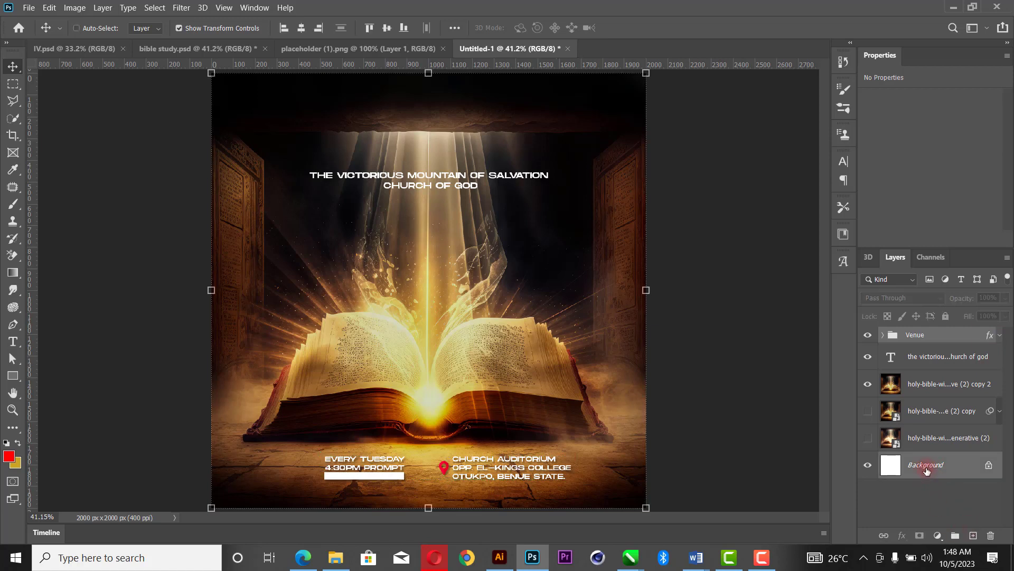
click(301, 28)
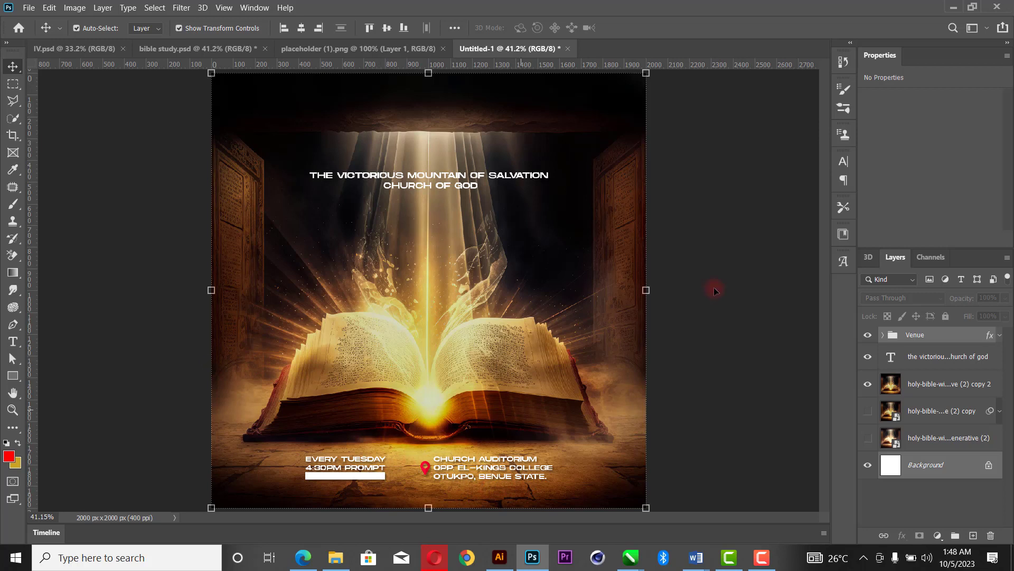
click(740, 249)
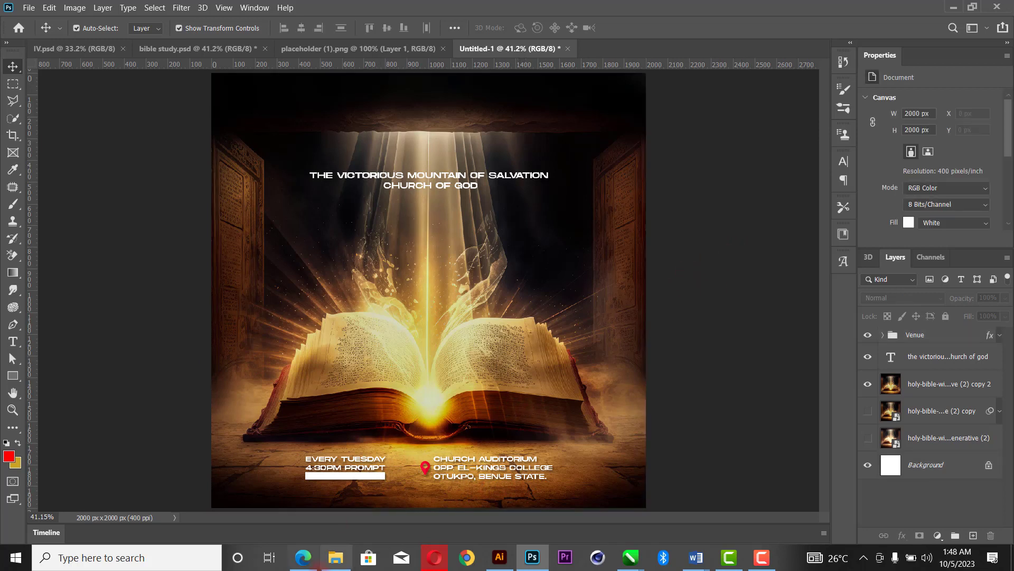
- Switch to File Explorer and look through the Downloads folder for the Text Effect folder
click(336, 557)
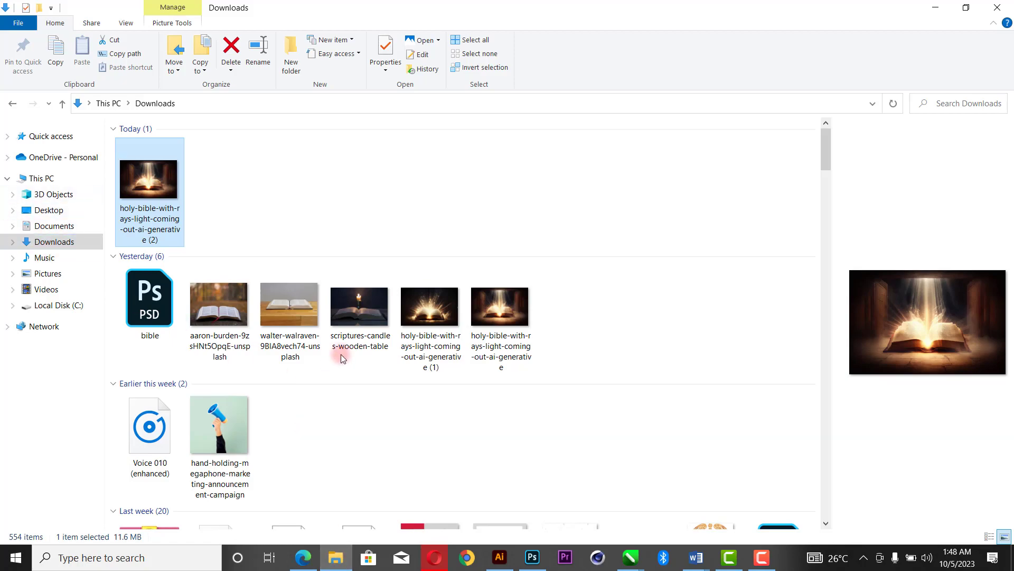
scroll(341, 354, down, 15)
scroll(507, 402, up, 9)
scroll(532, 409, up, 6)
scroll(533, 417, down, 12)
scroll(579, 417, down, 10)
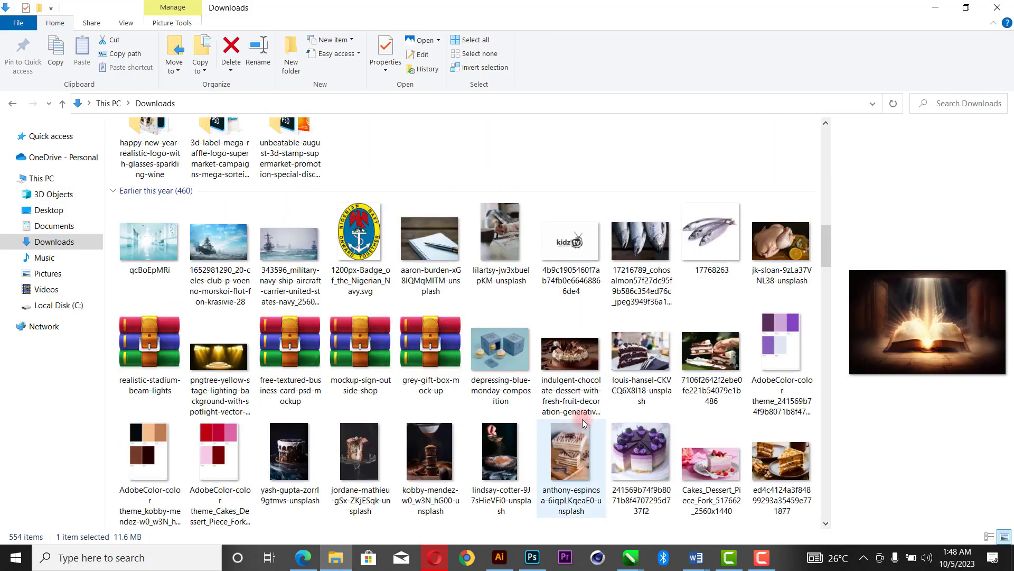
scroll(575, 413, up, 5)
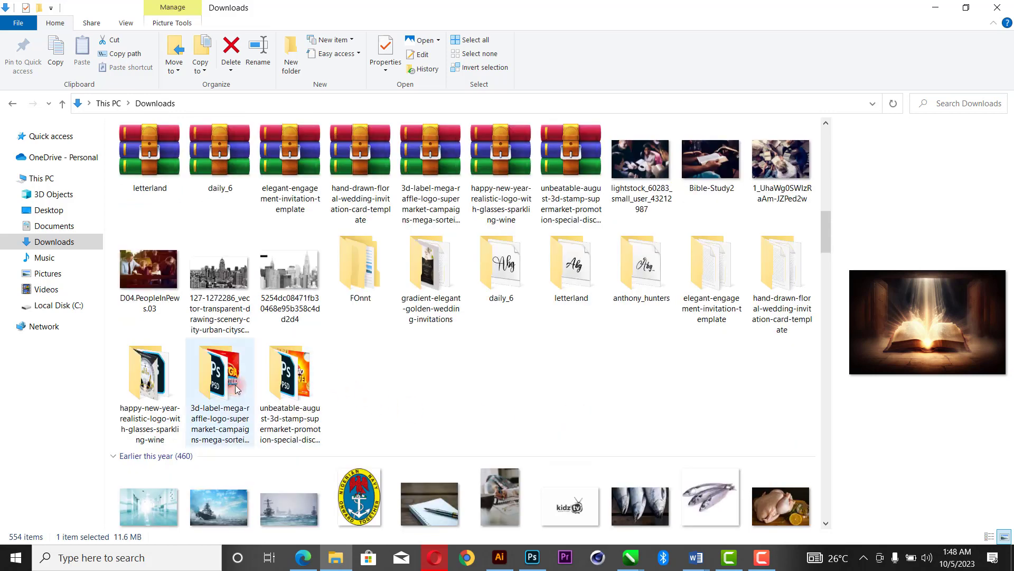
scroll(735, 304, down, 5)
scroll(734, 303, down, 5)
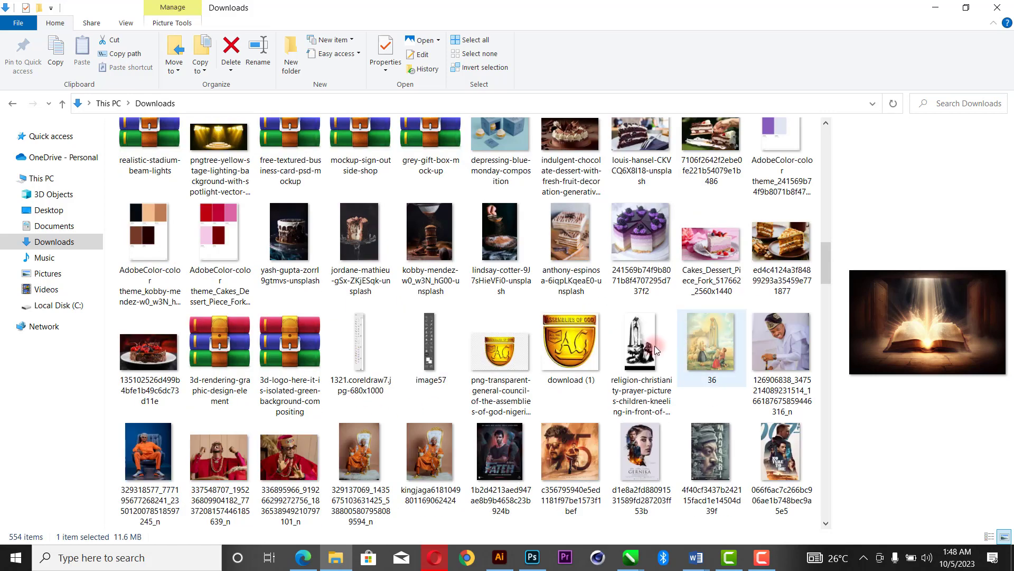
scroll(636, 373, down, 5)
scroll(667, 373, down, 5)
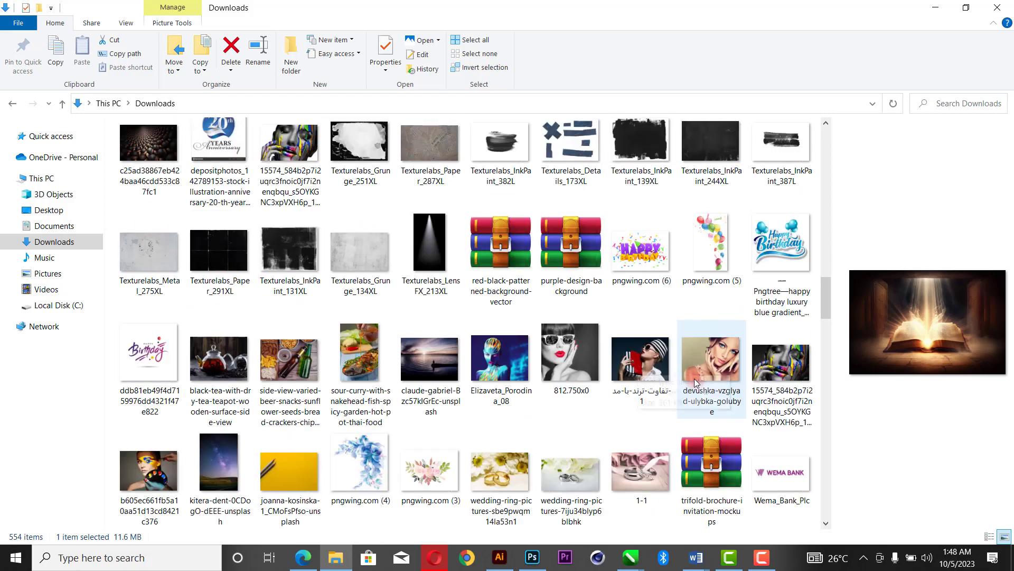
scroll(702, 380, down, 5)
scroll(713, 382, down, 5)
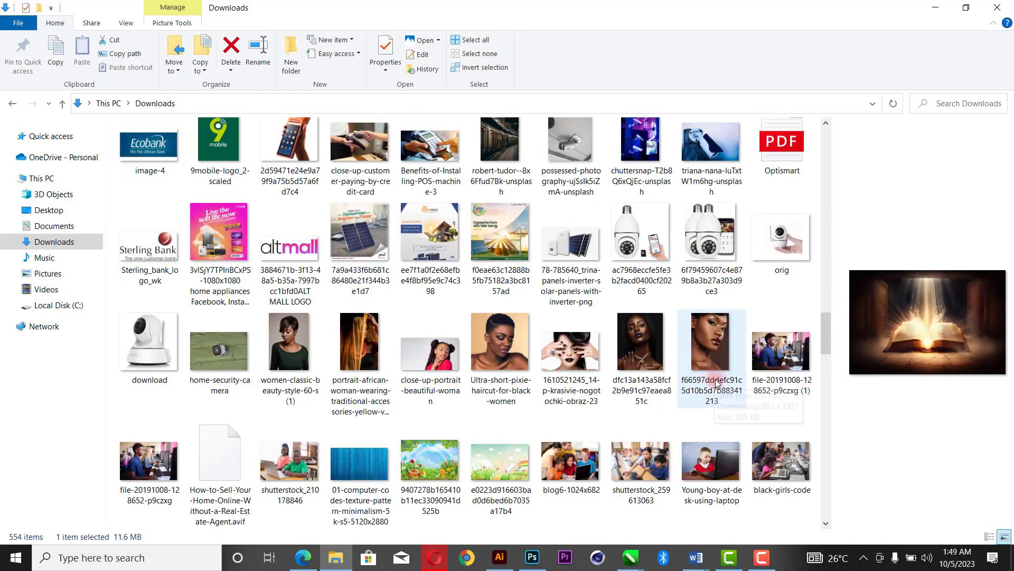
scroll(713, 383, down, 10)
scroll(629, 364, down, 5)
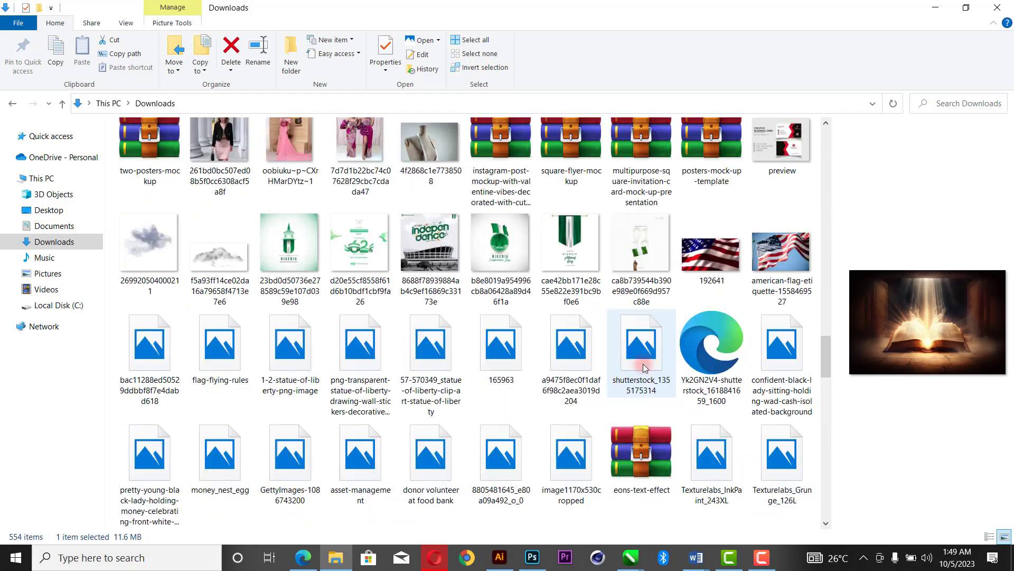
scroll(655, 367, down, 10)
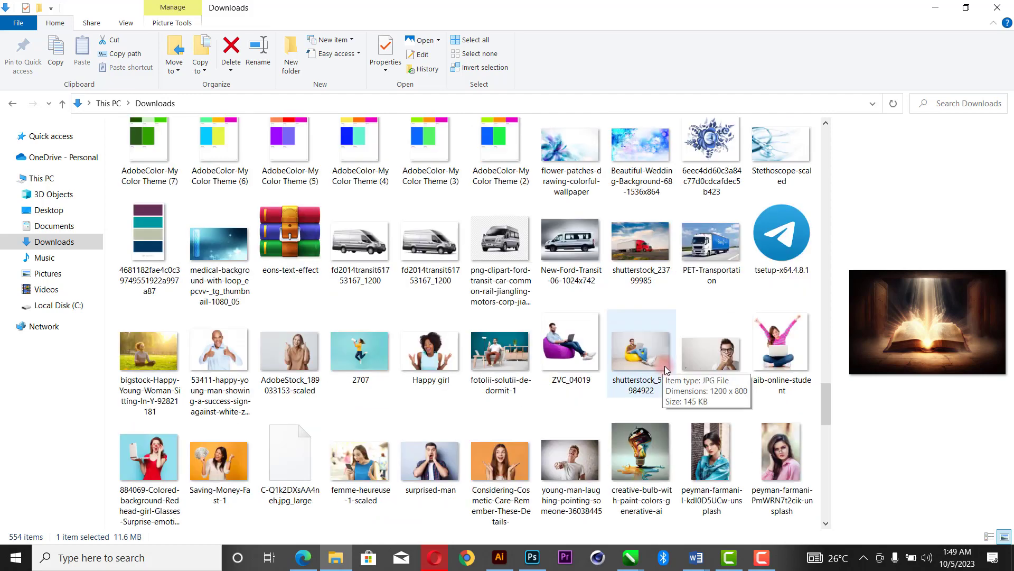
scroll(666, 369, down, 15)
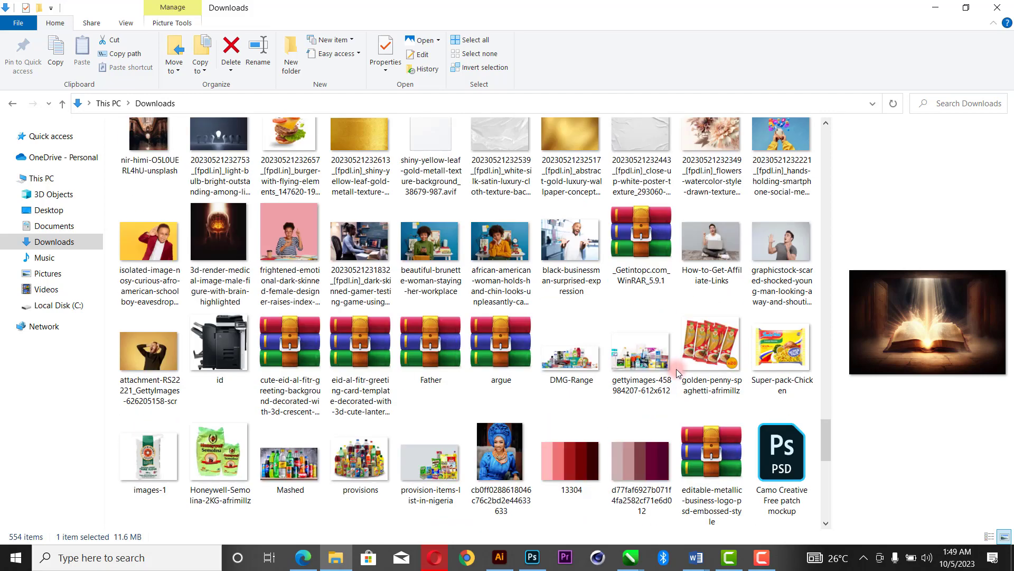
scroll(677, 373, down, 12)
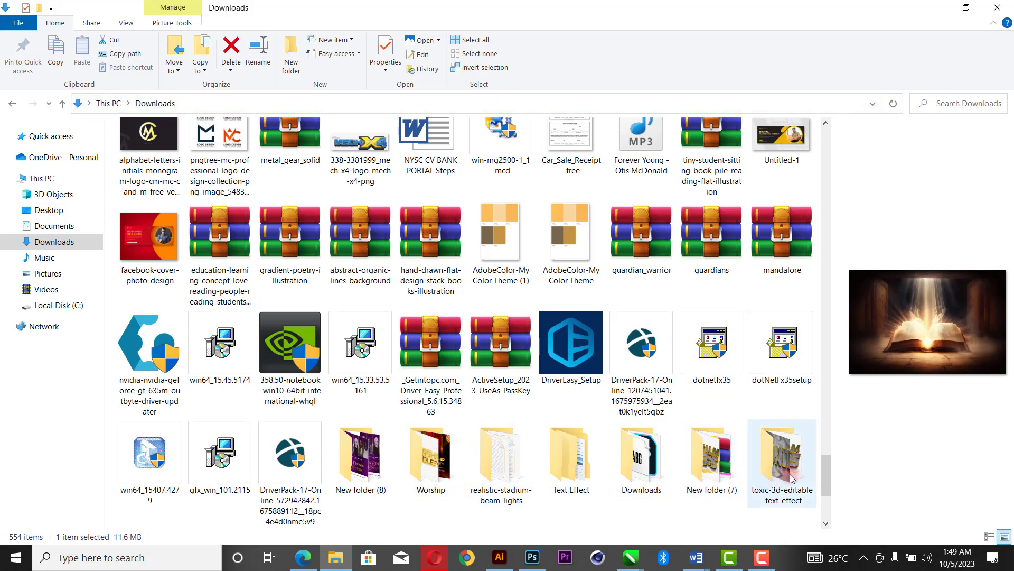
- Go into the nested Text Effect folders and open the Shining_Gold_Text_Effect PSD file in Photoshop
double_click(563, 461)
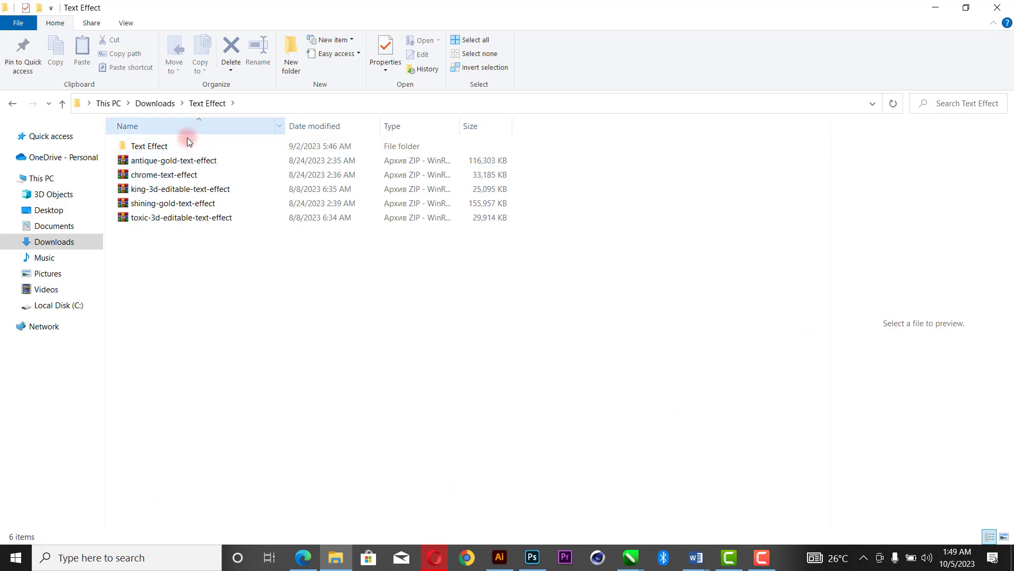
double_click(185, 147)
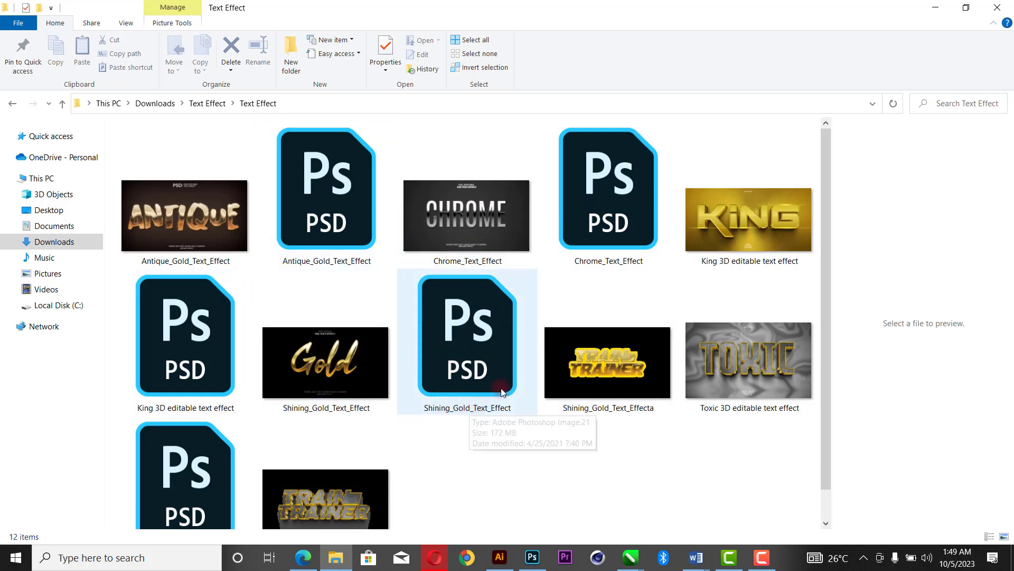
click(461, 363)
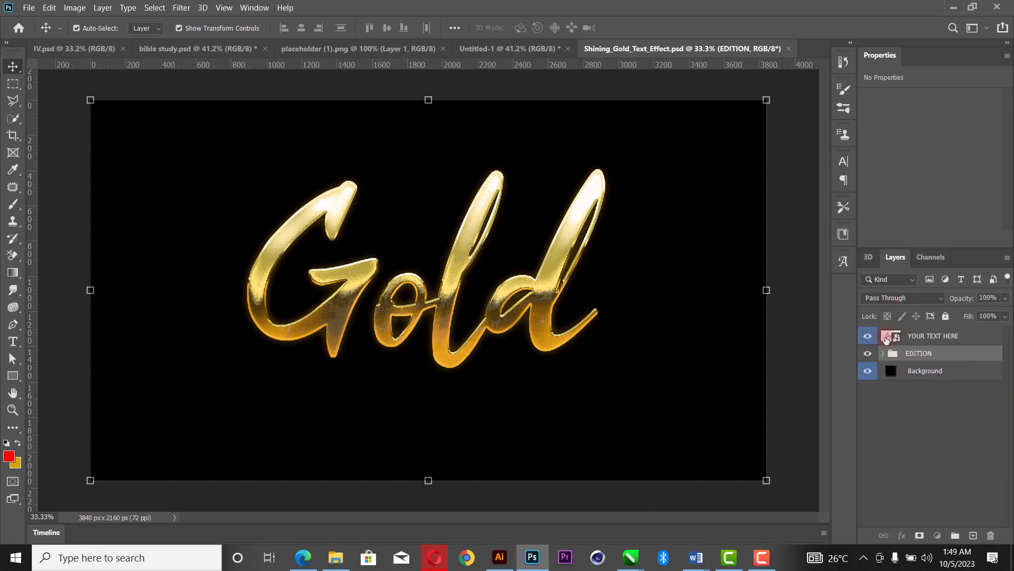
- Open the contents of the YOUR TEXT HERE smart object, leaving the missing Tahu! font unresolved
click(887, 337)
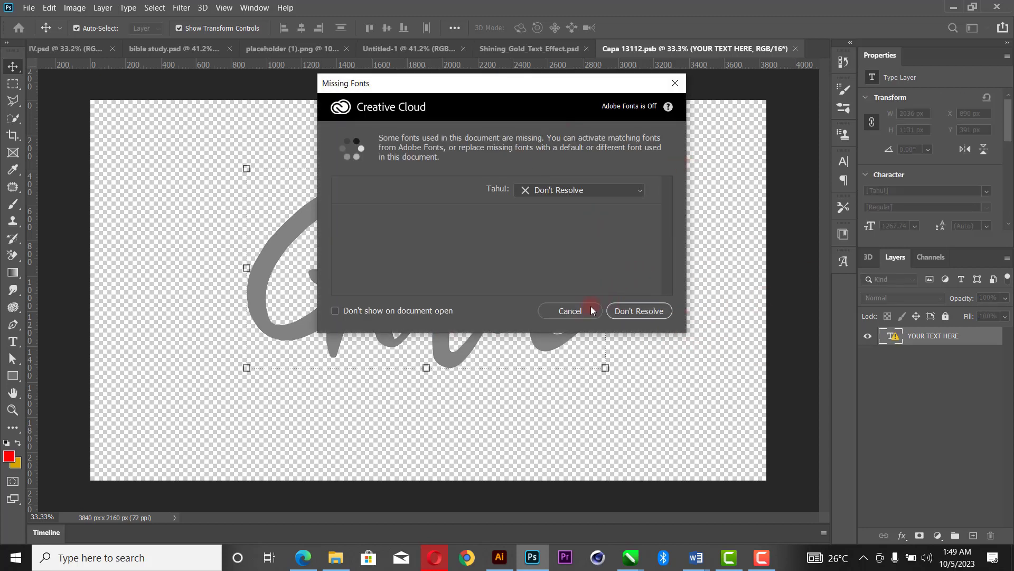
click(590, 306)
click(640, 311)
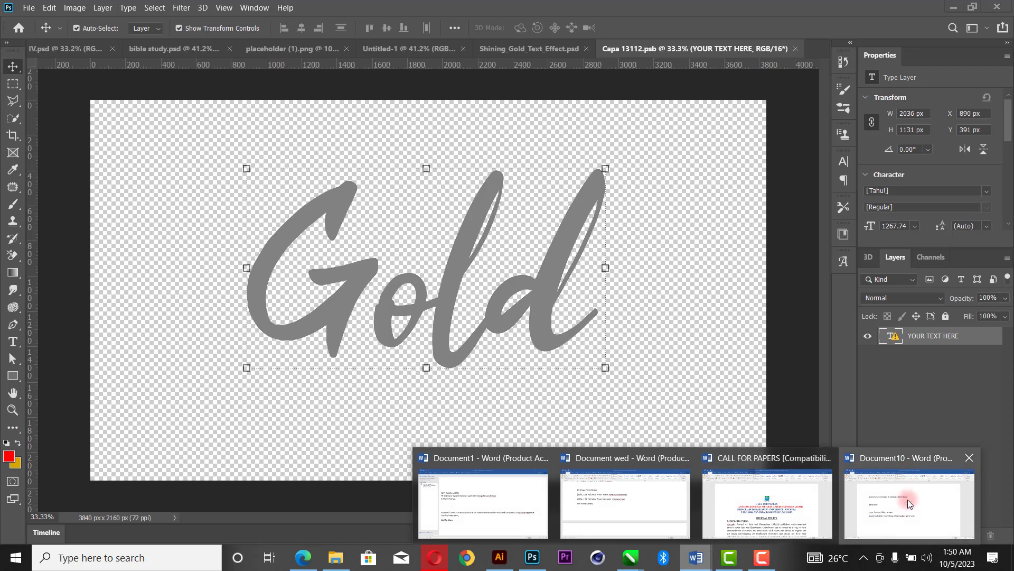
- Switch to Document10 in Word, copy the line "bible study", and return to Photoshop
click(924, 476)
click(167, 275)
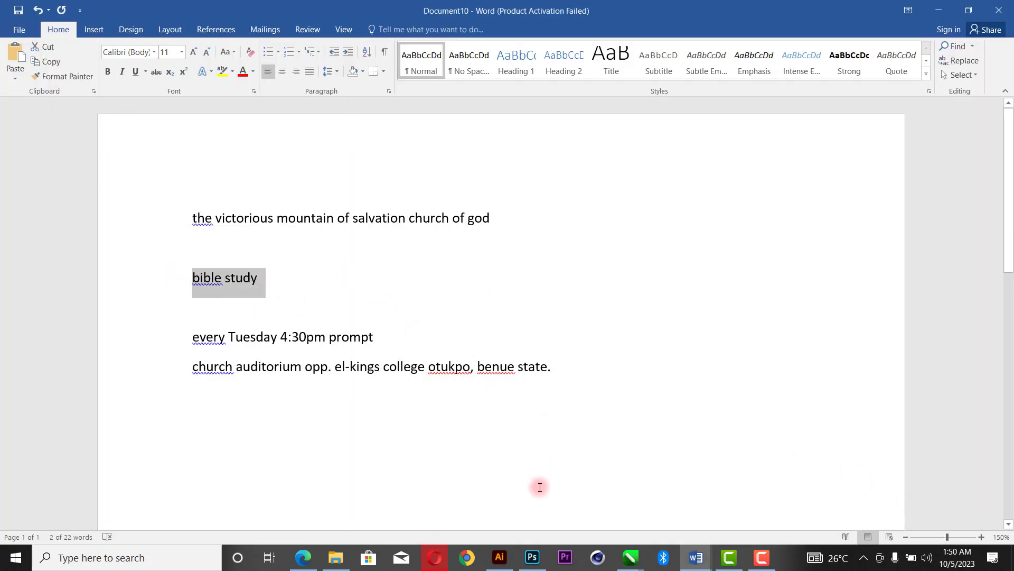
click(531, 556)
click(74, 193)
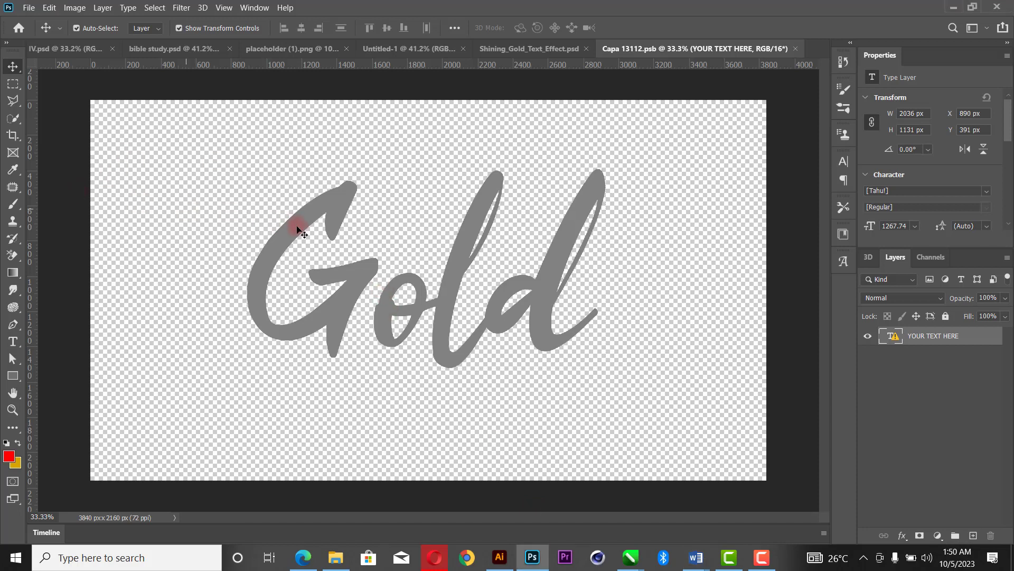
- Hide the YOUR TEXT HERE placeholder layer and add a new text layer reading "bible study", accepting the font substitution
click(382, 294)
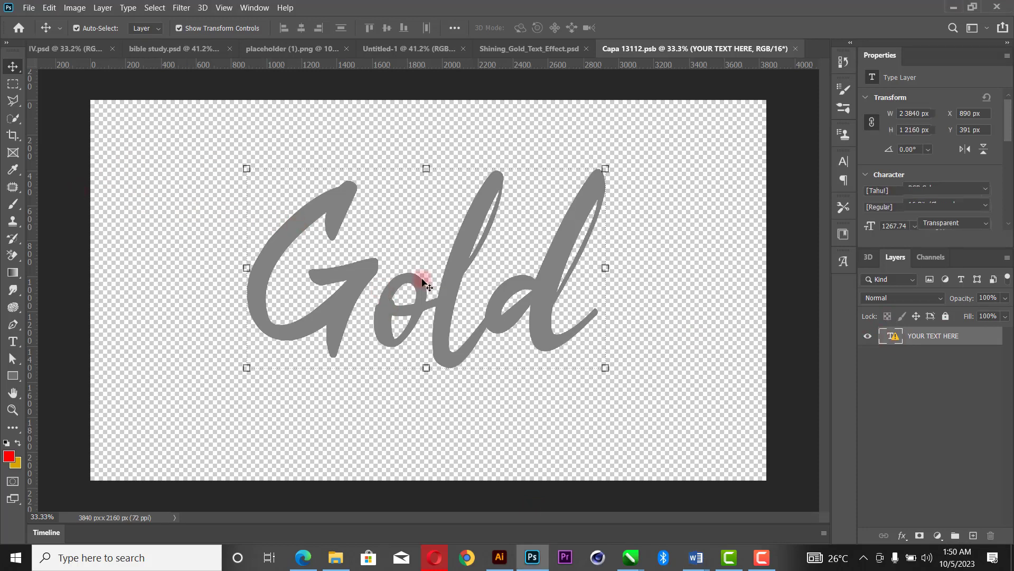
click(14, 341)
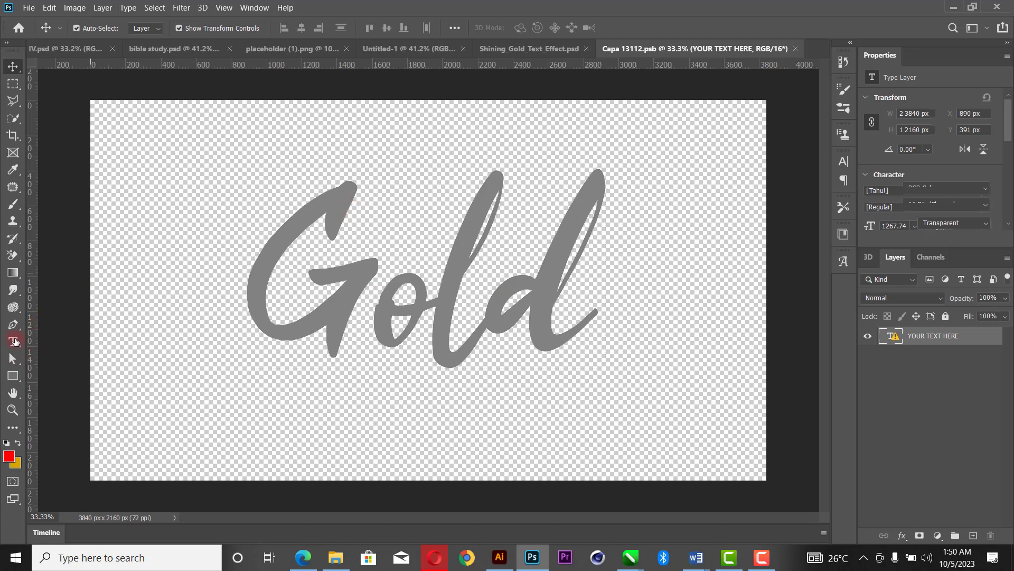
click(390, 253)
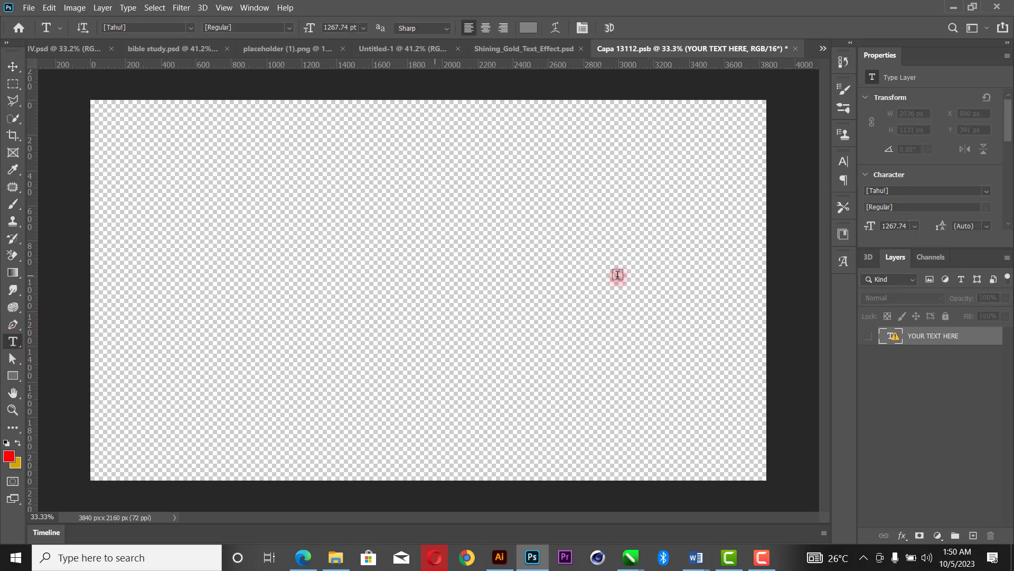
key(v)
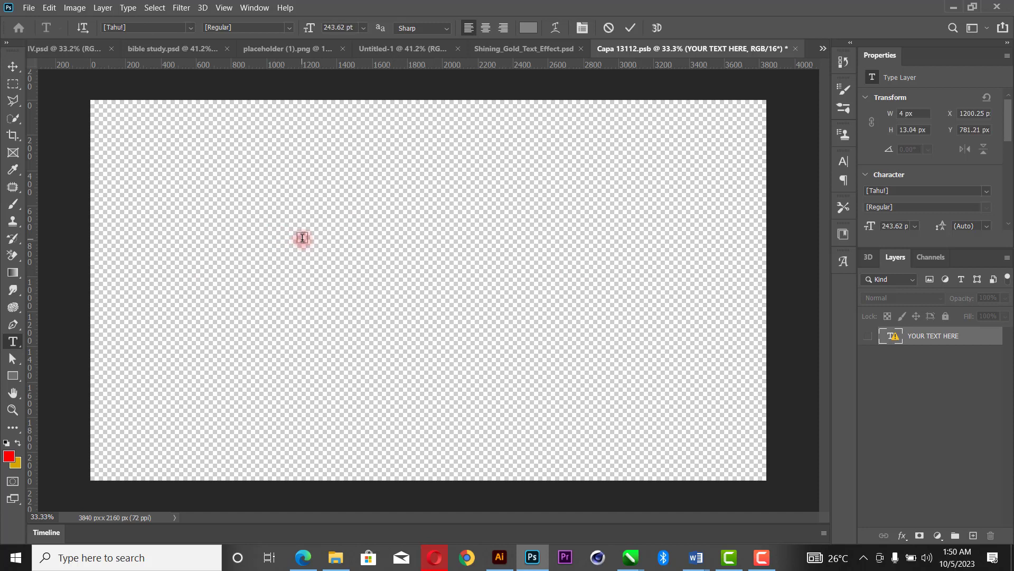
click(302, 238)
key(BackSpace)
text(bible study)
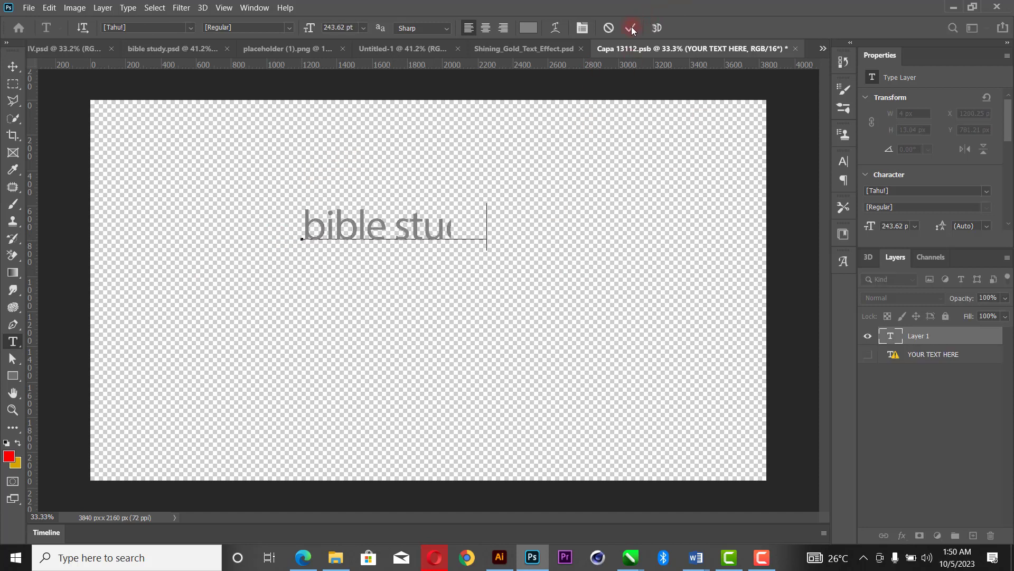
click(407, 227)
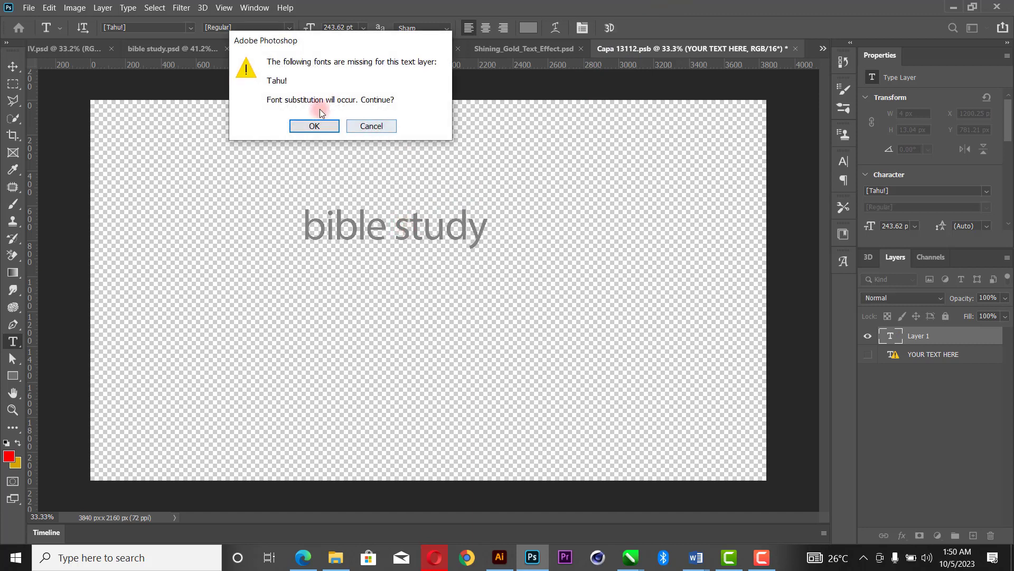
click(313, 124)
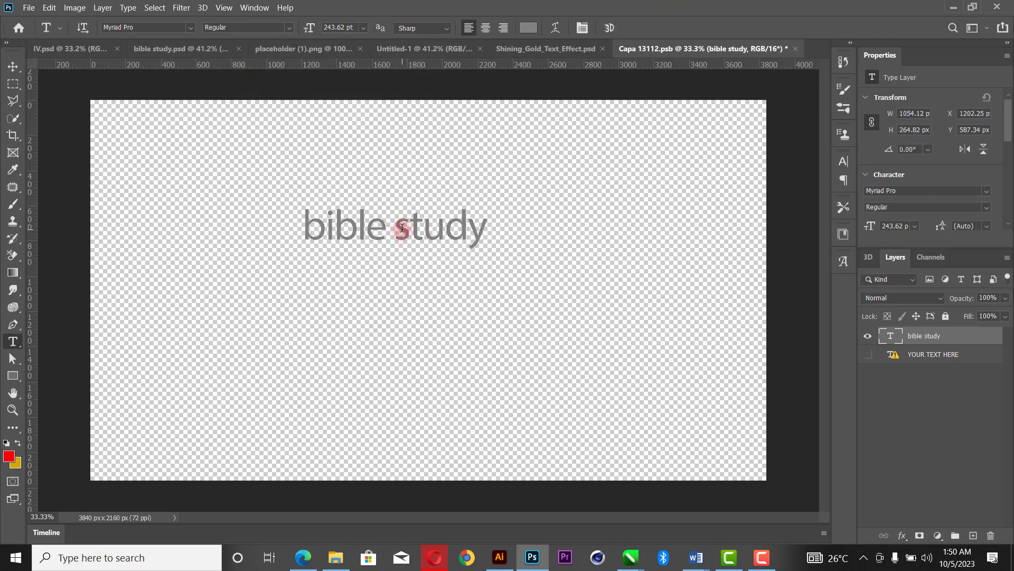
- Capitalise the first letter of each word so the new text reads "Bible Study", and commit the edit
drag(402, 228, 399, 230)
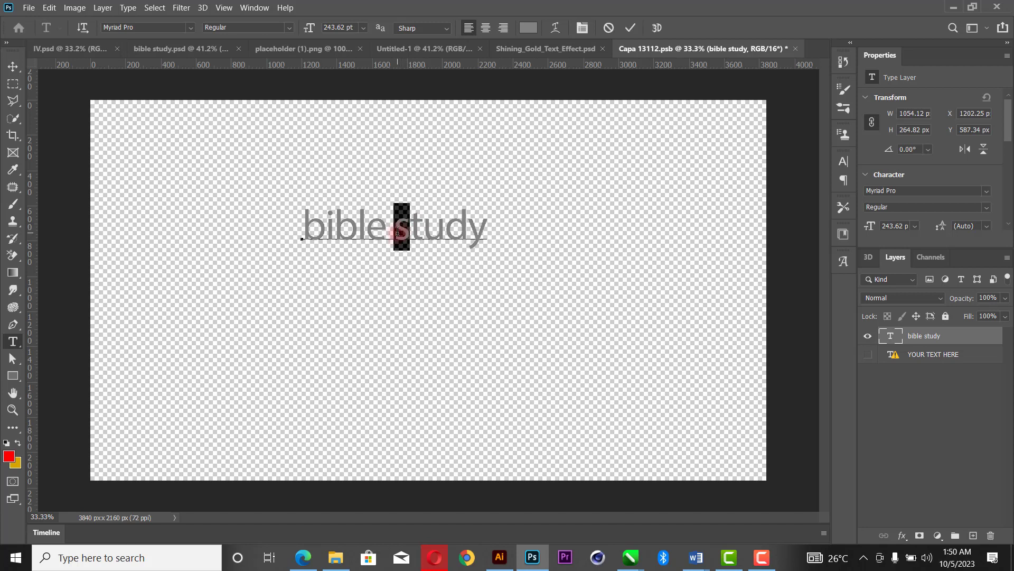
text(S)
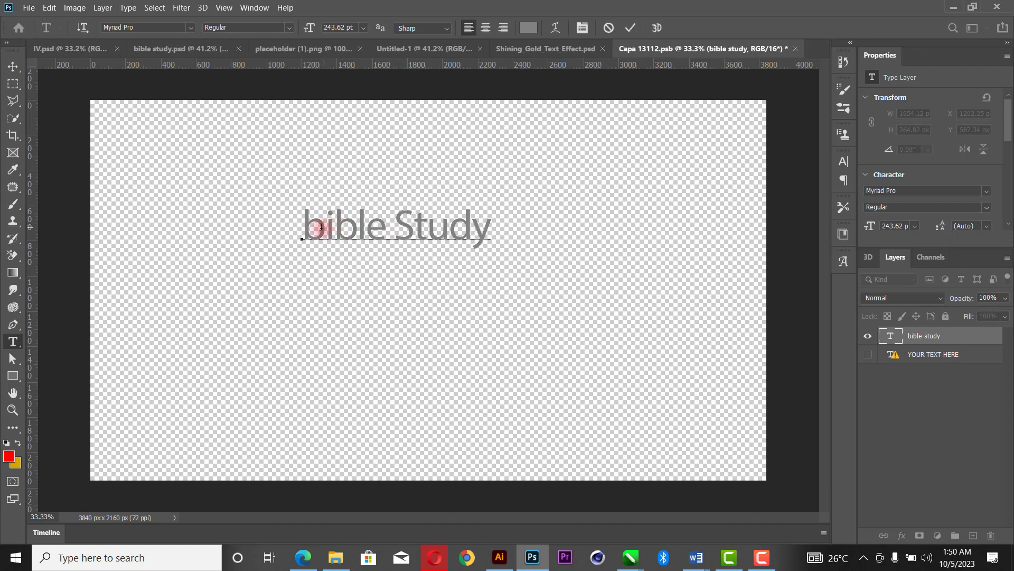
drag(315, 228, 313, 228)
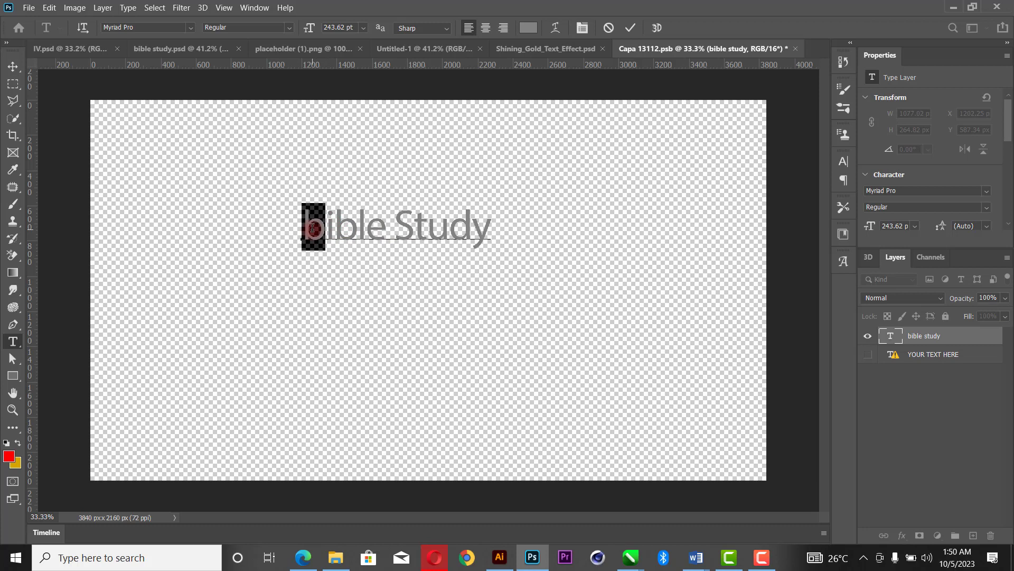
text(B)
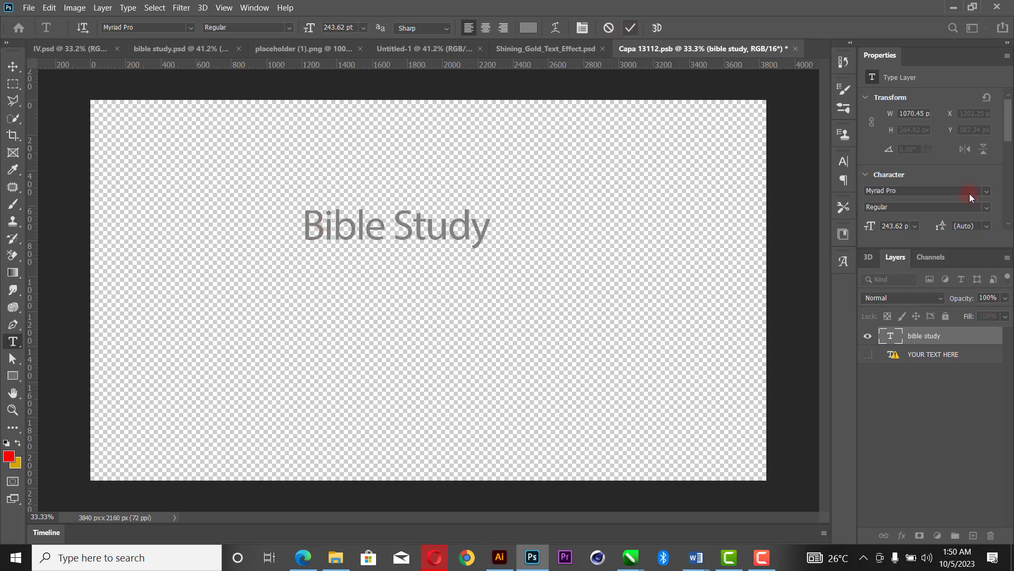
scroll(967, 201, down, 3)
scroll(985, 150, down, 3)
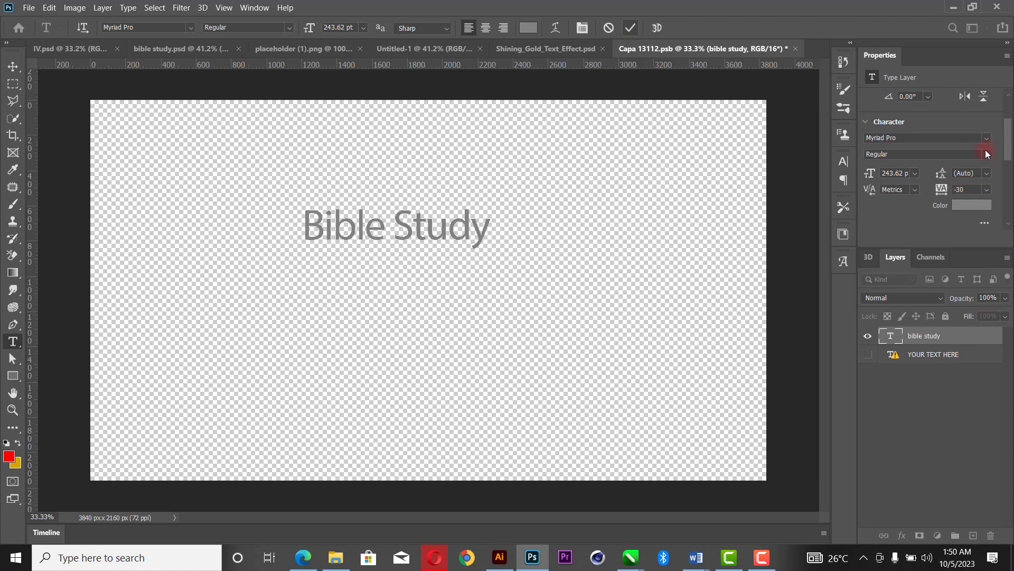
key(Escape)
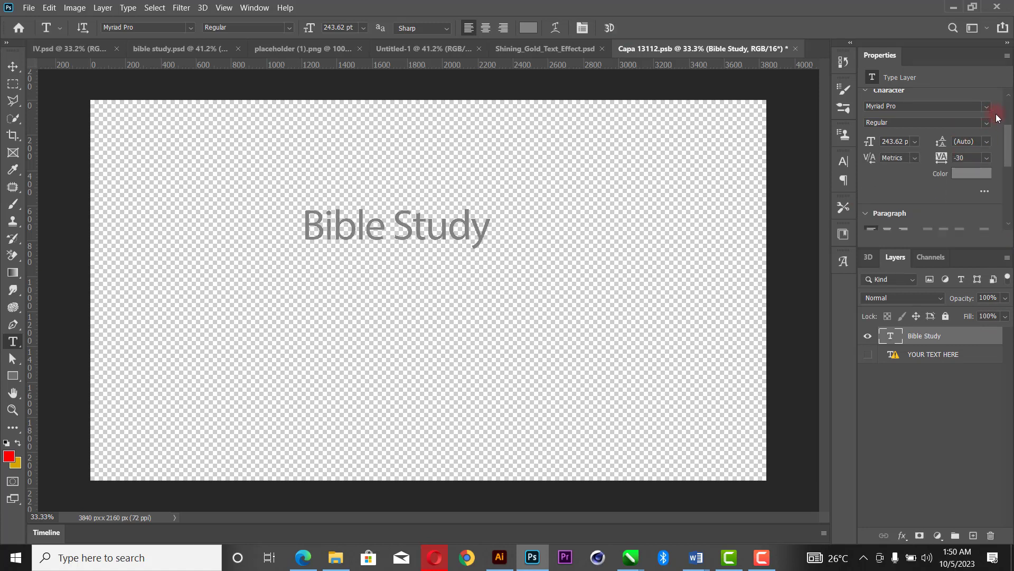
- Set the font of the "Bible Study" text to Old English Text MT
click(997, 114)
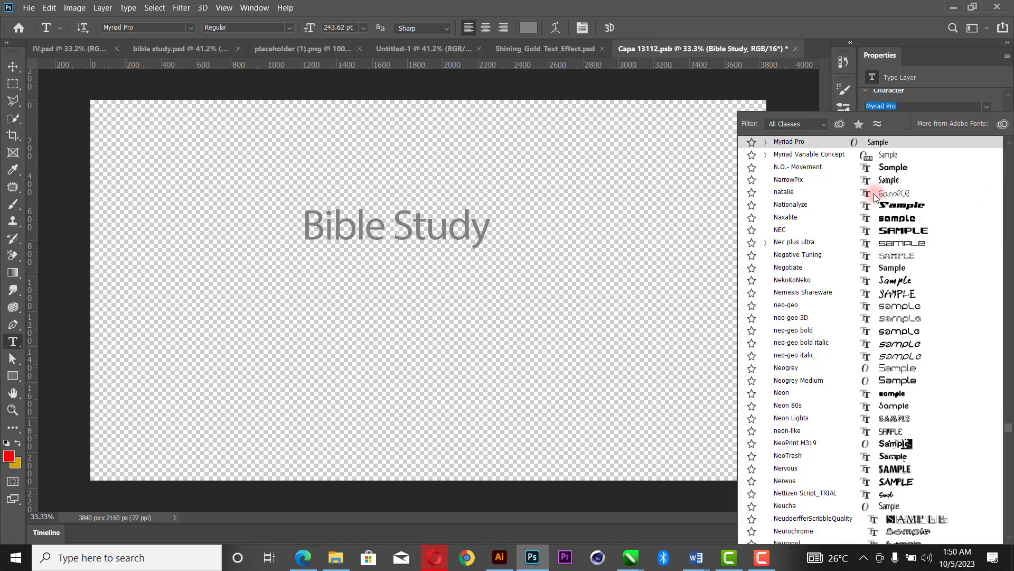
scroll(960, 374, up, 3)
drag(1010, 427, 1008, 144)
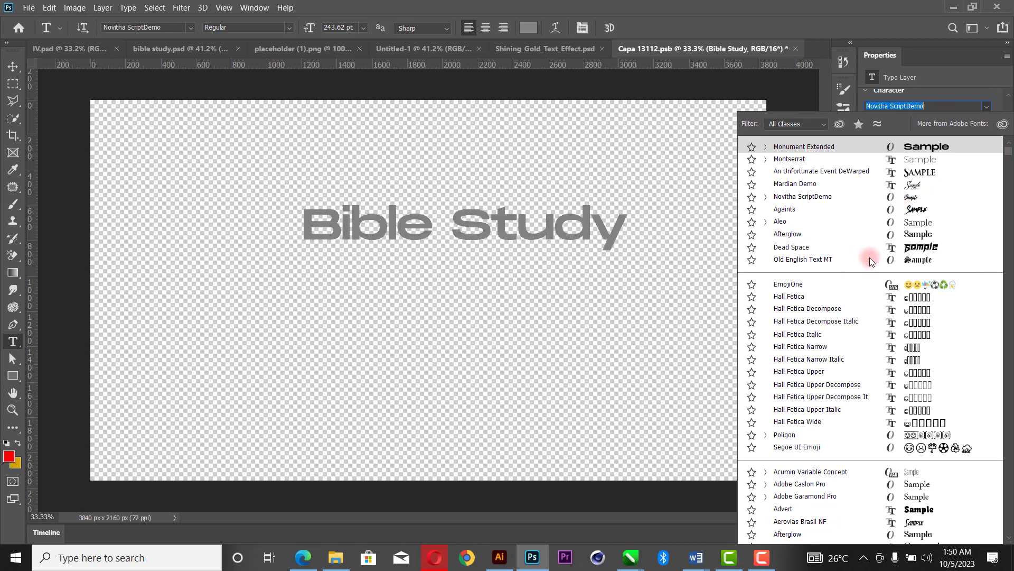
click(800, 262)
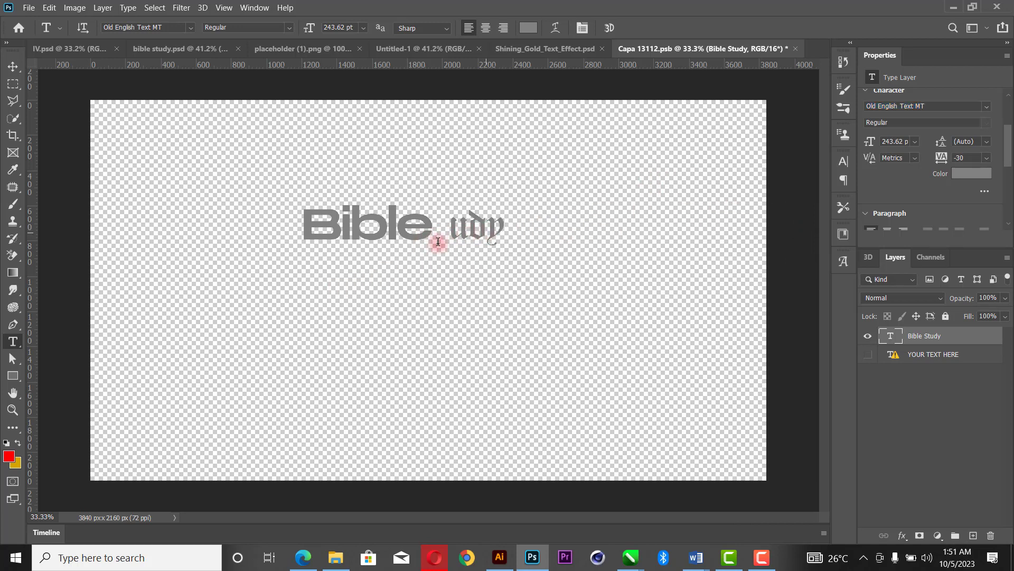
- Break the "Bible Study" text into two lines, with "Study" below "Bible", and commit the edit
click(409, 222)
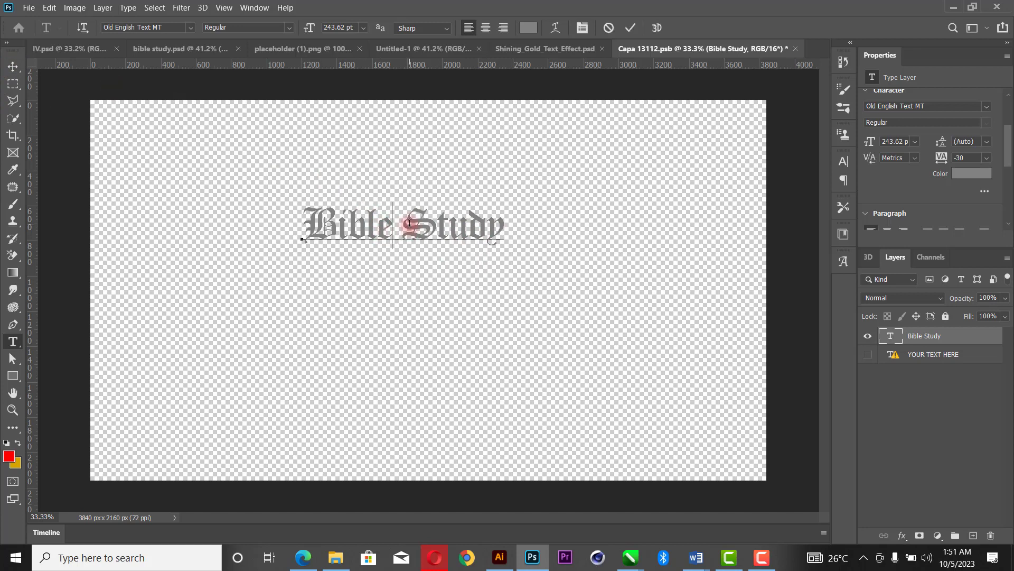
key(Return)
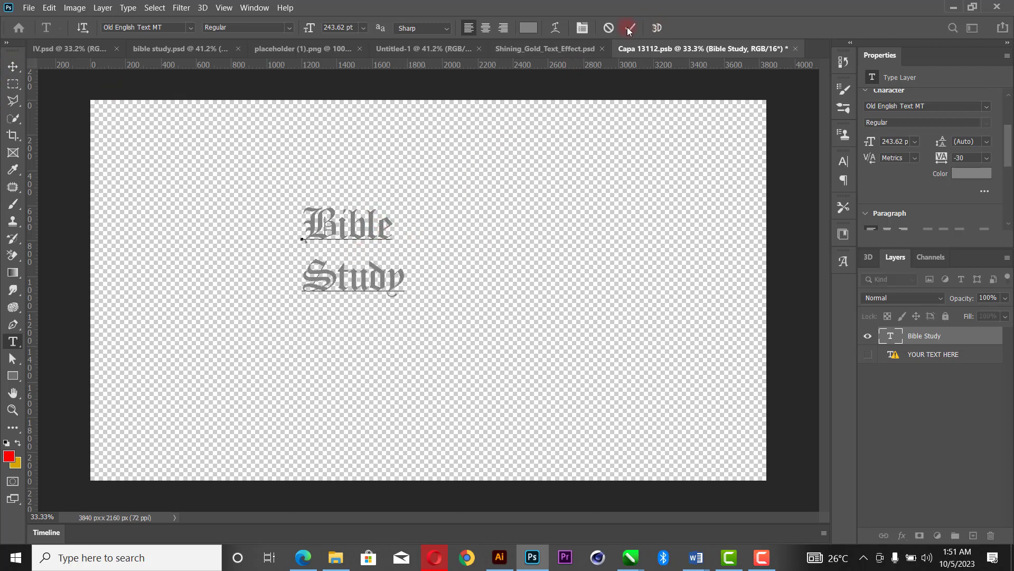
click(360, 111)
key(v)
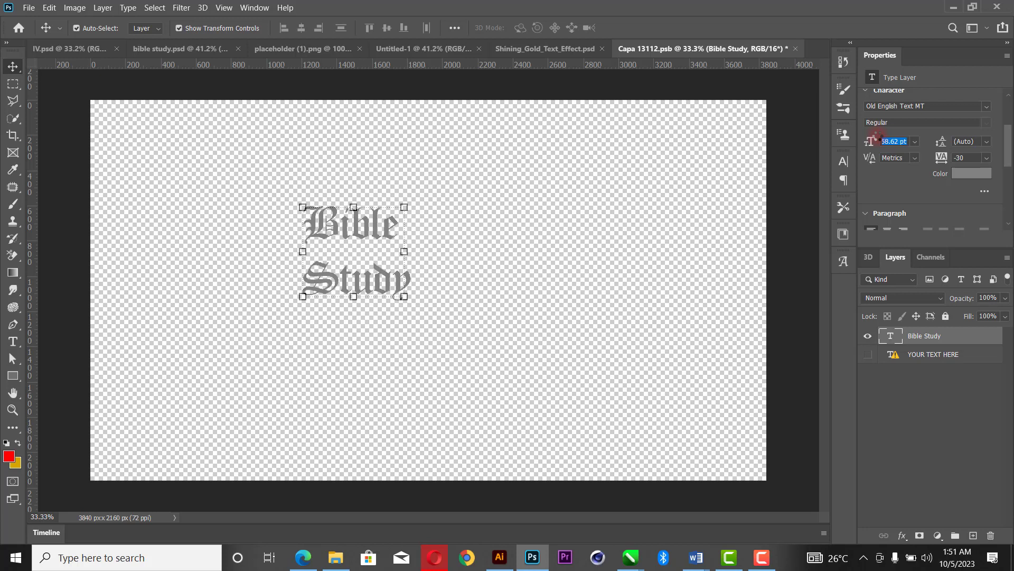
- Scale up the two-line "Bible Study" text proportionally to a font size of about 765 pt
click(417, 225)
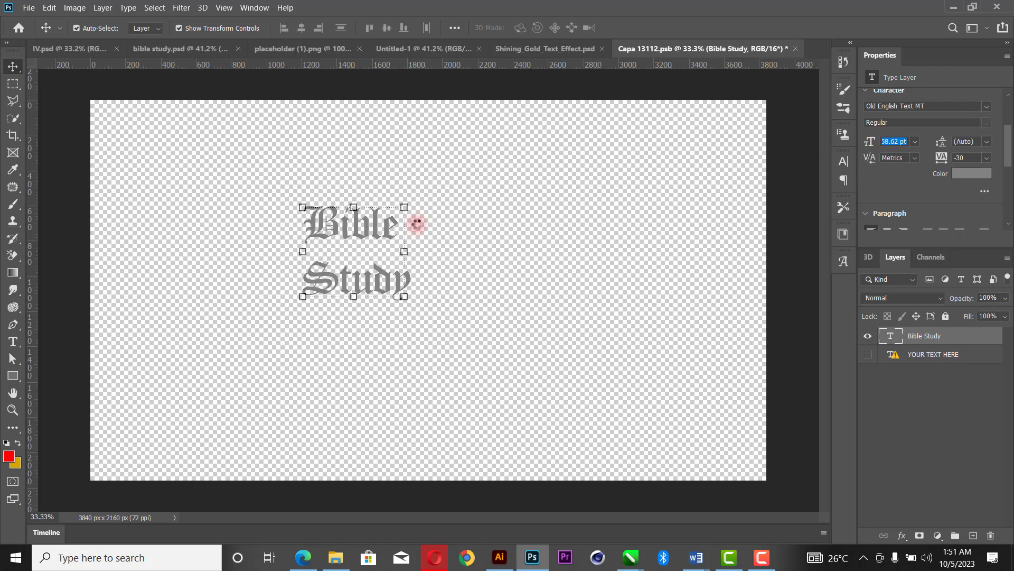
click(410, 253)
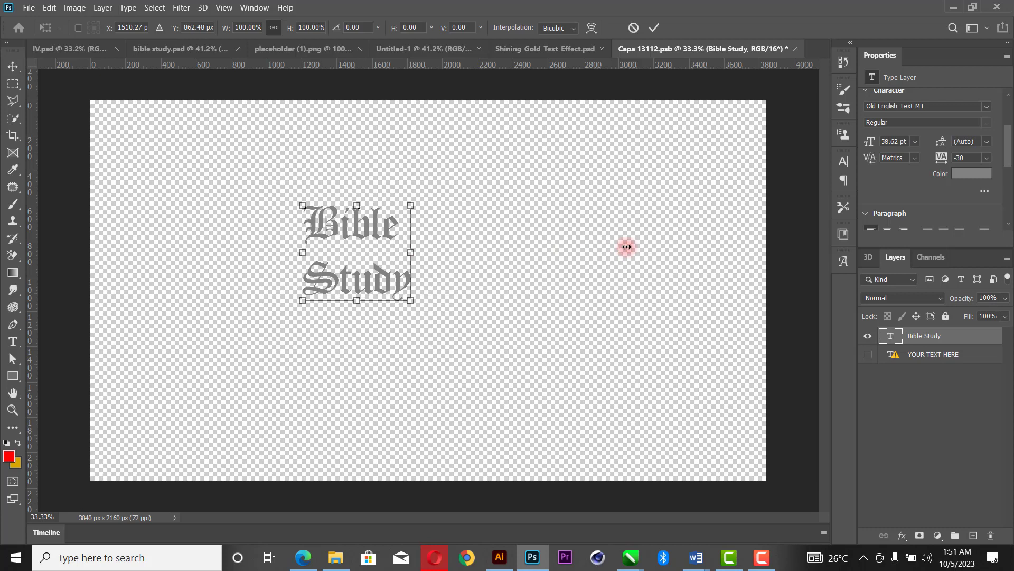
drag(627, 247, 624, 246)
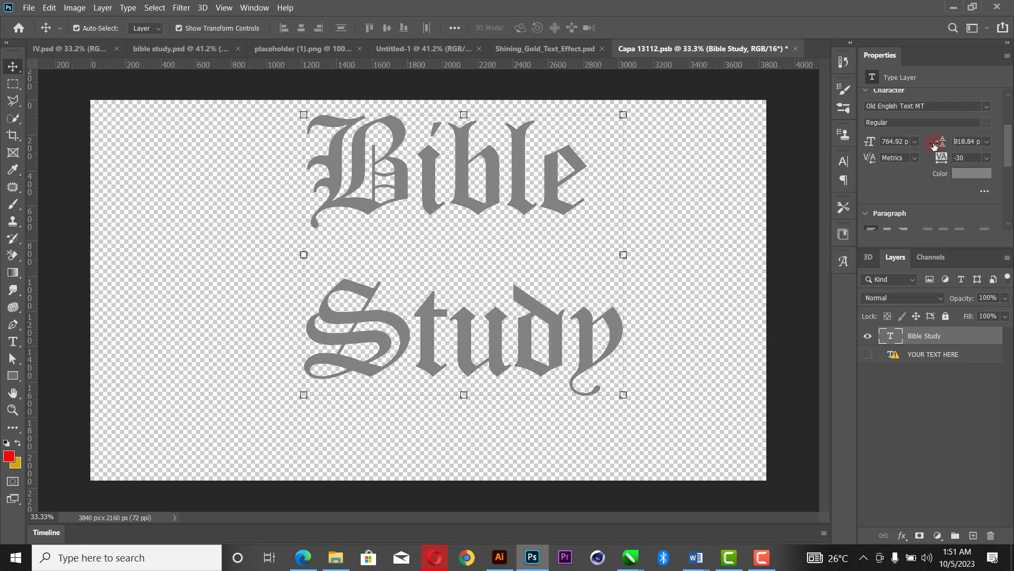
- Try to tighten the leading between "Bible" and "Study" to 916.84 pt
drag(933, 145, 929, 143)
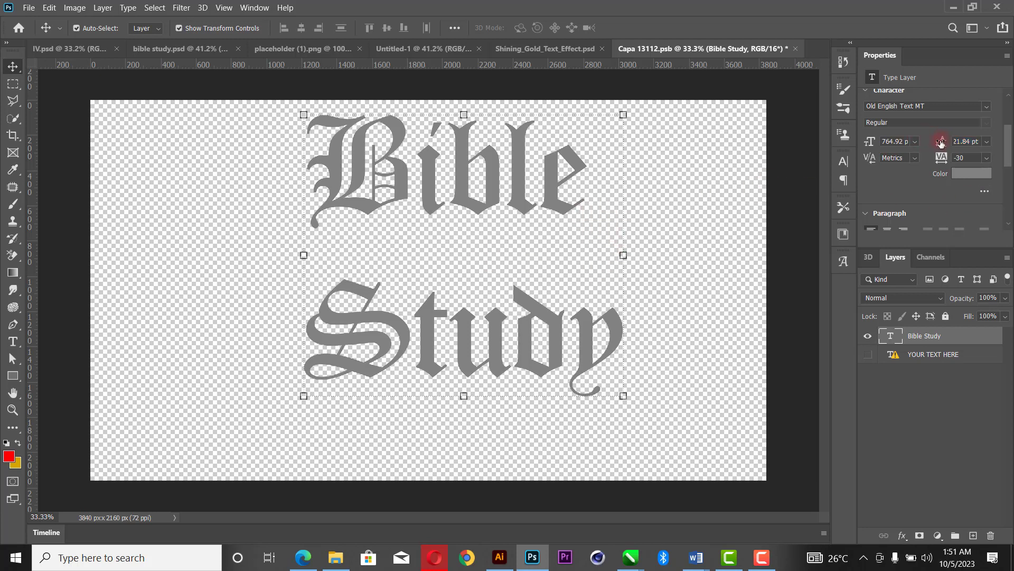
drag(941, 143, 984, 153)
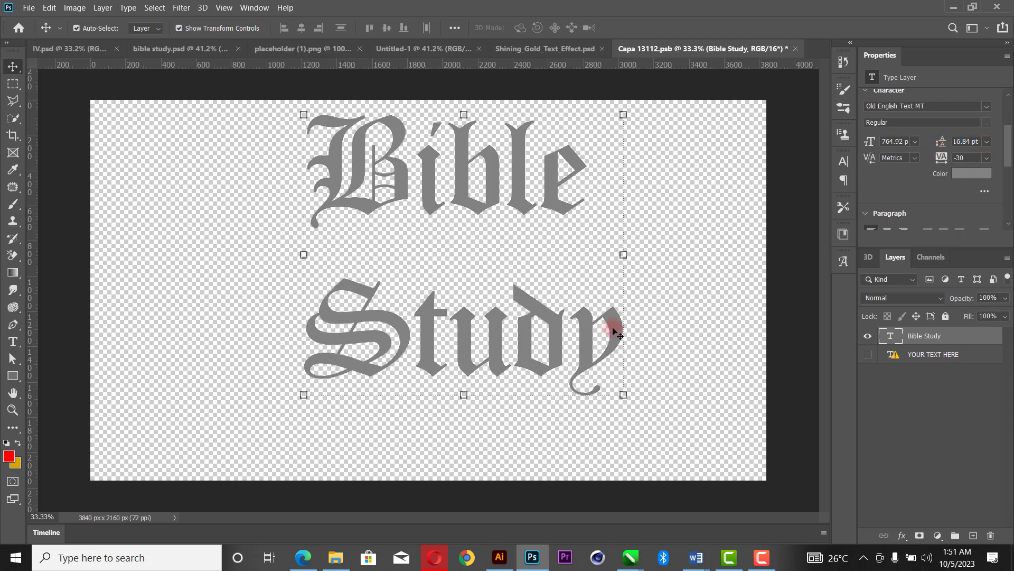
click(616, 340)
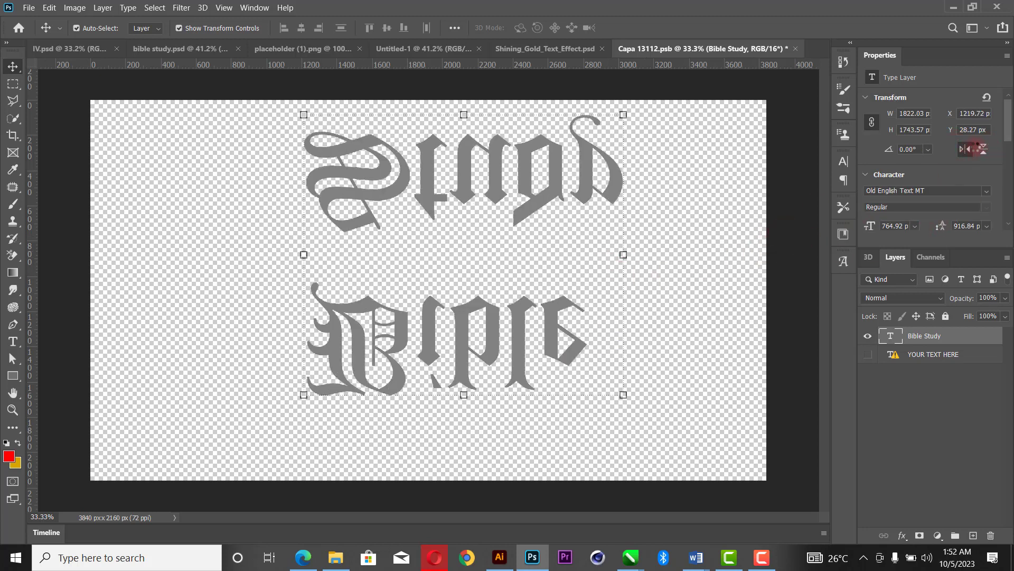
- Try flipping the "Bible Study" text horizontally and vertically
click(965, 149)
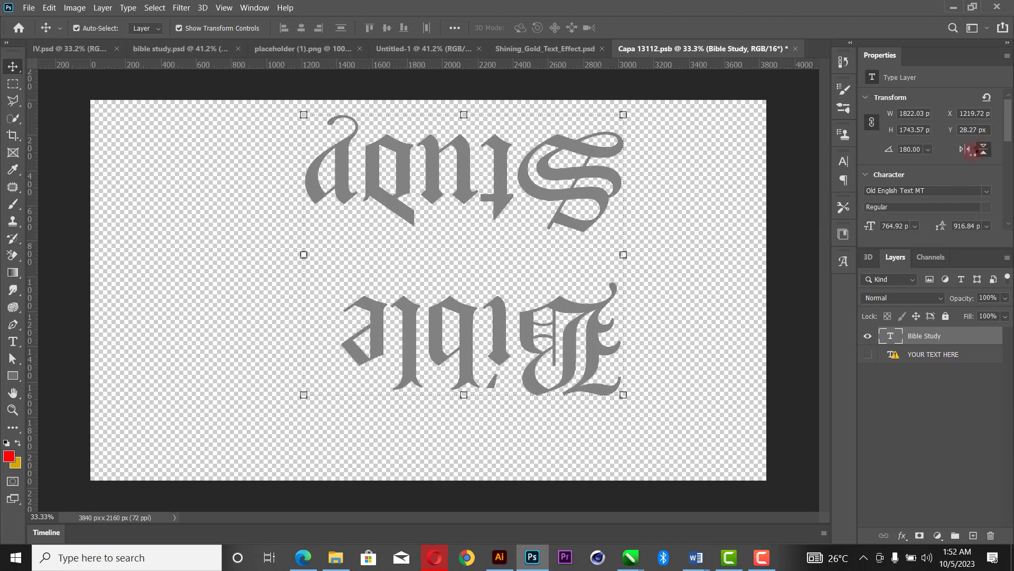
click(967, 151)
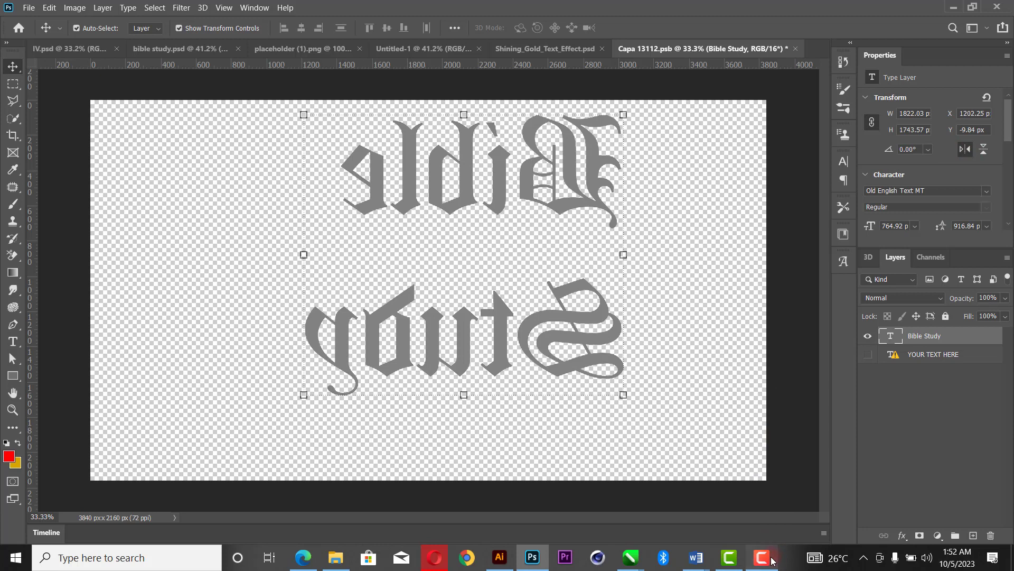
click(773, 558)
click(968, 507)
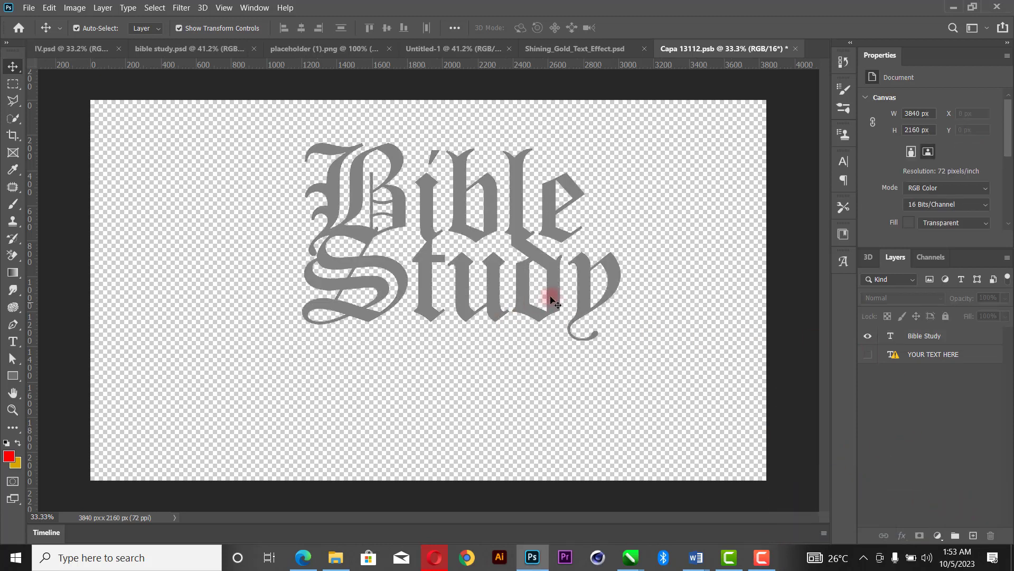
- Move the "Bible Study" title towards the canvas centre, enlarge it to about 105%, and save the smart object contents
click(523, 231)
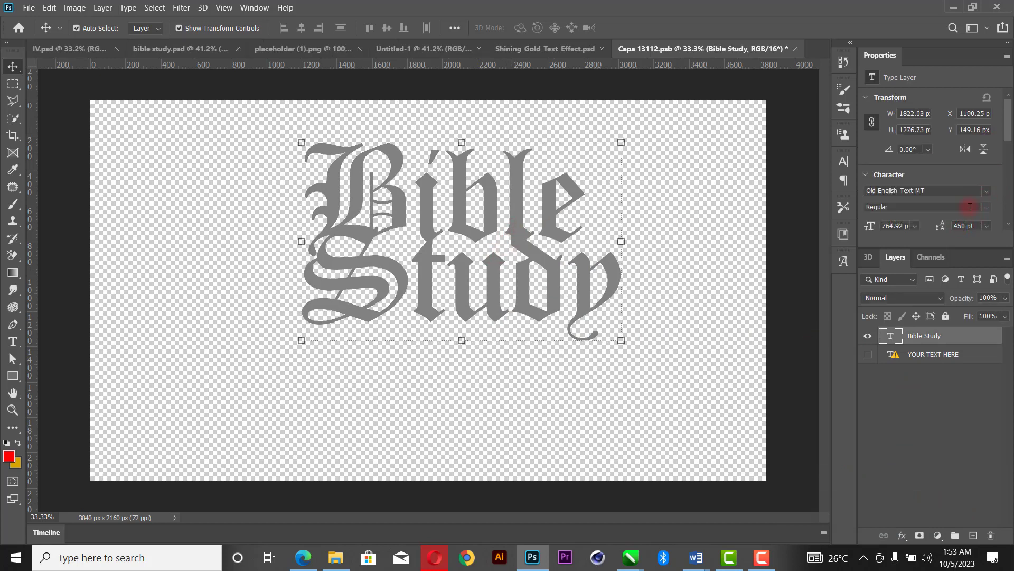
scroll(970, 206, down, 2)
drag(550, 217, 510, 277)
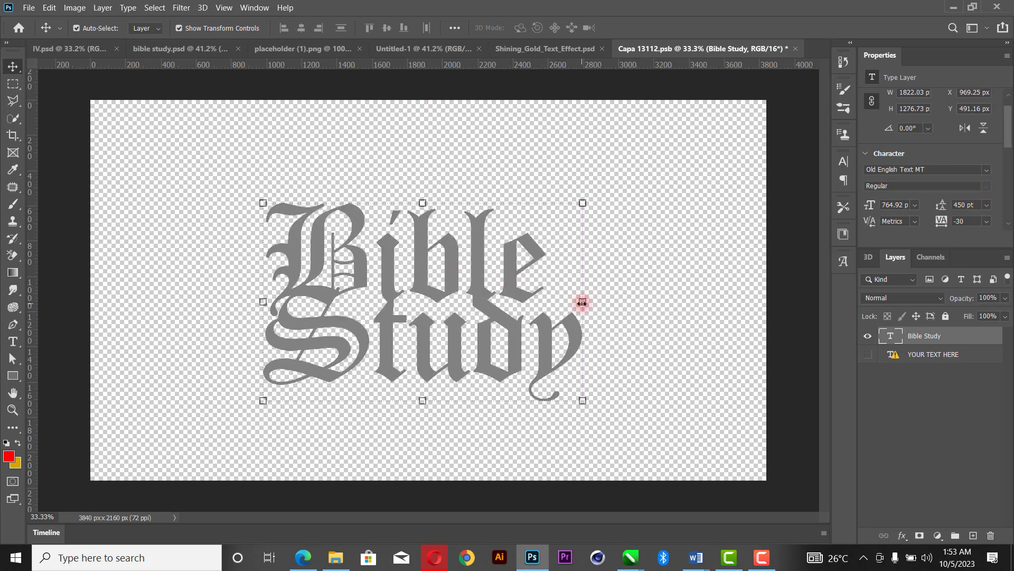
drag(584, 300, 605, 274)
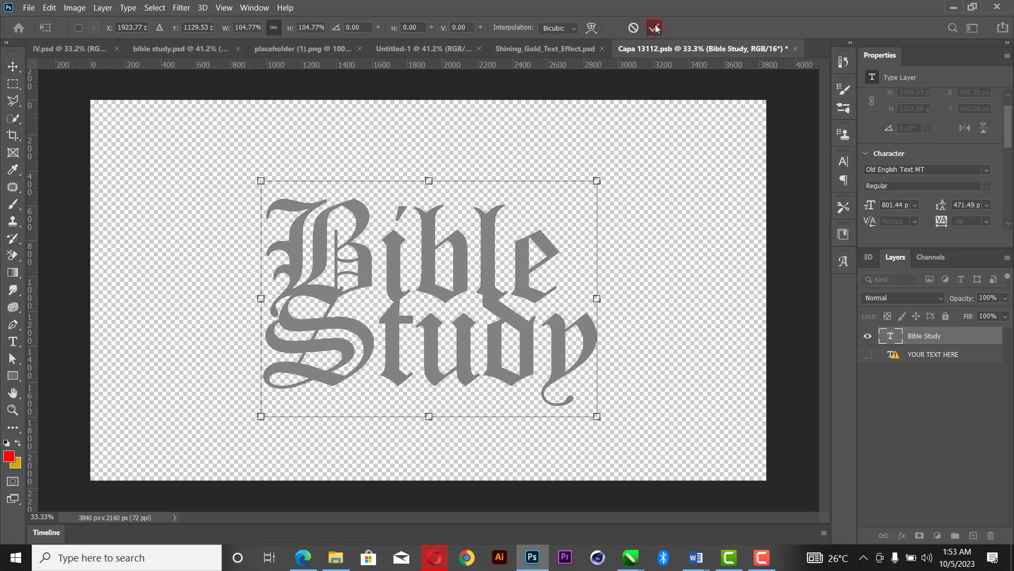
click(654, 27)
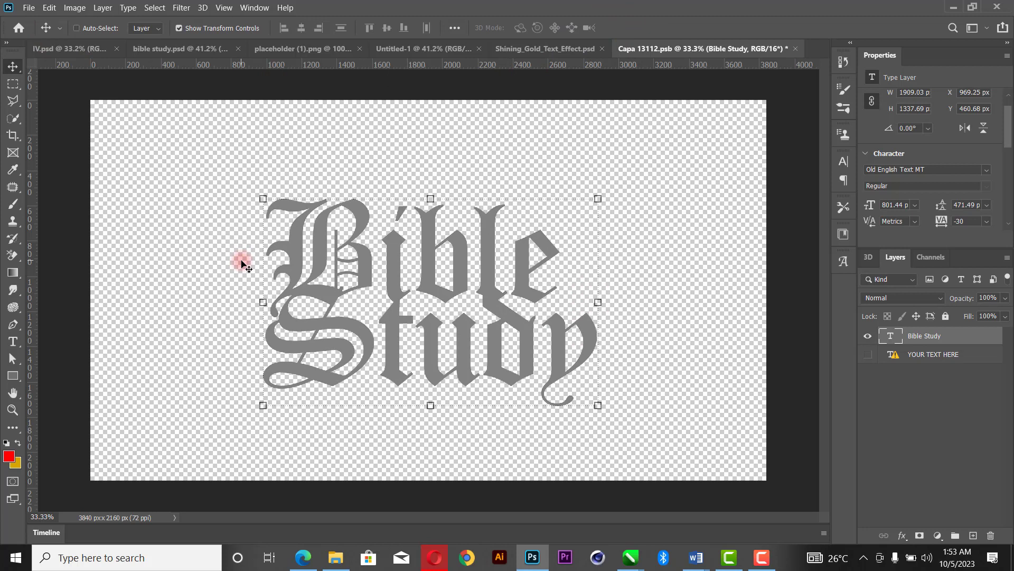
key(ctrl+s)
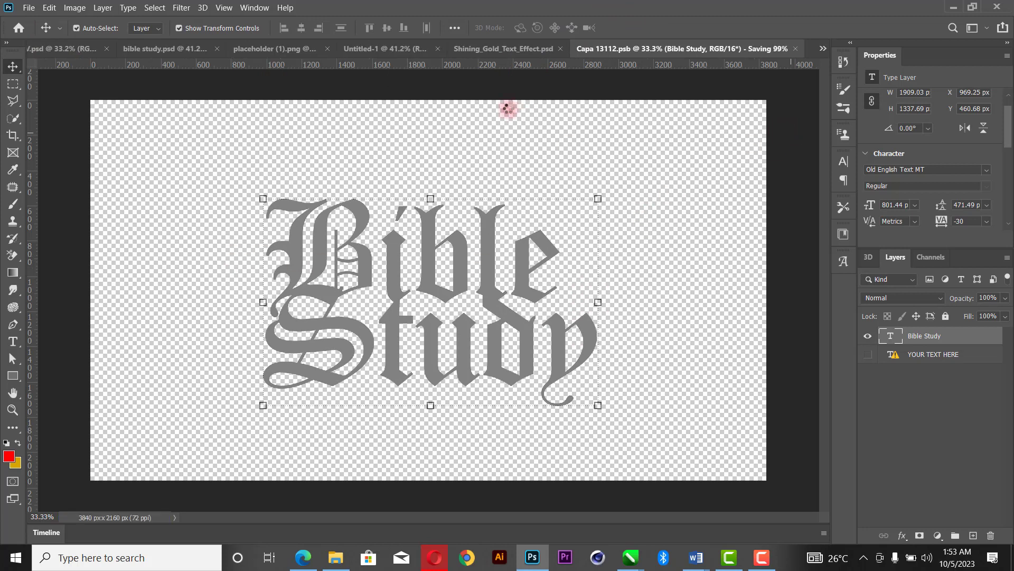
- Hide the black Background layer in Shining_Gold_Text_Effect.psd and save the document
click(539, 49)
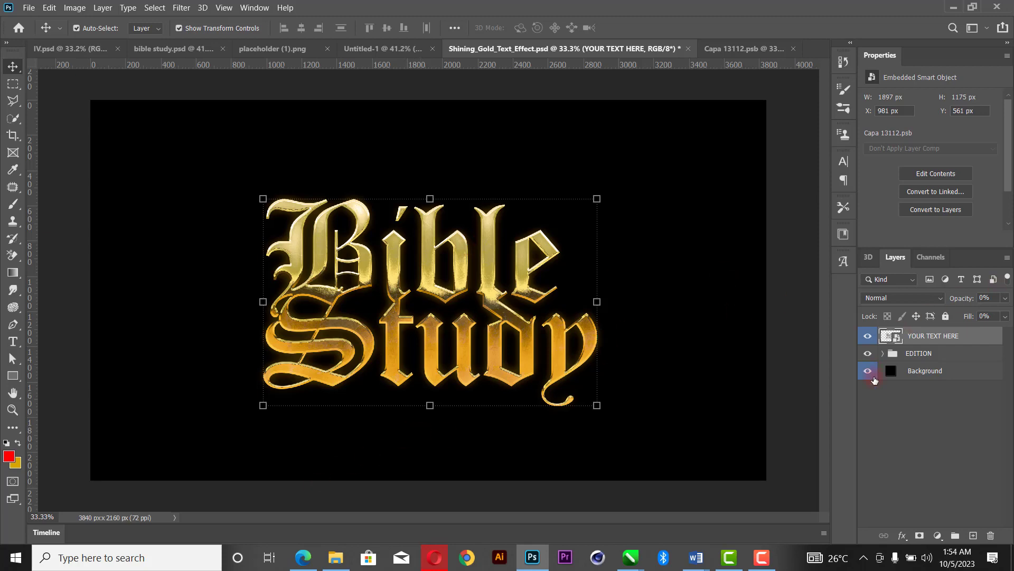
click(861, 372)
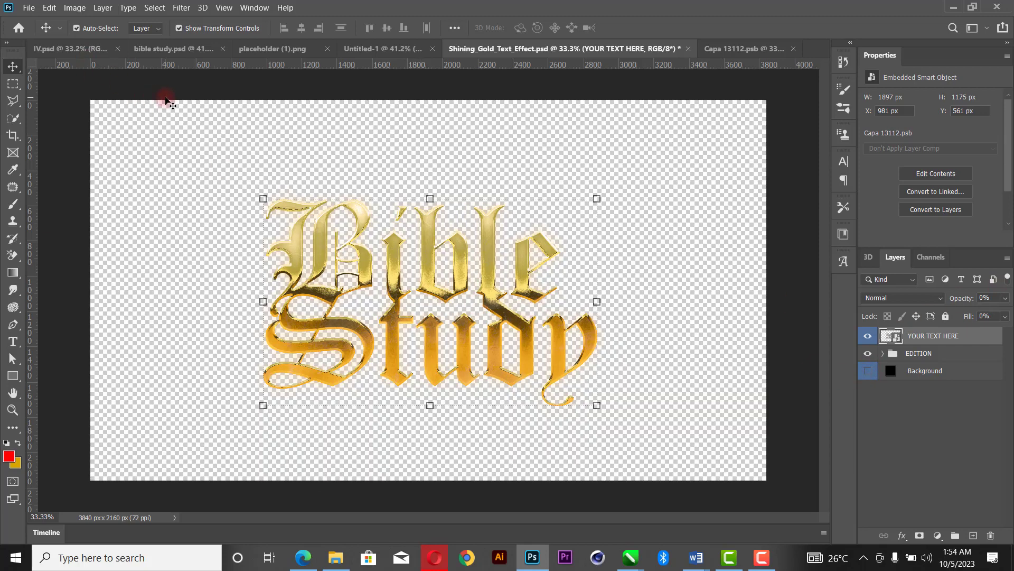
click(29, 8)
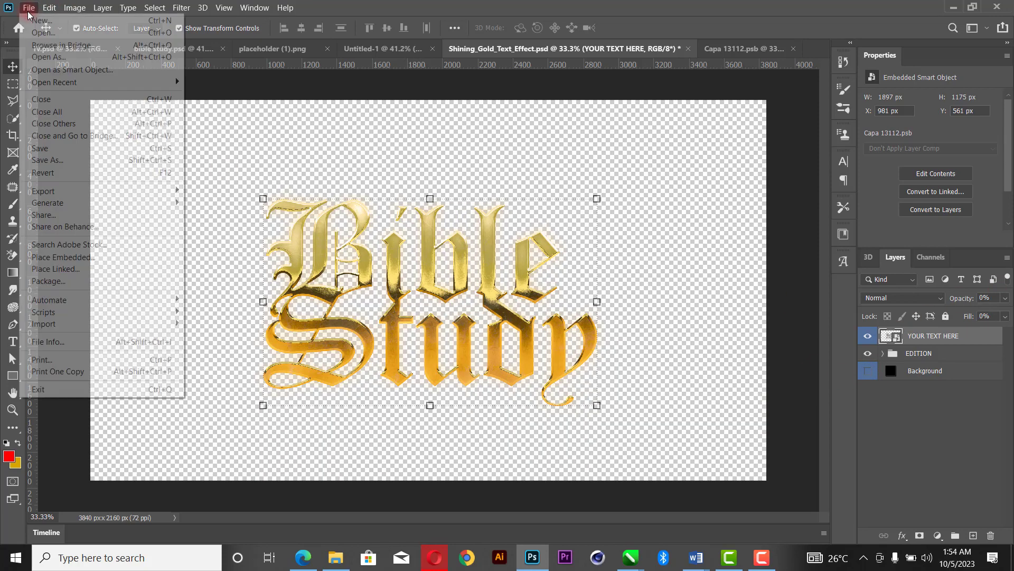
click(115, 148)
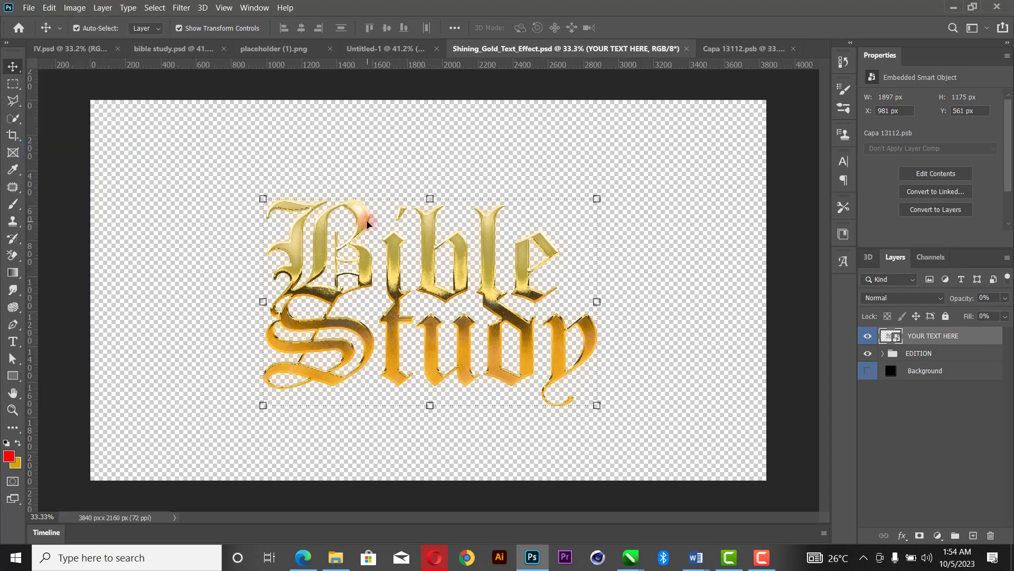
- Save a PNG copy of the gold title in the Text Effect folder, named Shining_Gold_Text_Effecthhh
click(37, 9)
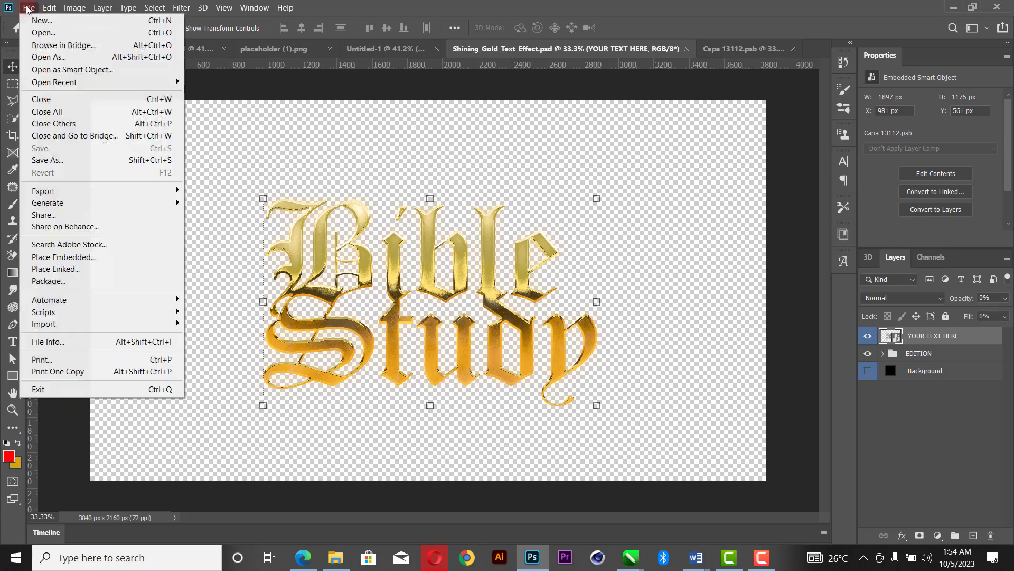
click(48, 160)
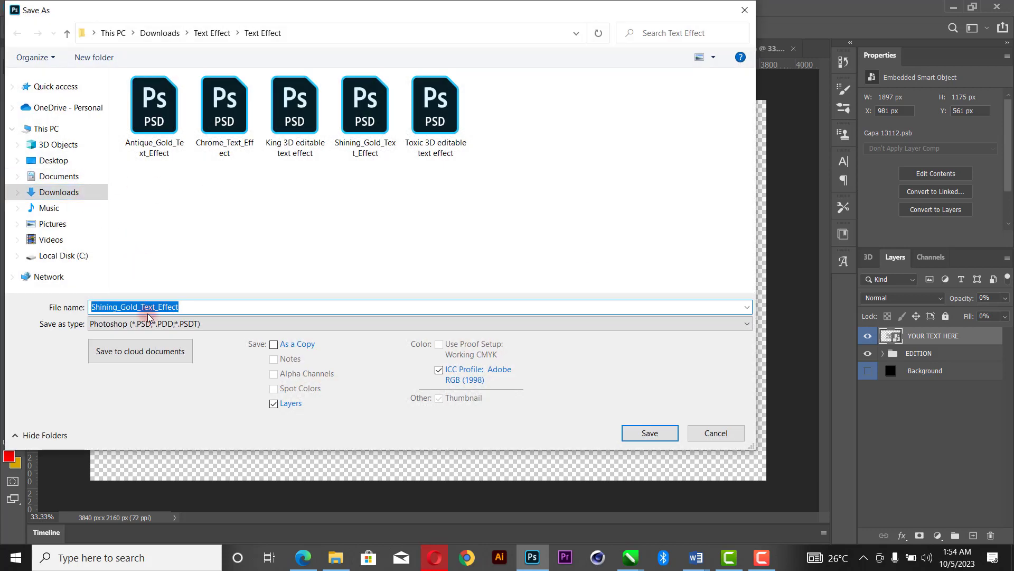
click(144, 324)
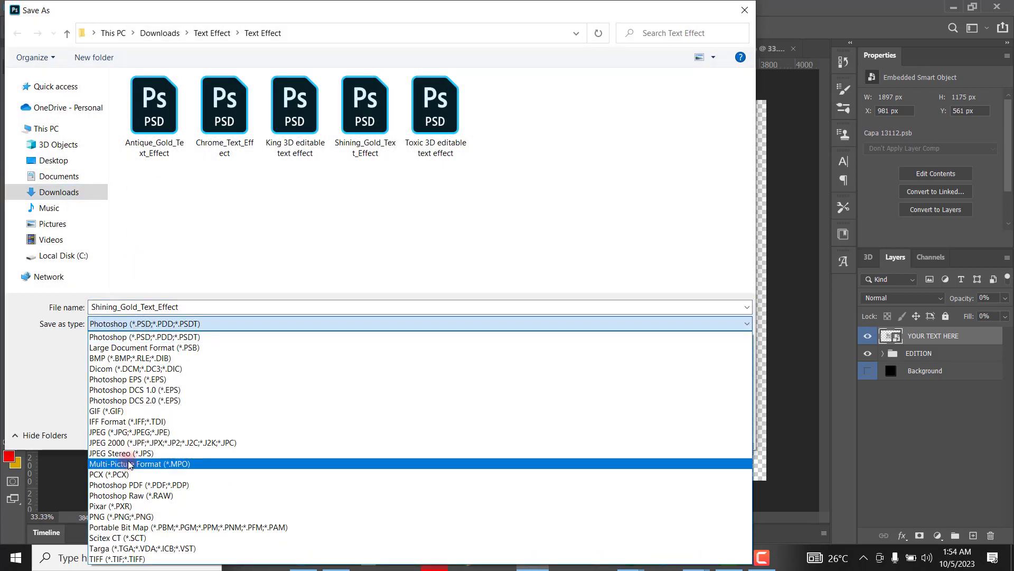
click(128, 517)
double_click(201, 305)
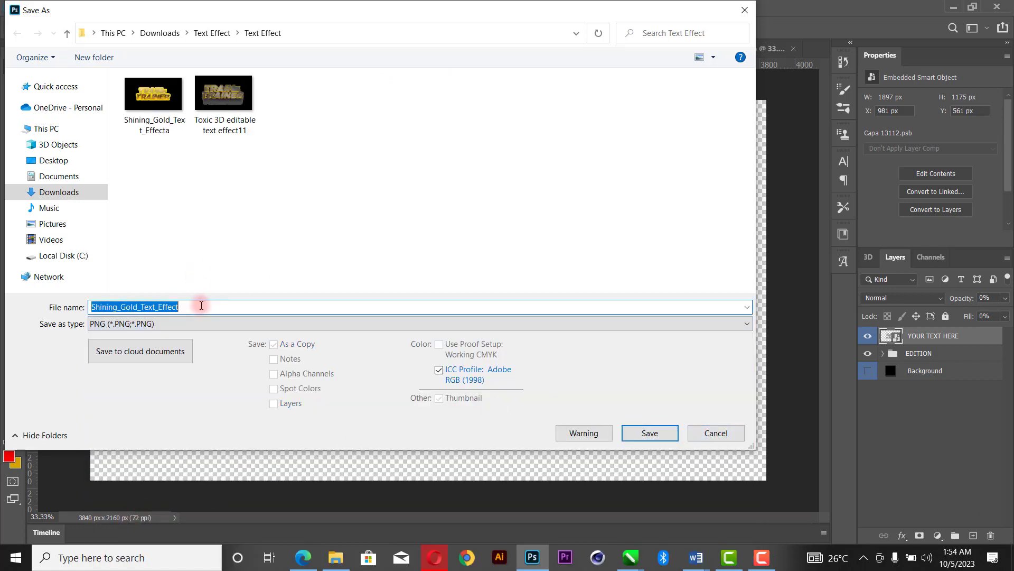
click(201, 305)
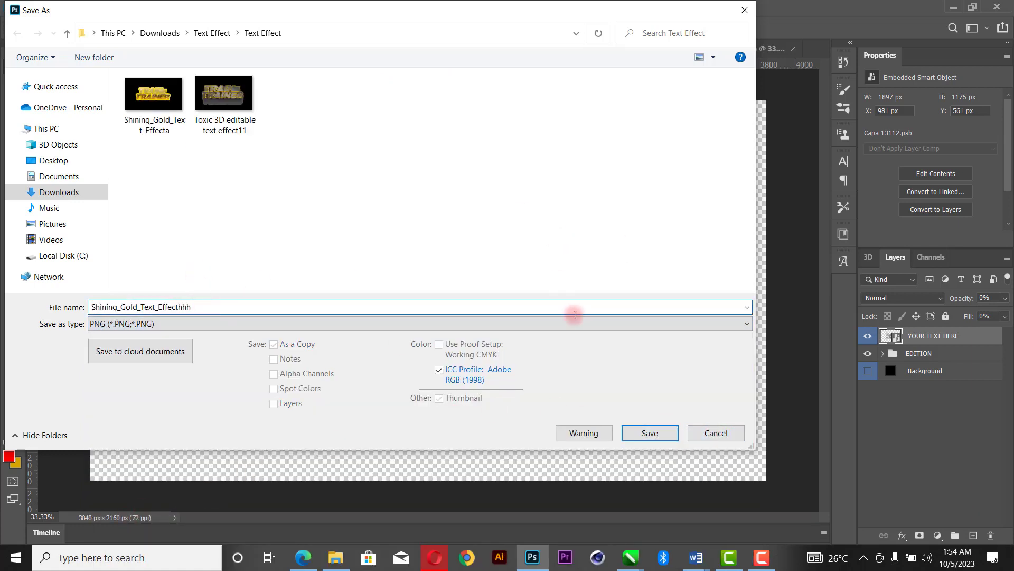
click(645, 431)
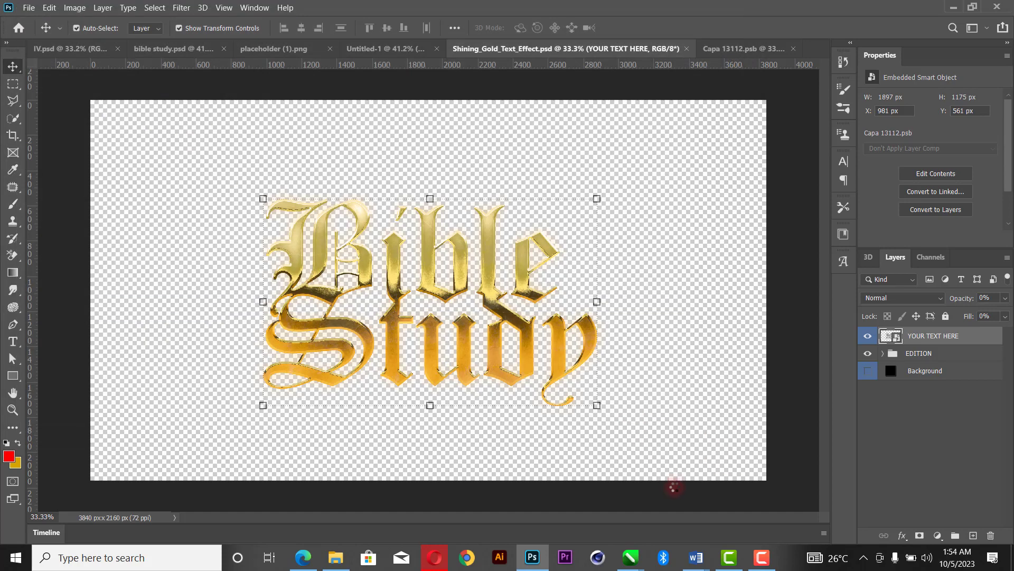
click(463, 115)
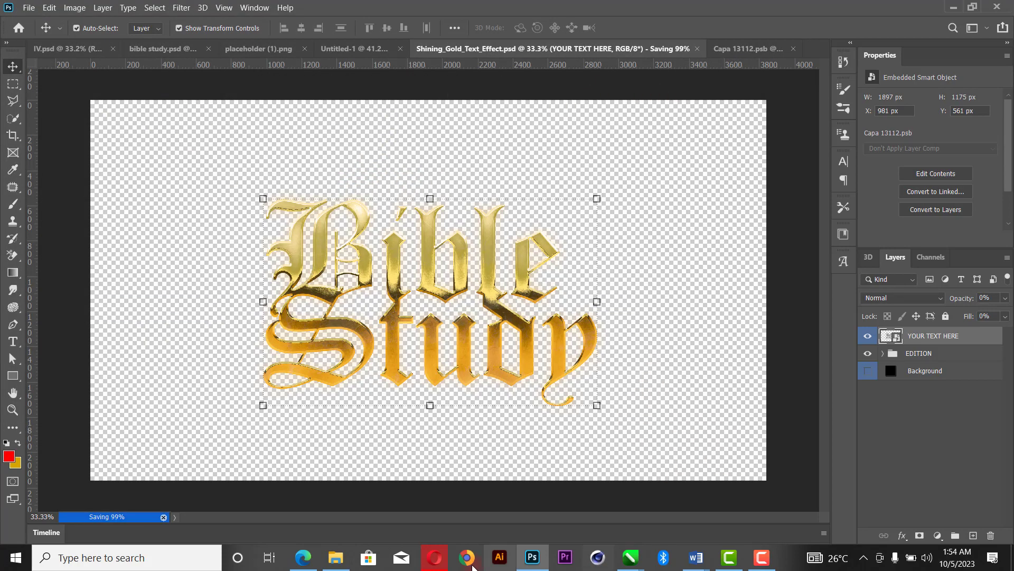
- Check the exported Shining_Gold_Text_Effecthhh image in File Explorer's Text Effect folder, and return to Photoshop
click(337, 557)
scroll(661, 383, down, 1)
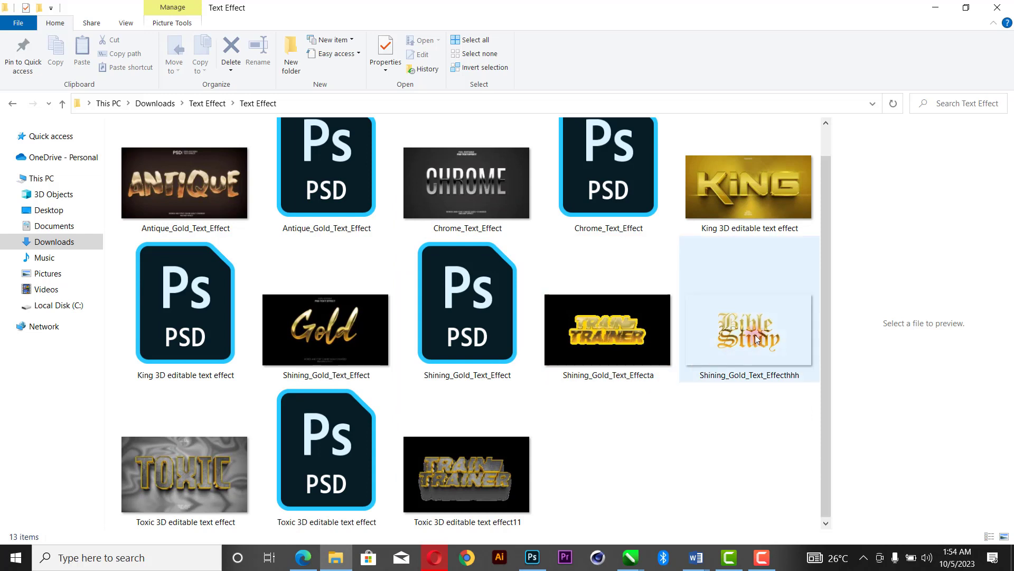
click(772, 340)
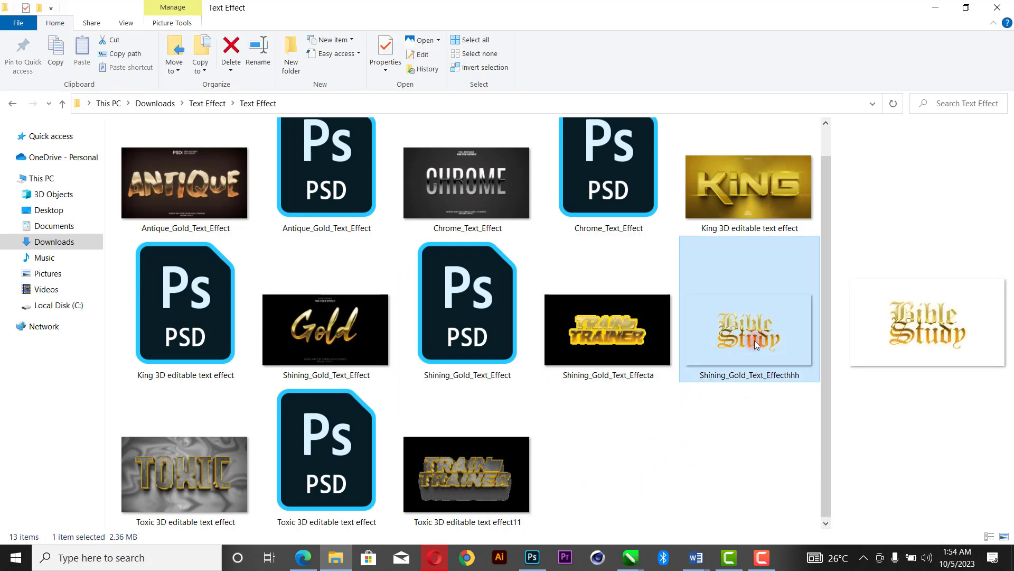
click(533, 557)
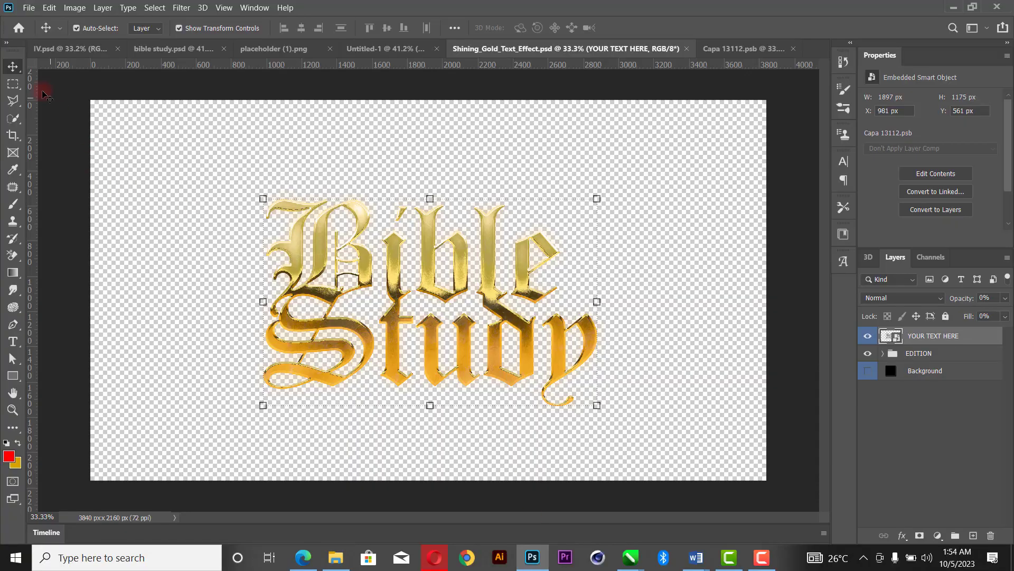
- Place the Shining_Gold_Text_Effecthhh PNG as an embedded object in Shining_Gold_Text_Effect.psd and commit the placement
click(29, 7)
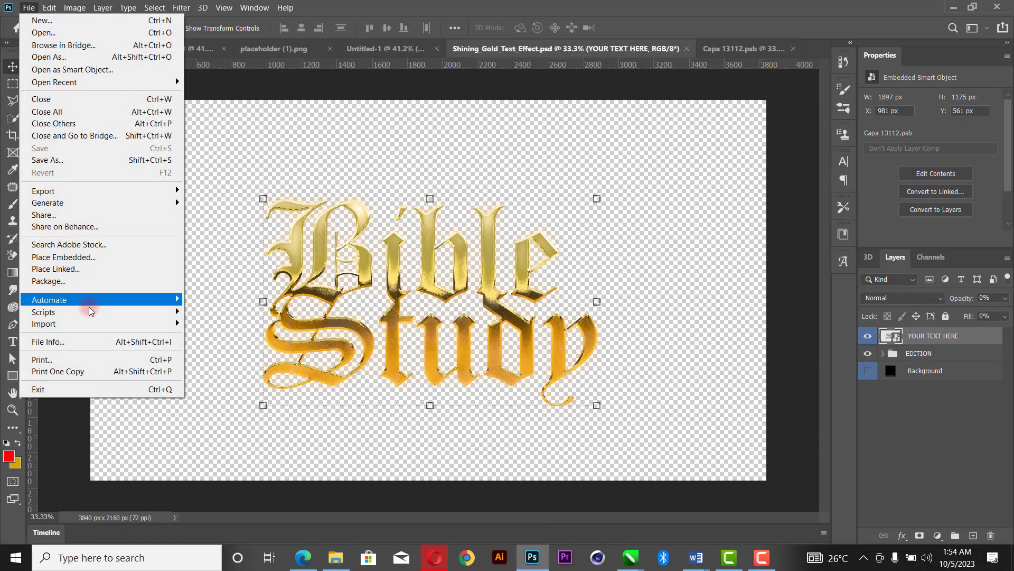
click(94, 263)
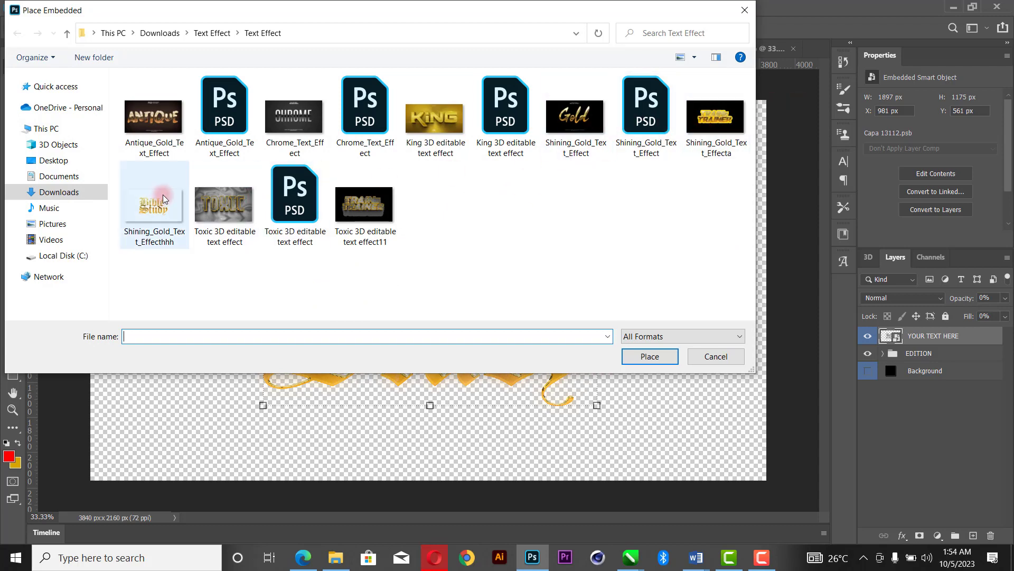
click(154, 207)
click(651, 356)
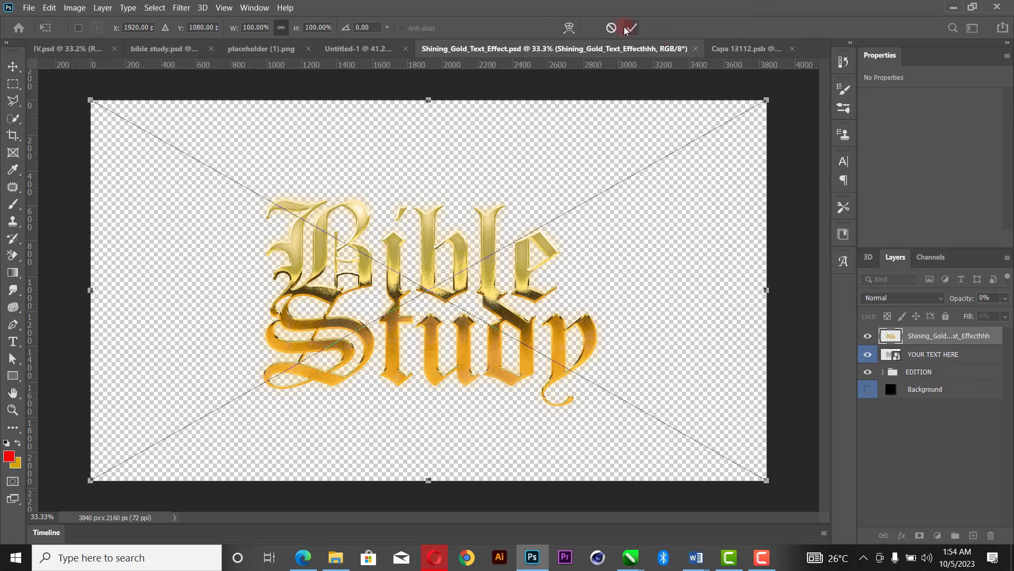
click(628, 29)
- Bring the Shining_Gold_Text_Effecthhh title into the Untitled-1 flyer, scaled to about 9.54% and positioned between the church name and the book
drag(525, 267, 704, 288)
click(719, 301)
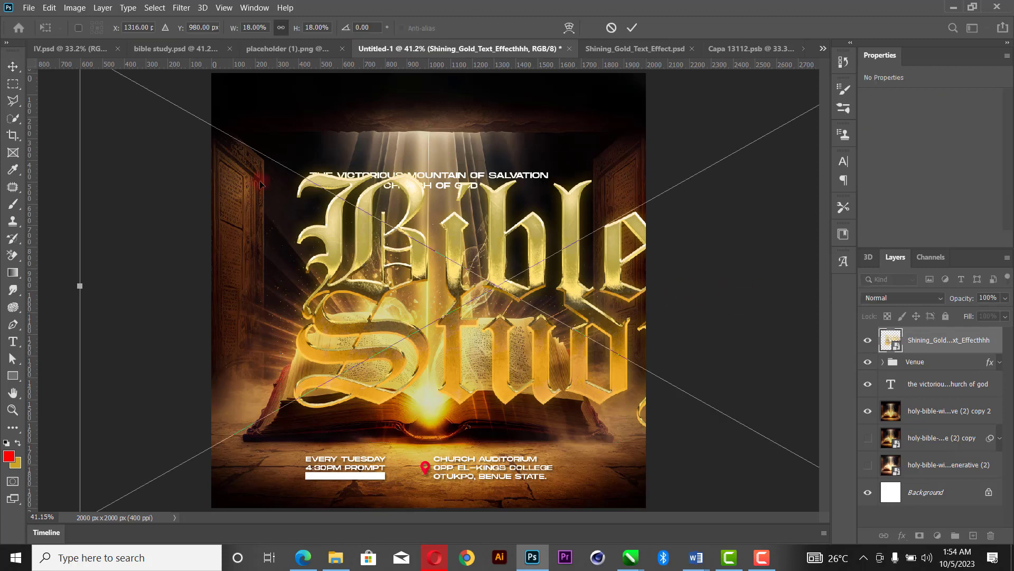
drag(79, 286, 490, 289)
drag(617, 296, 349, 306)
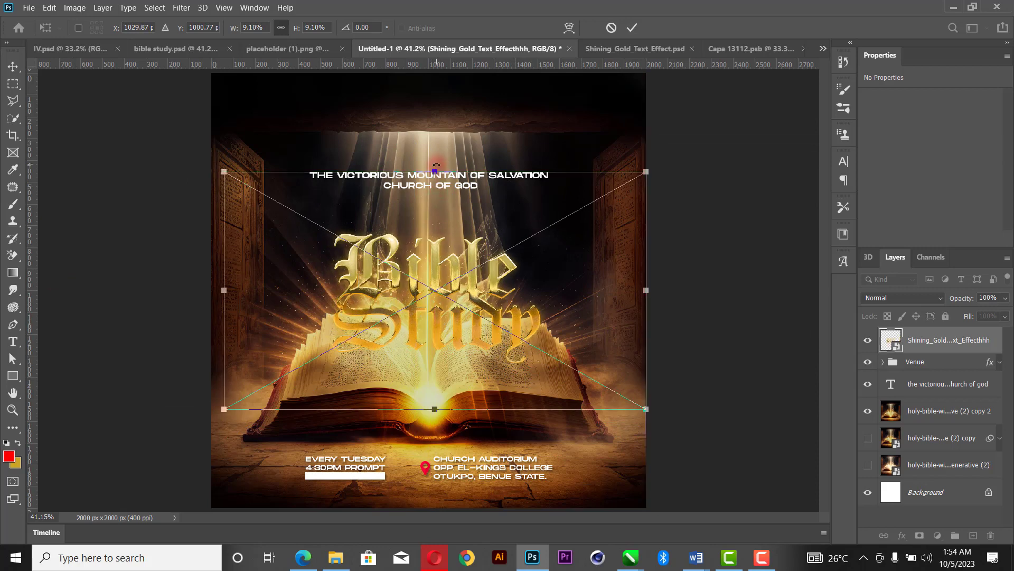
drag(435, 164, 436, 154)
drag(448, 252, 443, 259)
click(628, 31)
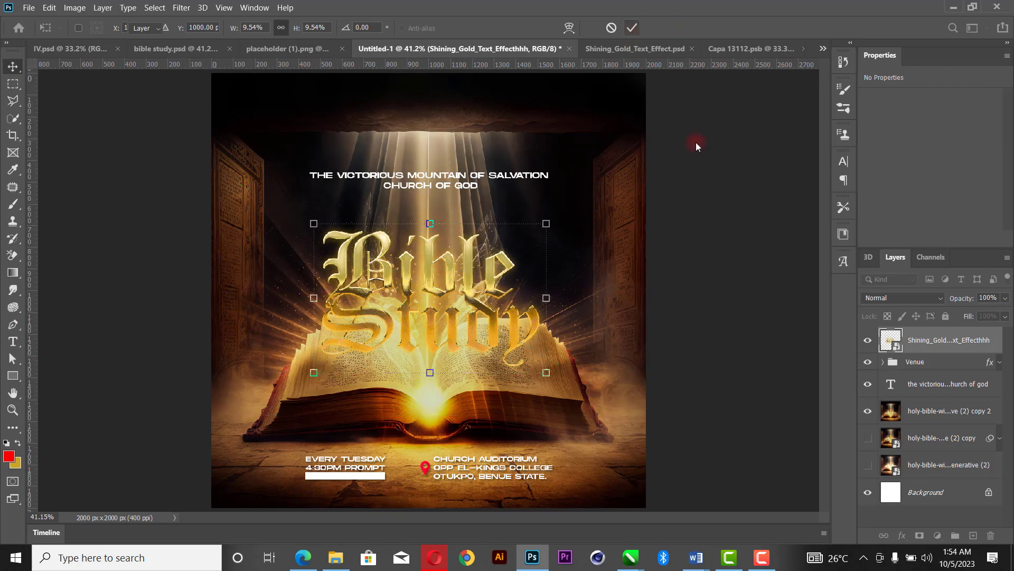
click(720, 120)
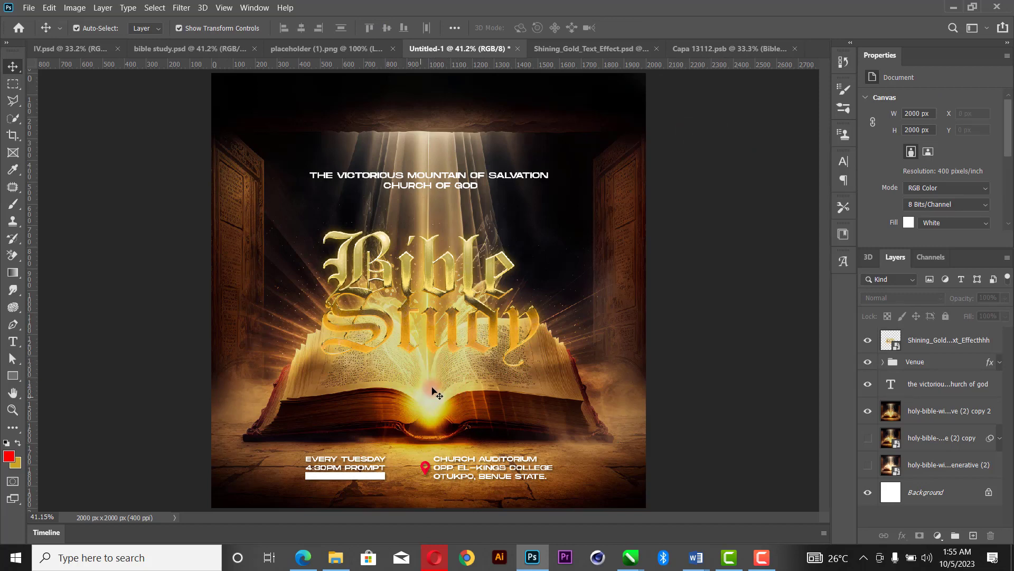
drag(434, 327, 434, 322)
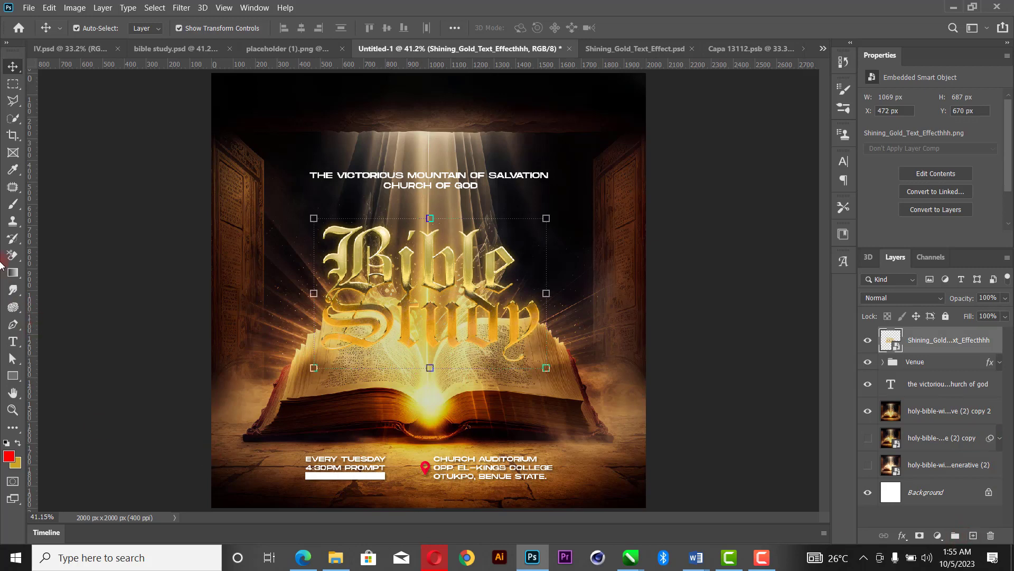
- Choose the Gradient tool and set the foreground colour to dark brown 2b0801, sampled from the book's edge
click(15, 273)
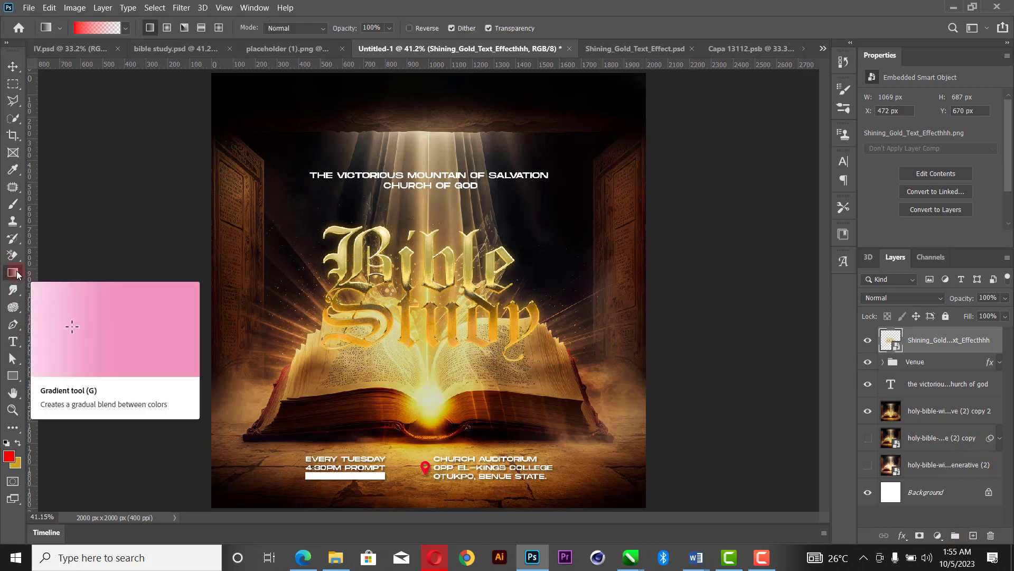
right_click(10, 272)
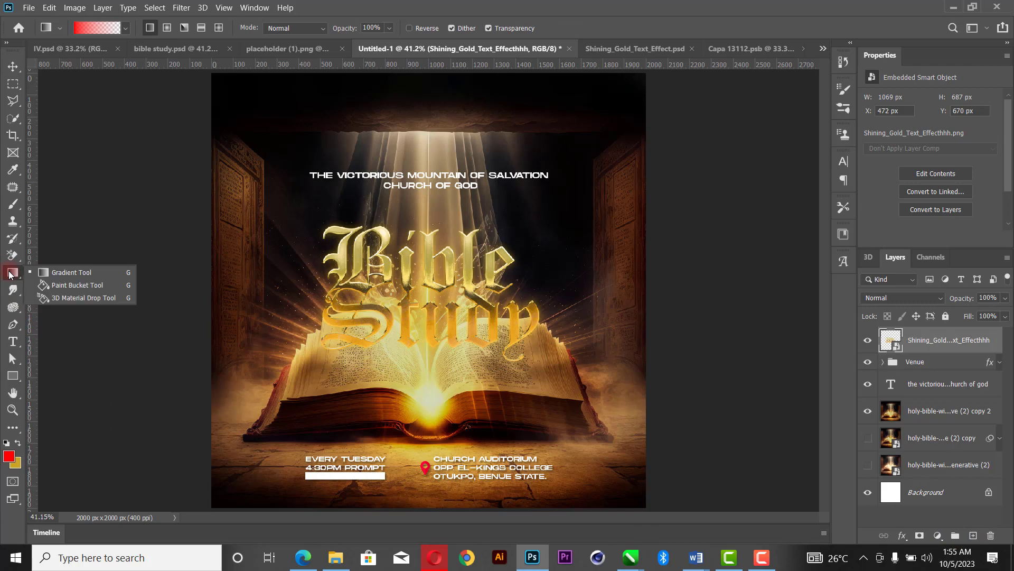
click(71, 273)
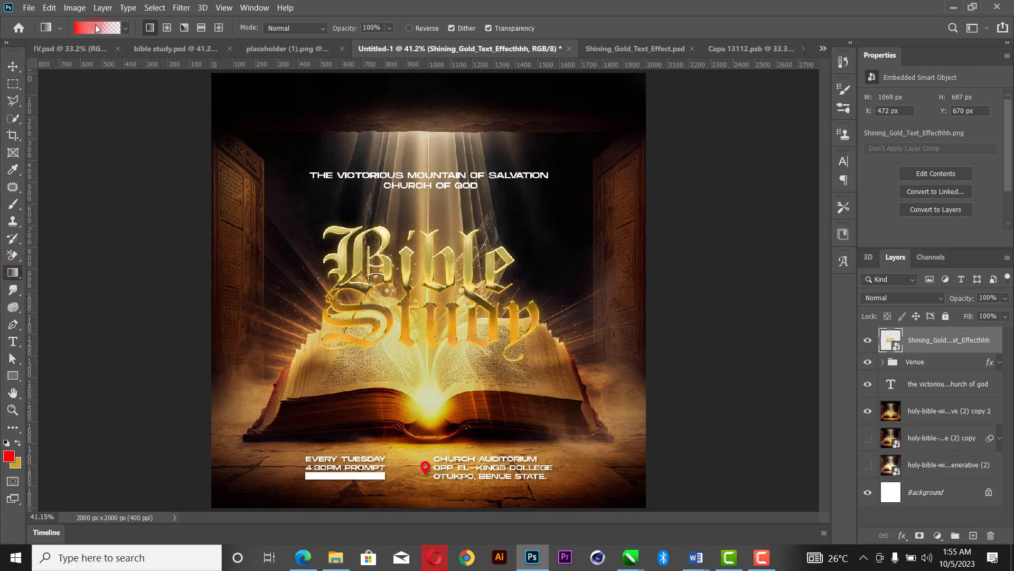
click(94, 29)
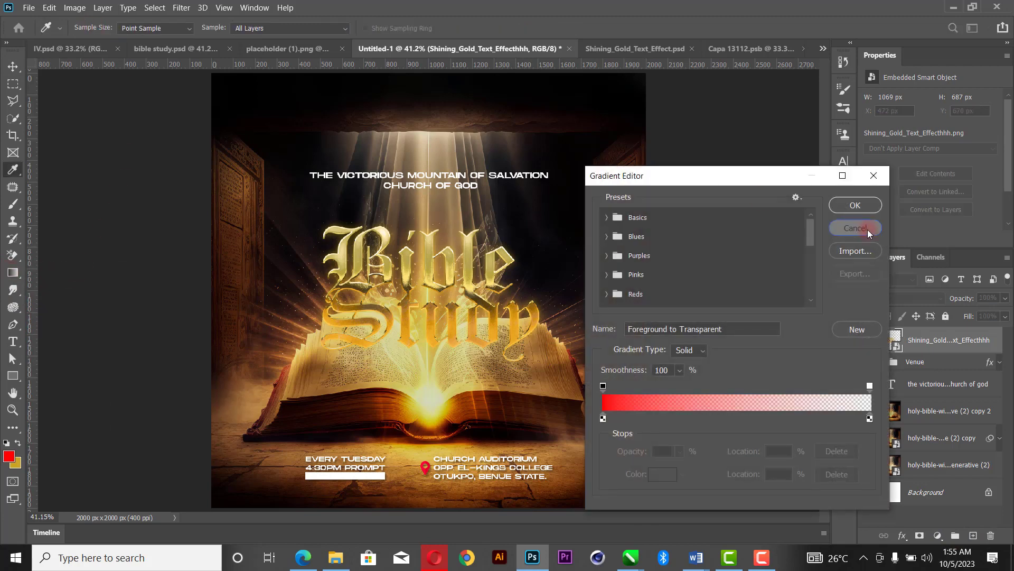
click(854, 231)
click(10, 457)
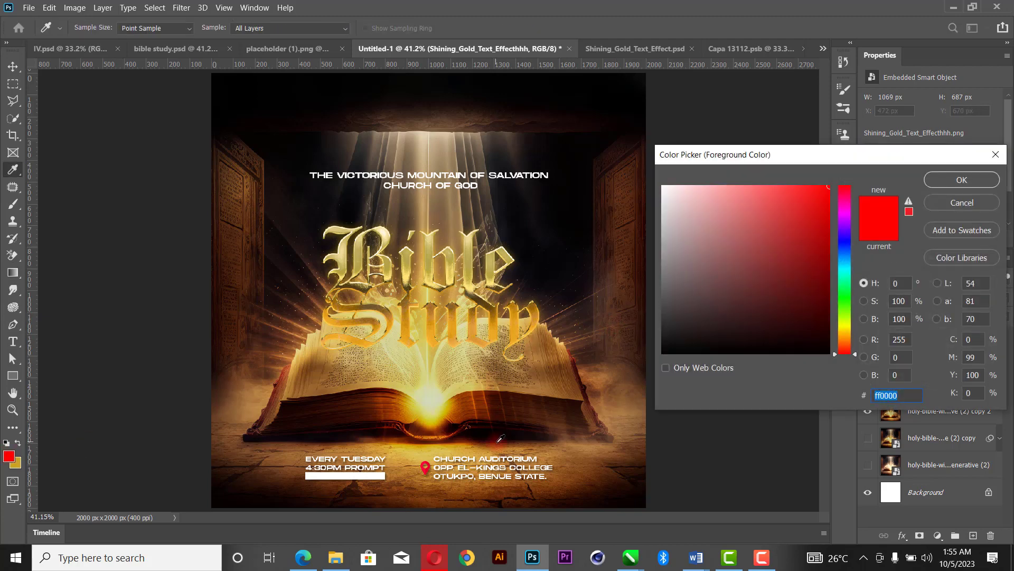
click(502, 392)
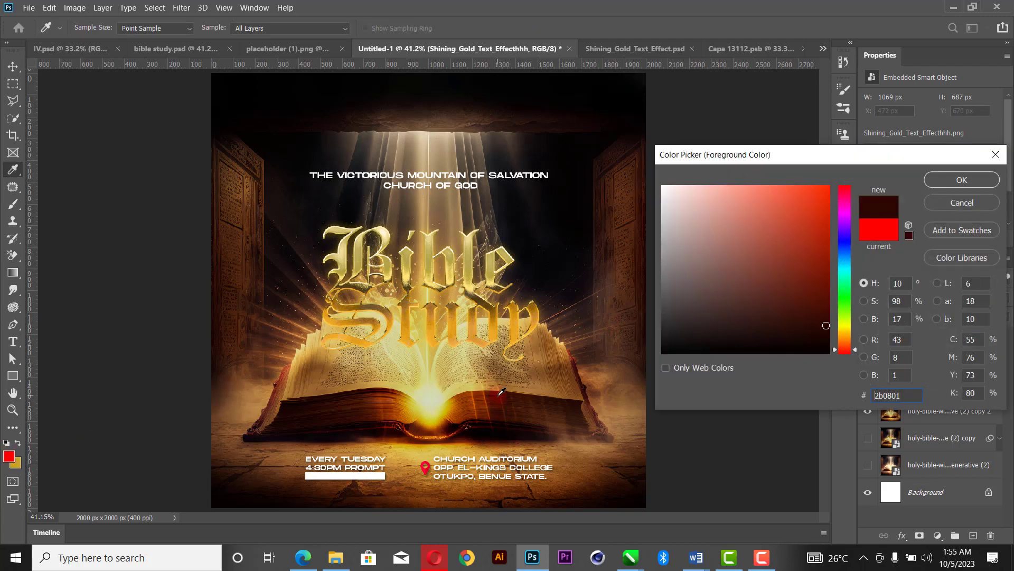
click(972, 180)
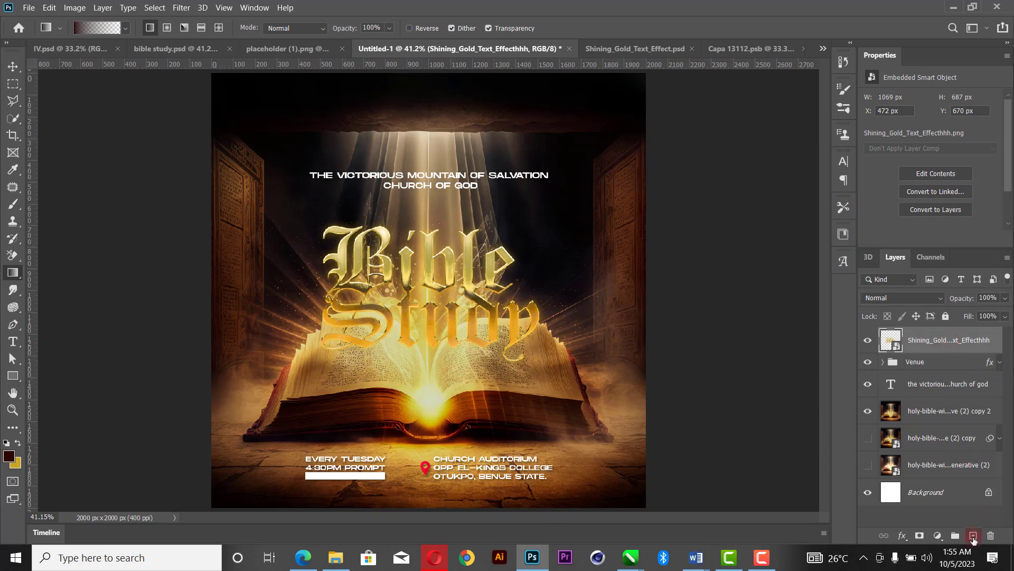
- Add a new layer above the gold title and draw dark-brown-to-transparent gradients upward from the bottom of the book
click(974, 536)
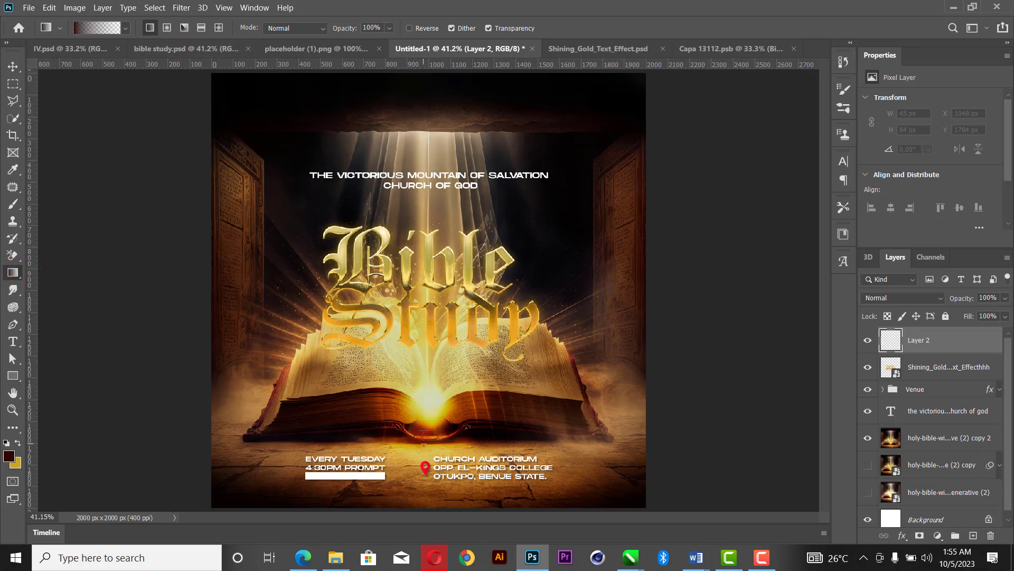
drag(424, 441, 434, 263)
drag(438, 195, 429, 176)
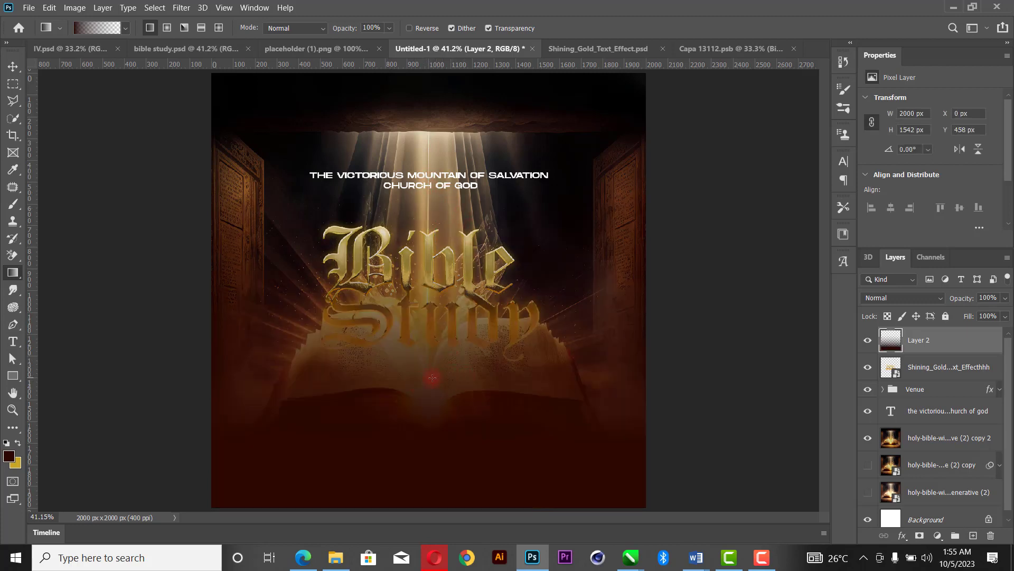
drag(418, 429, 421, 153)
click(13, 68)
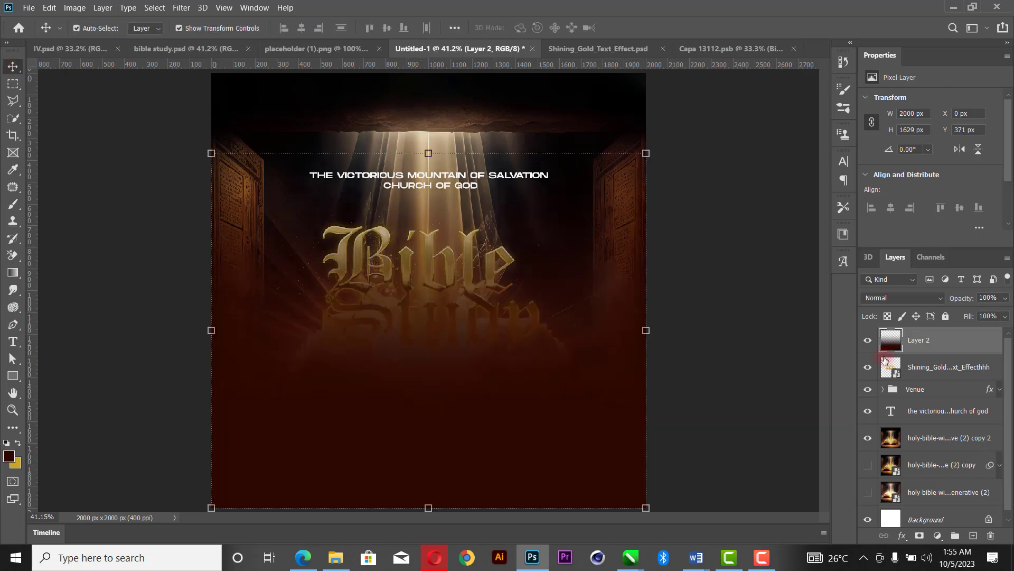
- Clip the gradient layer to the gold Bible Study title and set its blend mode to Soft Light
right_click(952, 342)
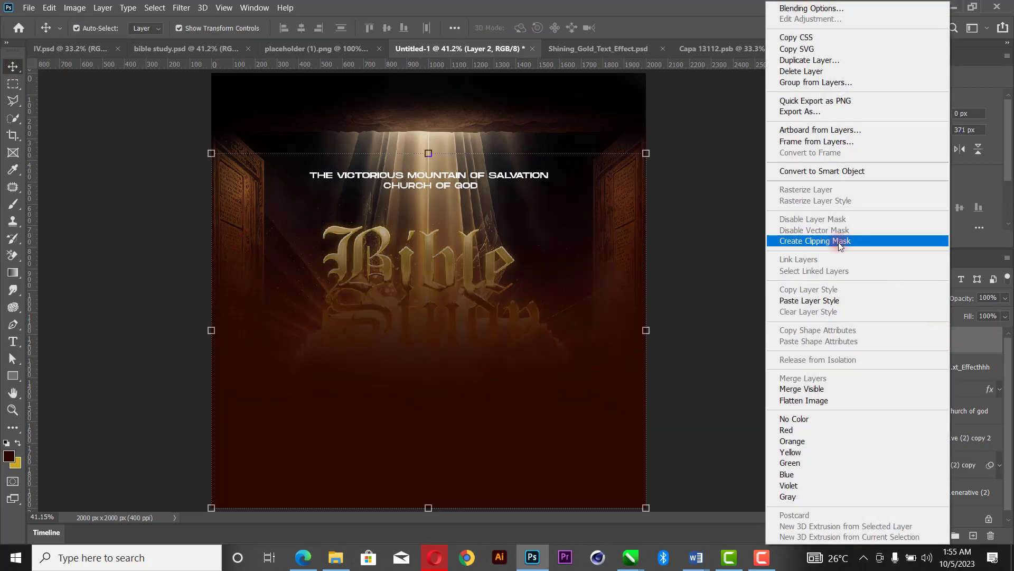
click(839, 242)
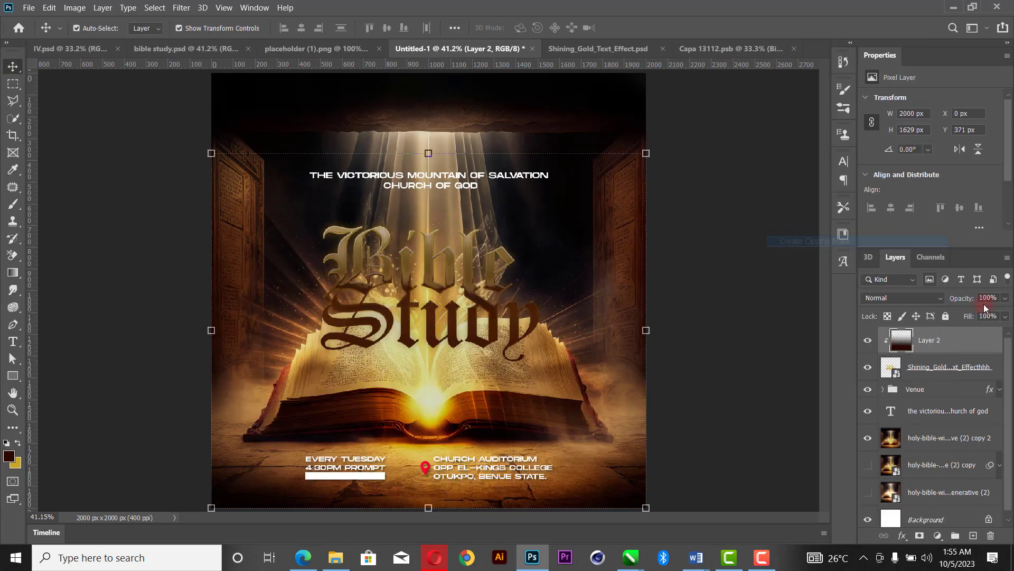
click(928, 299)
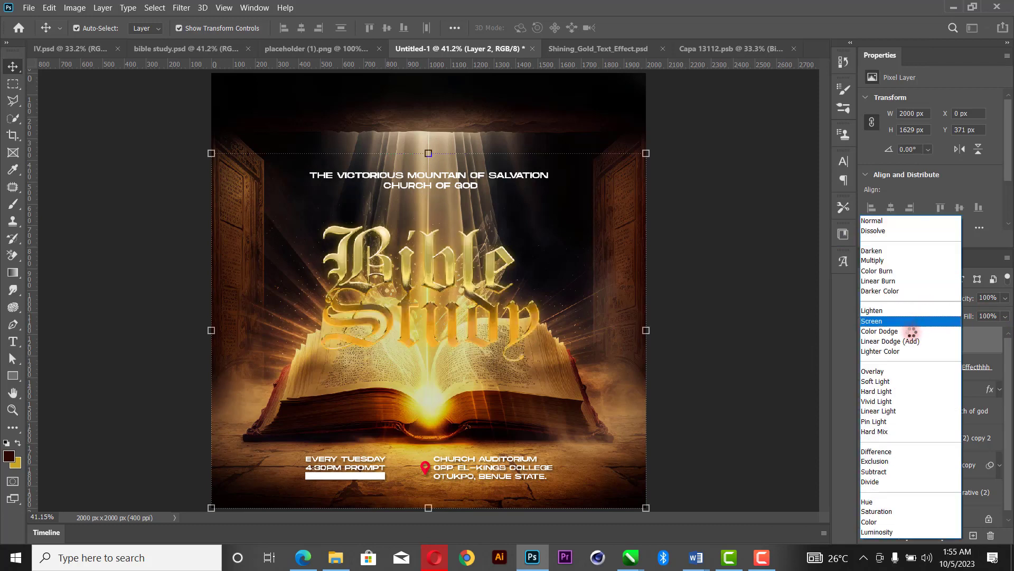
click(889, 381)
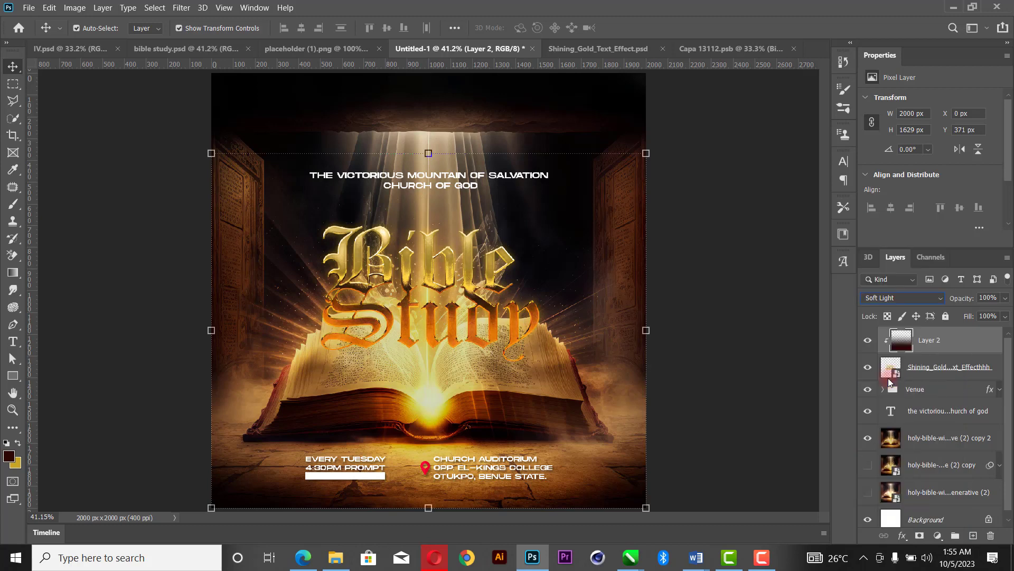
click(759, 311)
- Group the gold title with its clipped gradient layer and name the group Bible
click(966, 373)
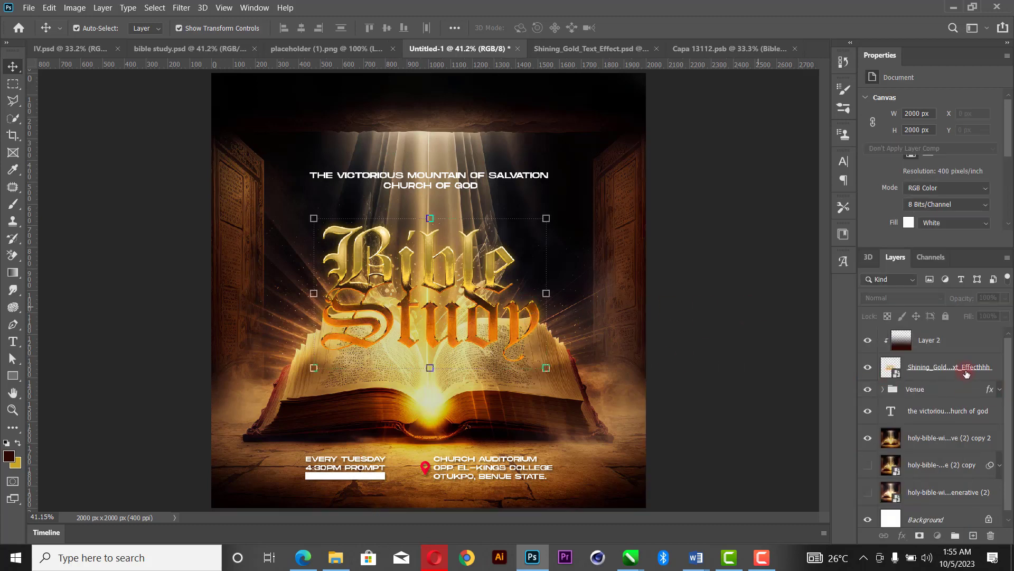
click(974, 339)
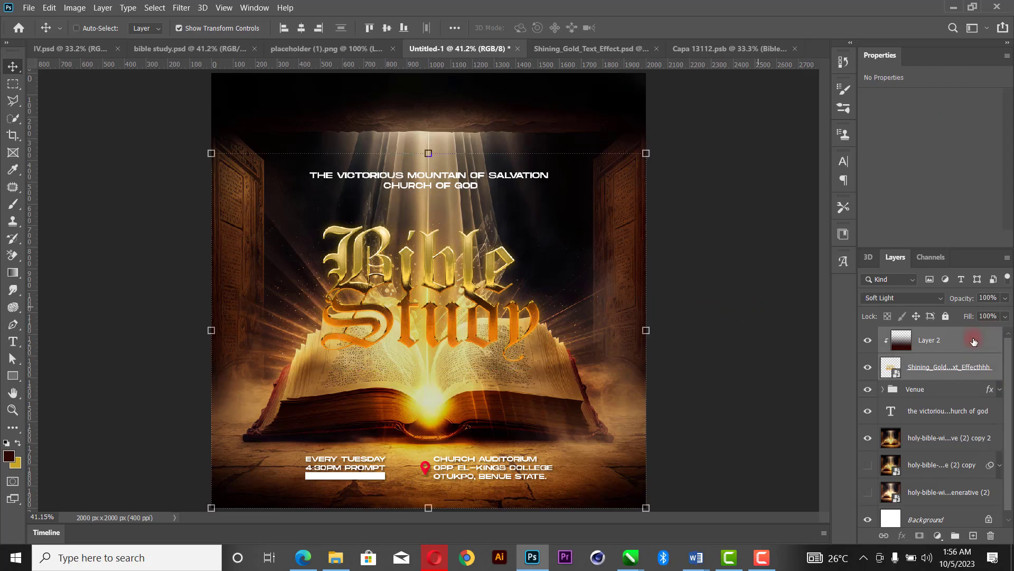
key(ctrl+g)
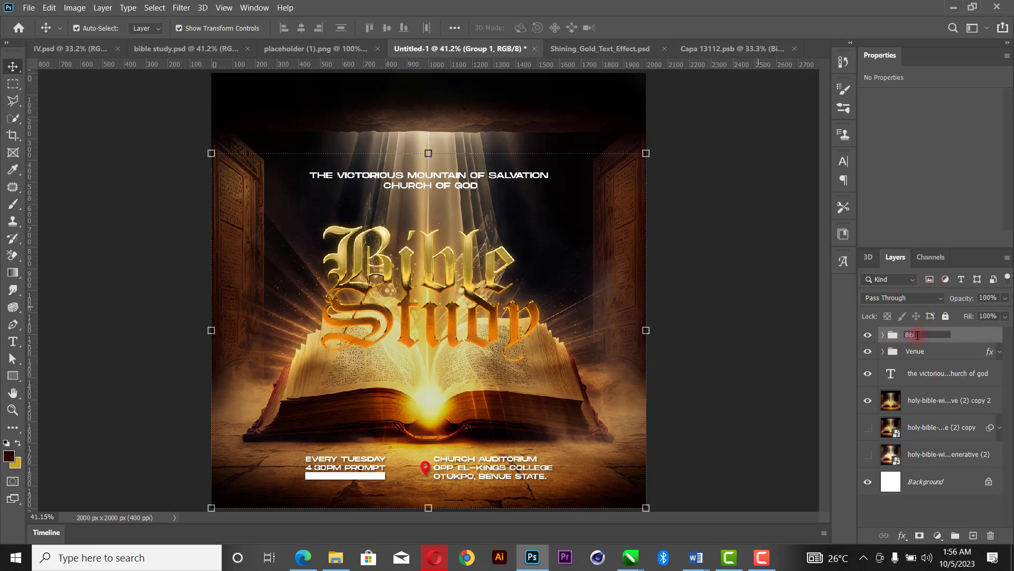
key(Return)
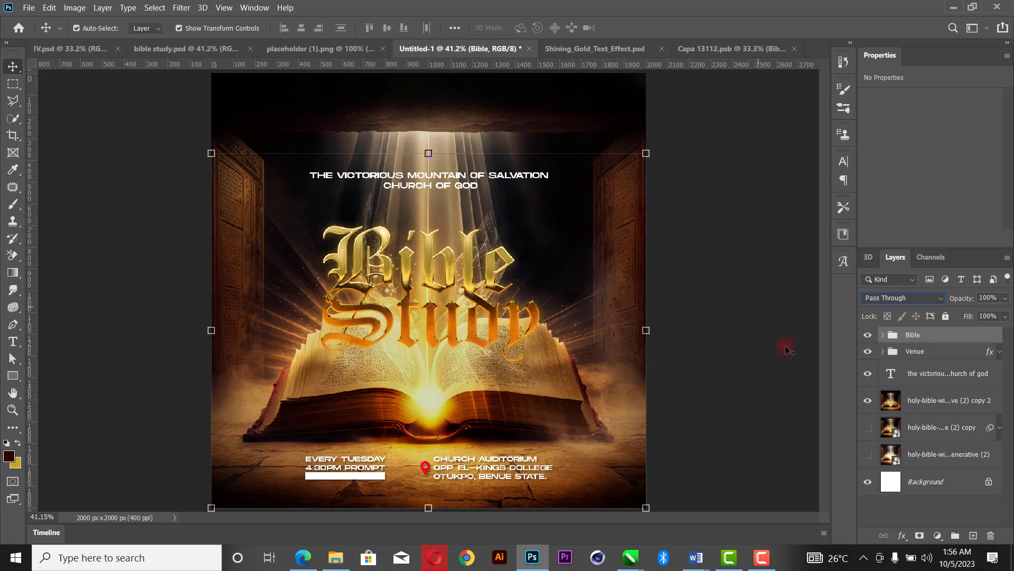
click(668, 292)
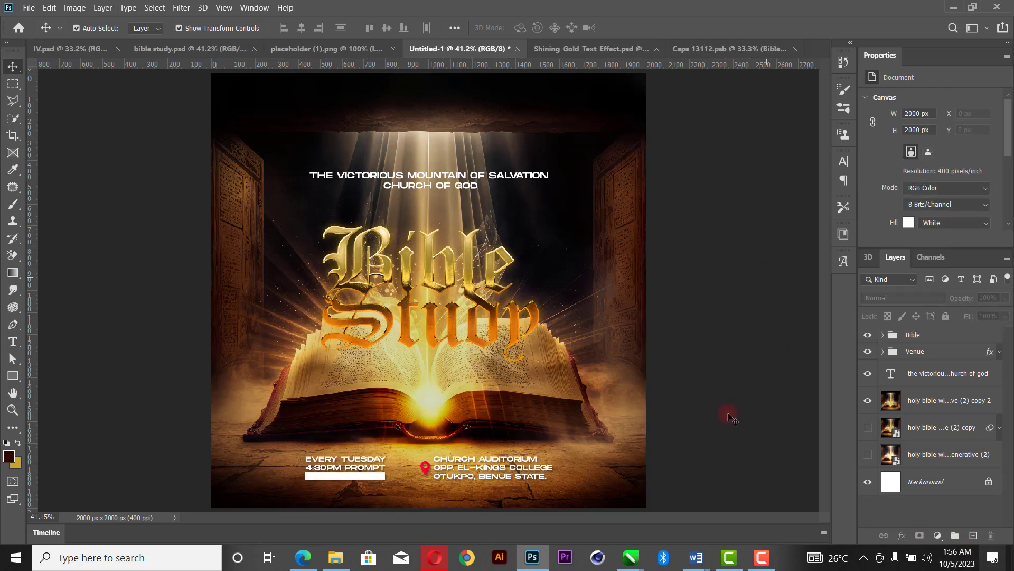
- Locate the CHURCH LOGO PNG file on the Windows desktop and return to Photoshop
key(super+d)
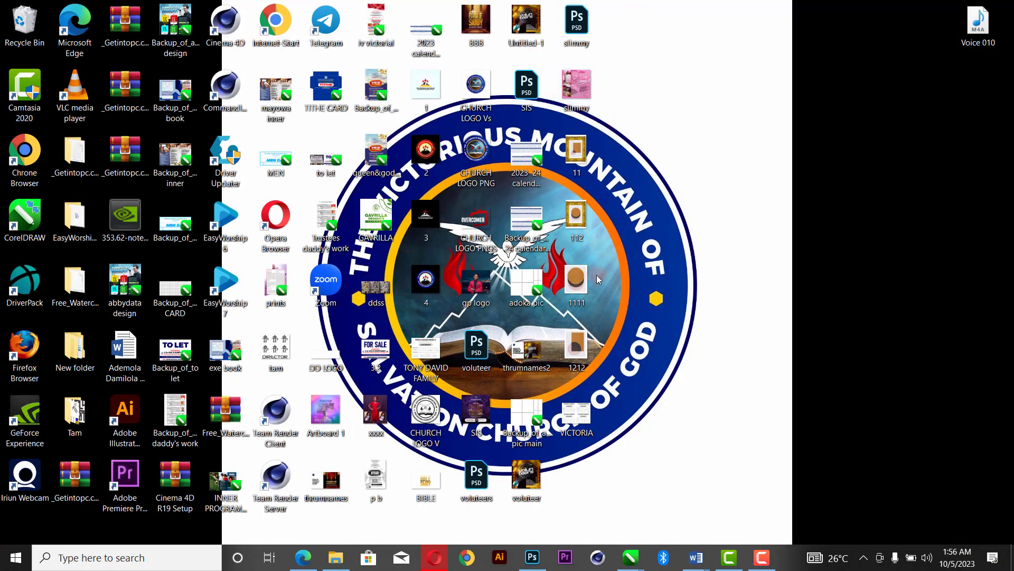
click(476, 156)
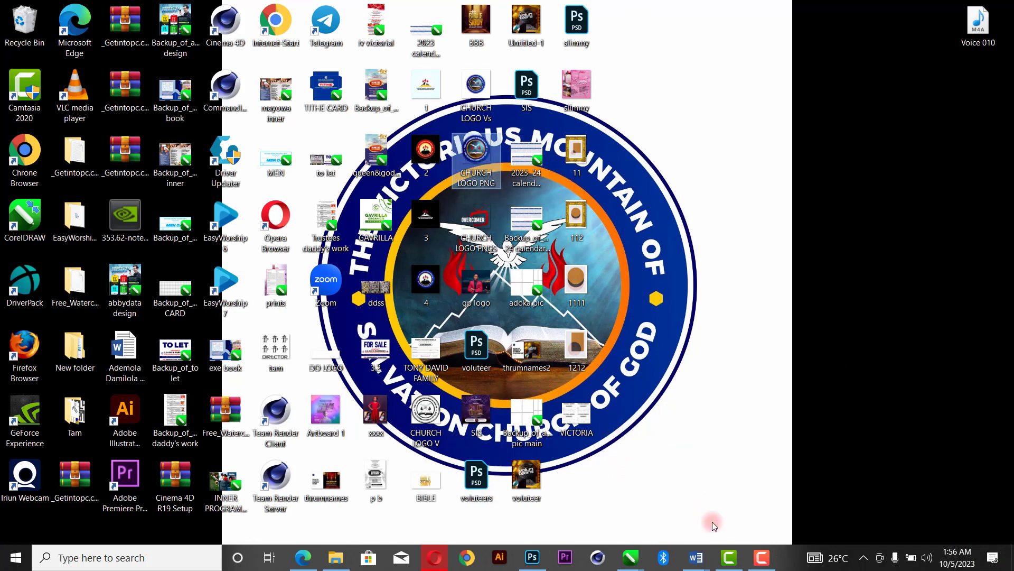
click(546, 566)
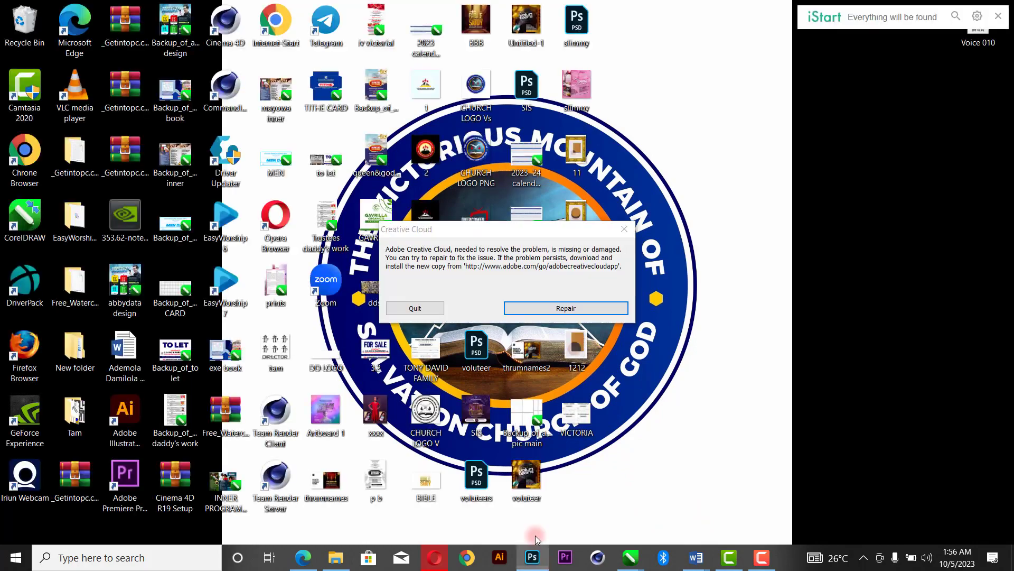
- Place CHURCH LOGO PNG from the Desktop folder as an embedded object in the flyer
click(29, 7)
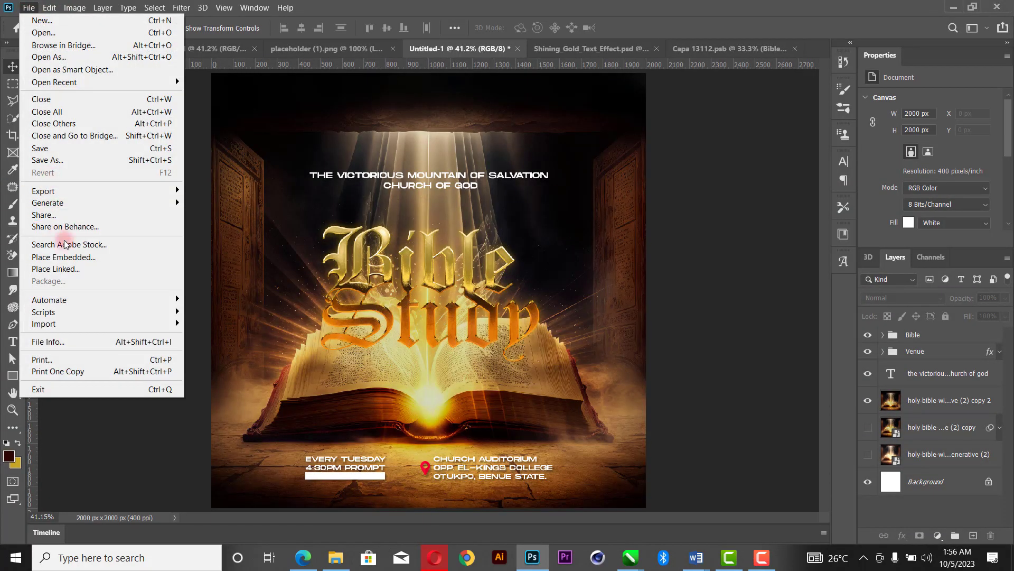
click(67, 257)
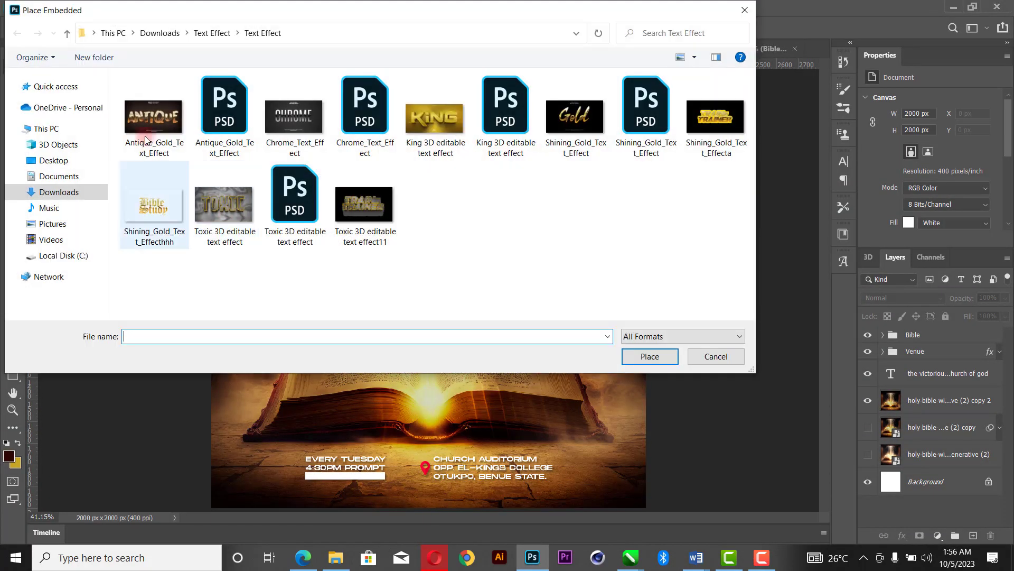
click(53, 160)
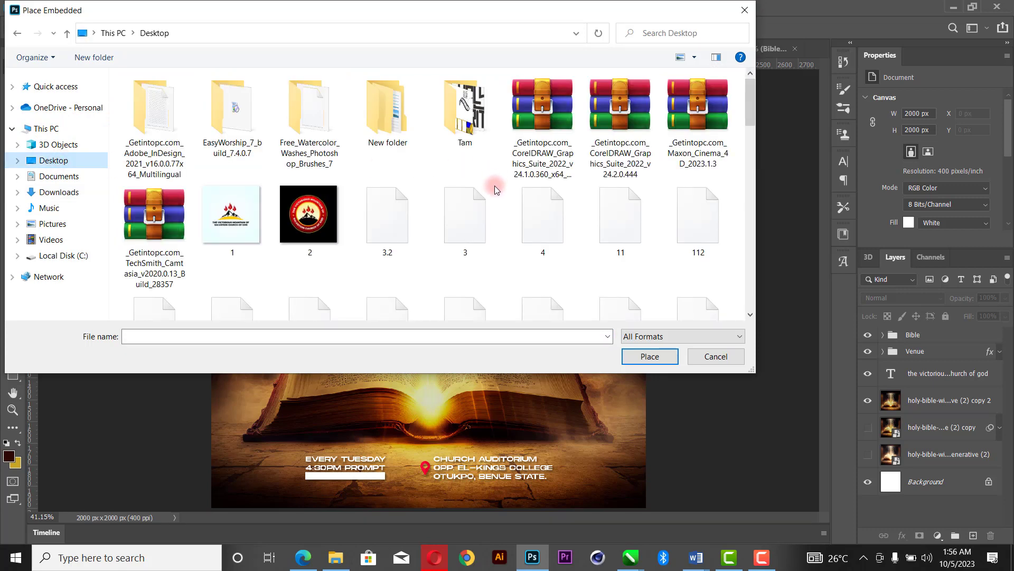
scroll(496, 191, down, 3)
scroll(580, 260, down, 3)
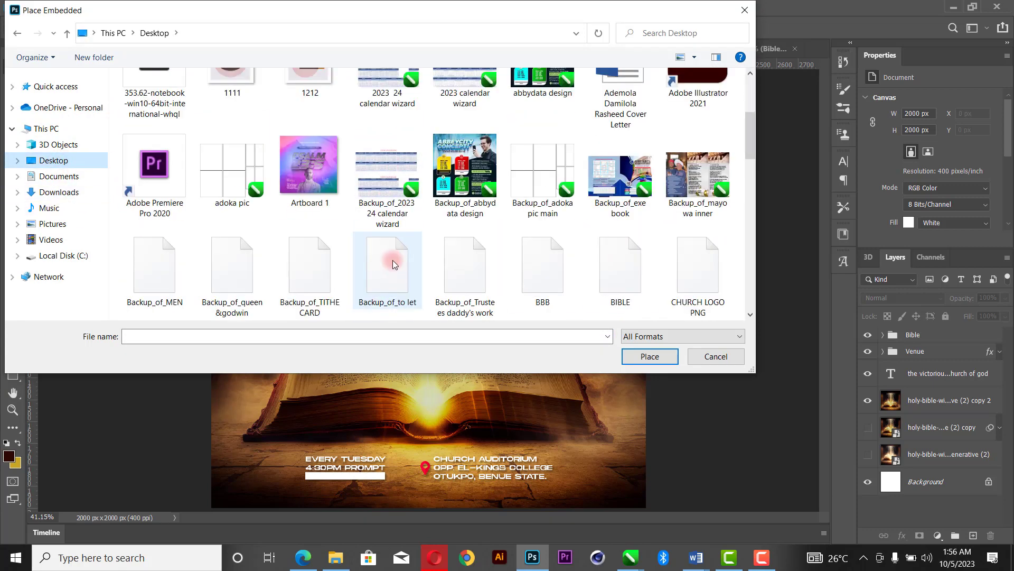
click(695, 184)
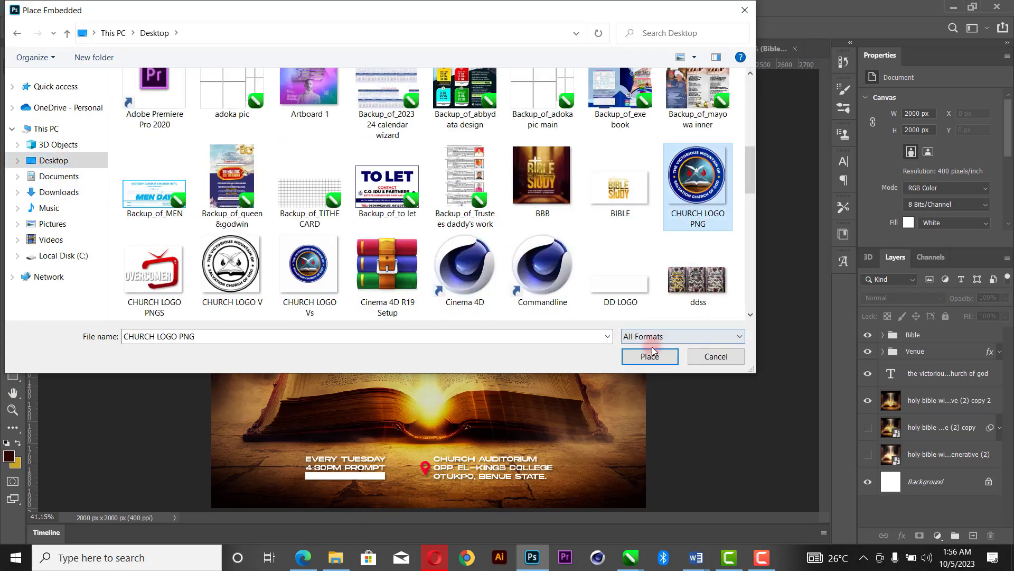
click(649, 356)
- Scale the church logo to about 9.53%, position it above the church name, commit the placement and select its layer
drag(646, 288, 251, 234)
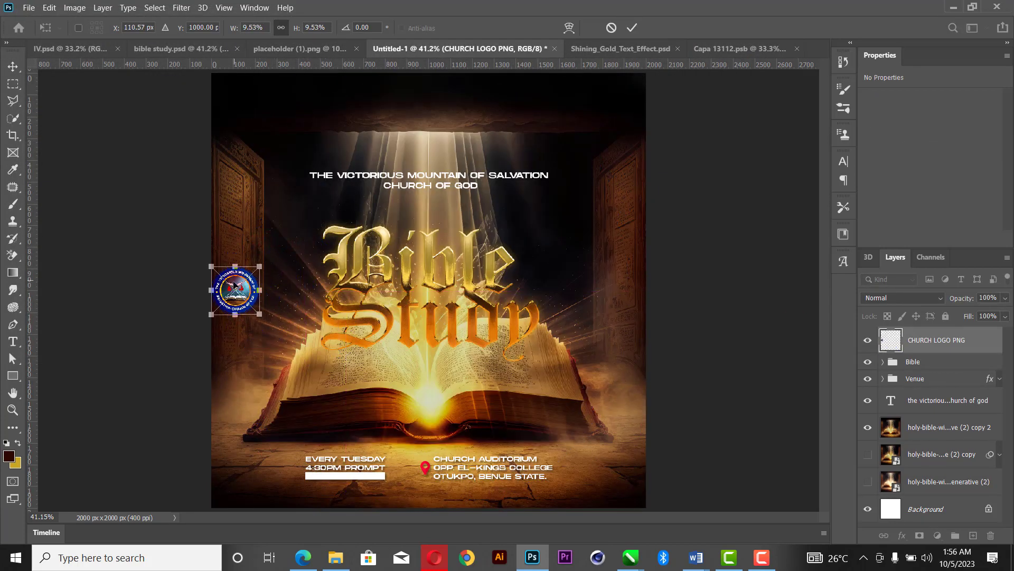
drag(235, 285, 420, 111)
click(633, 28)
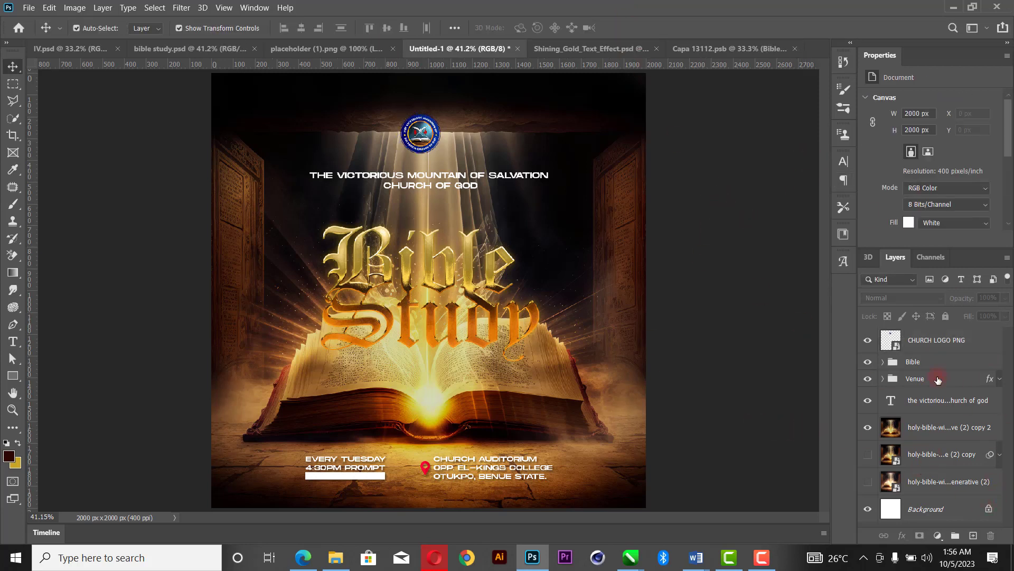
click(947, 347)
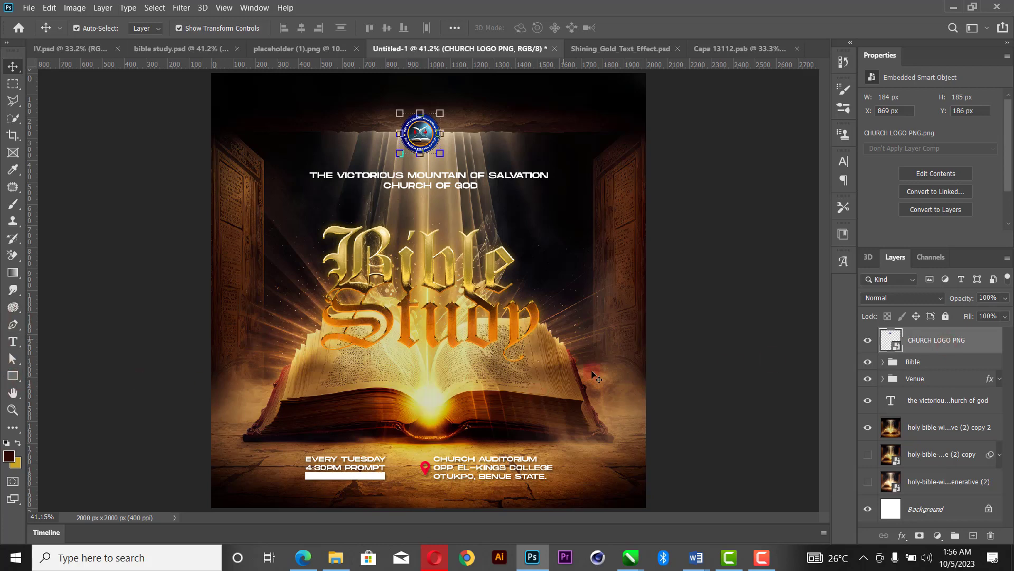
- Add a new layer and paint a soft glow over the book's centre with a 900 px brush, using gold sampled from the book's light
click(973, 536)
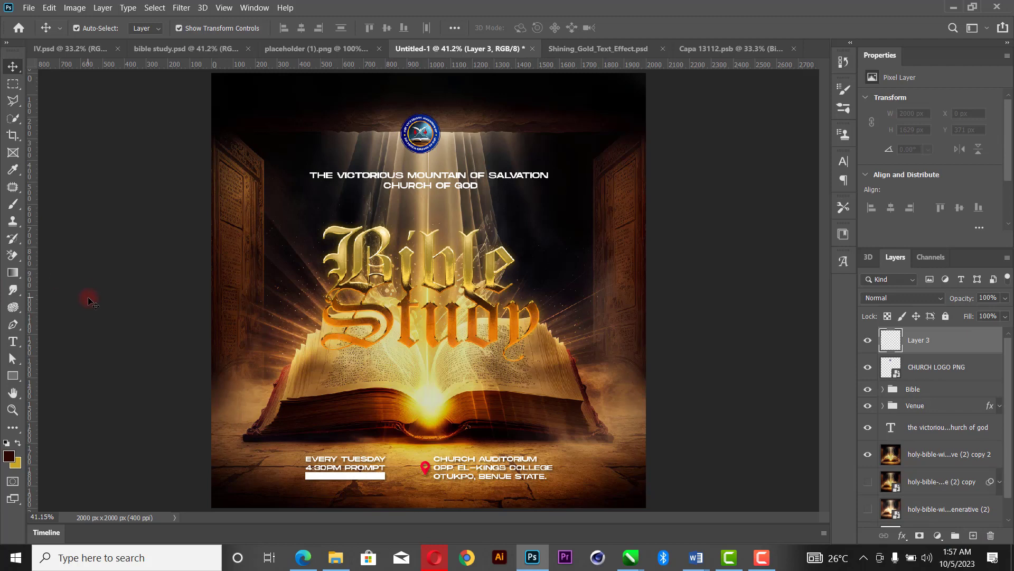
key(b)
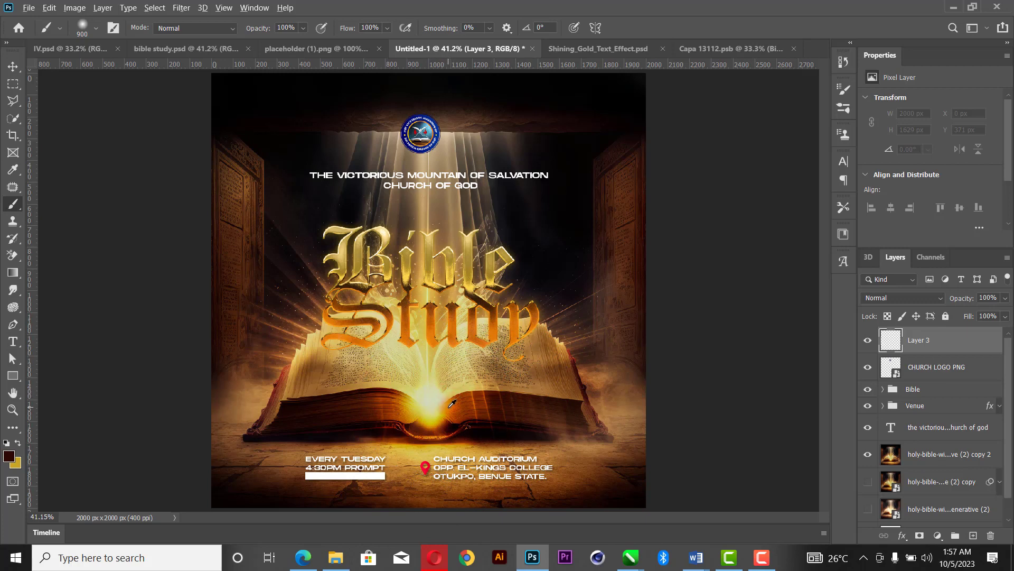
alt+click(452, 405)
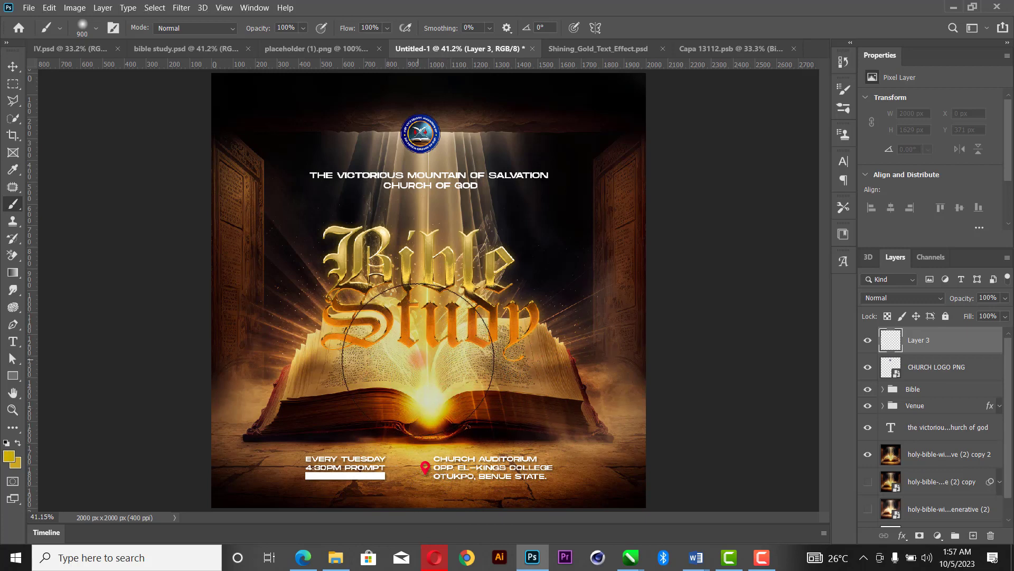
click(425, 362)
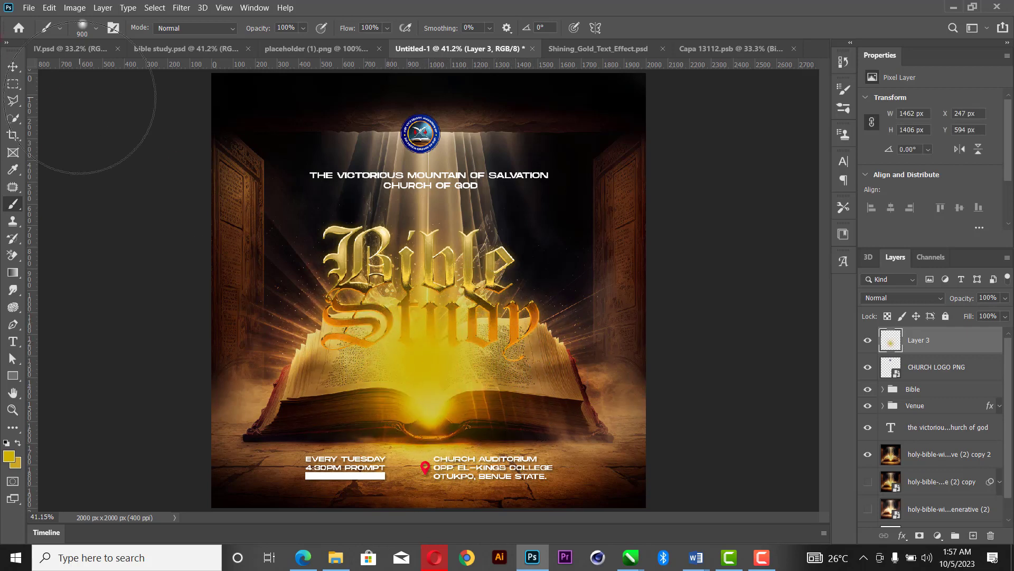
- Set the gold glow layer's blend mode to Soft Light and compare the flyer with and without it
click(13, 66)
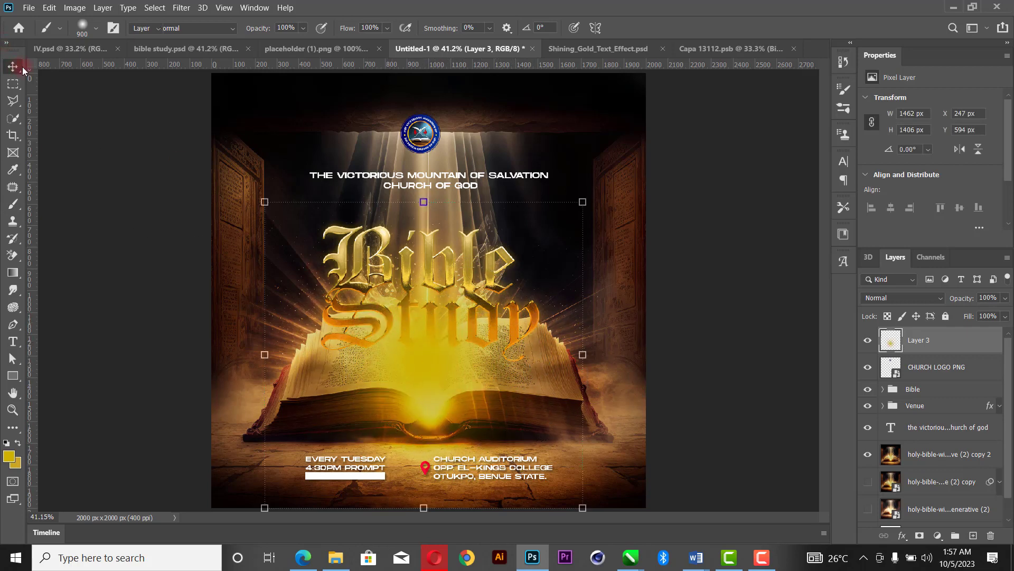
click(934, 298)
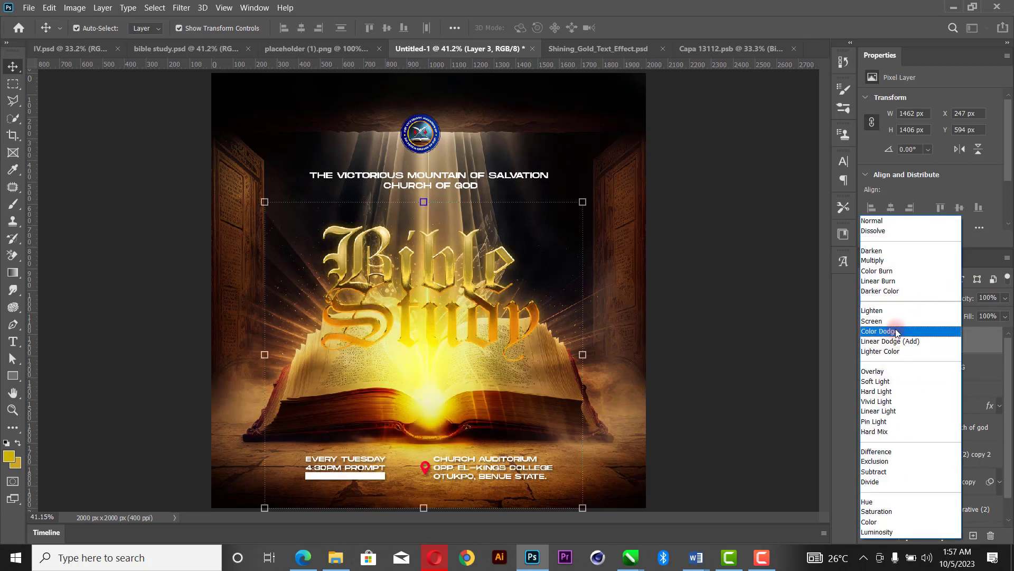
click(907, 384)
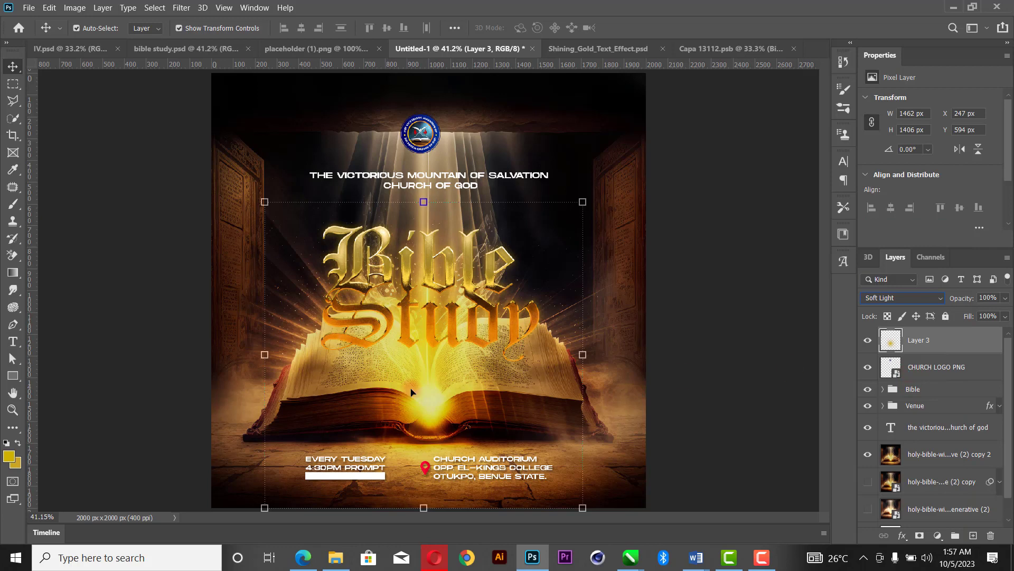
click(867, 340)
click(864, 340)
click(864, 341)
click(864, 340)
- Stamp all visible layers into a new top layer and open it in an enlarged Camera Raw Filter window
key(ctrl+shift+alt+e)
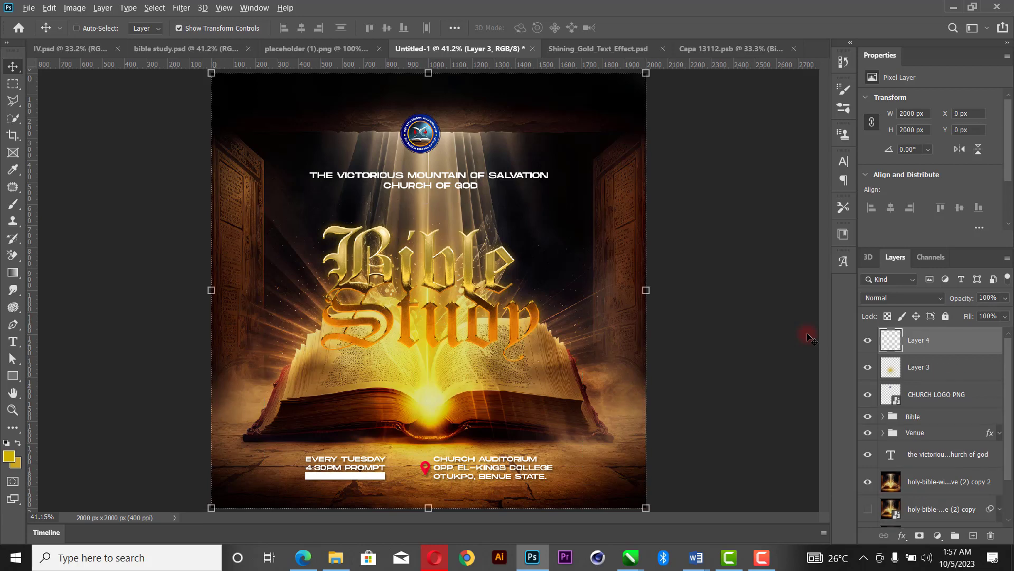
click(181, 7)
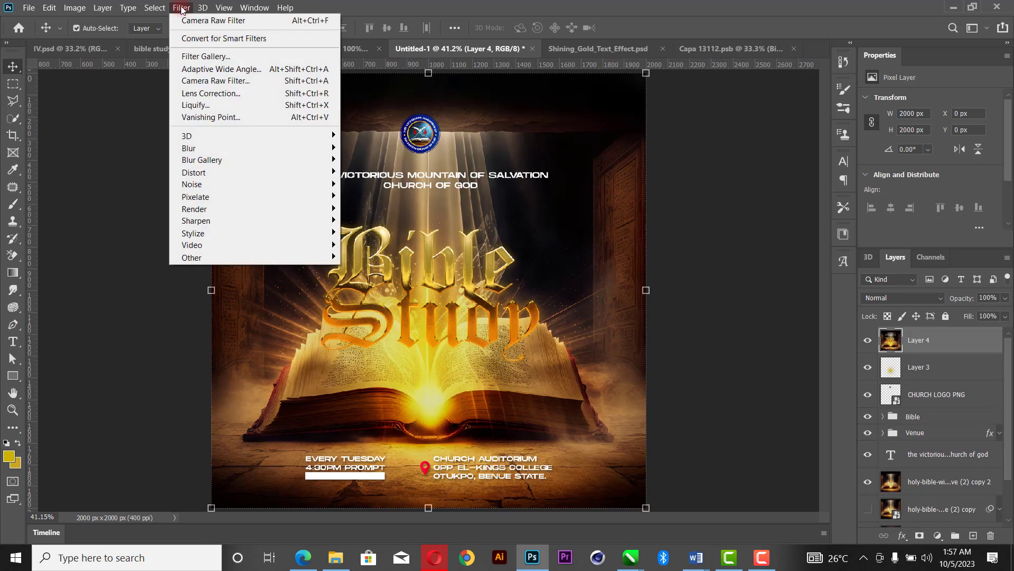
click(215, 81)
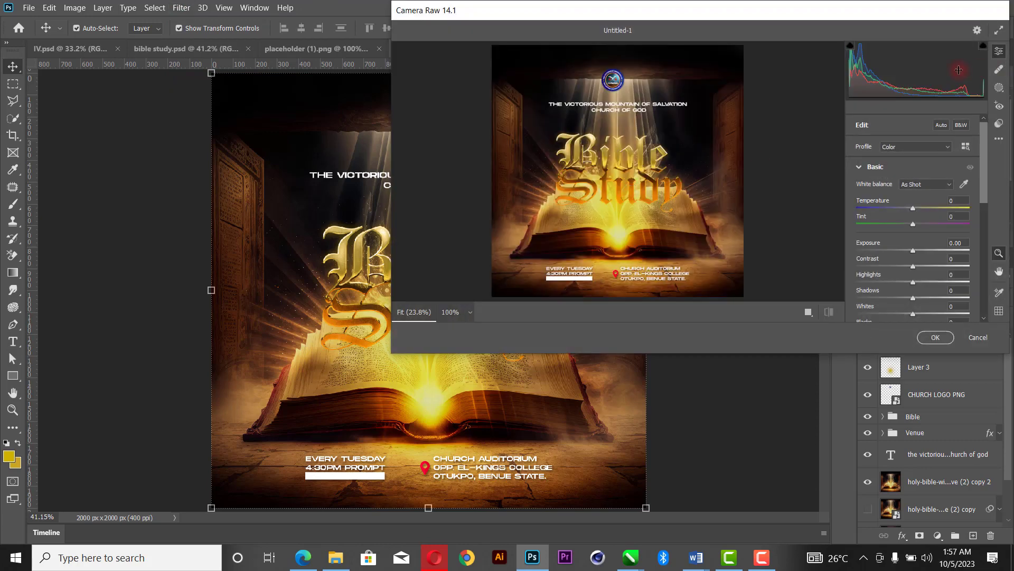
drag(392, 353, 99, 498)
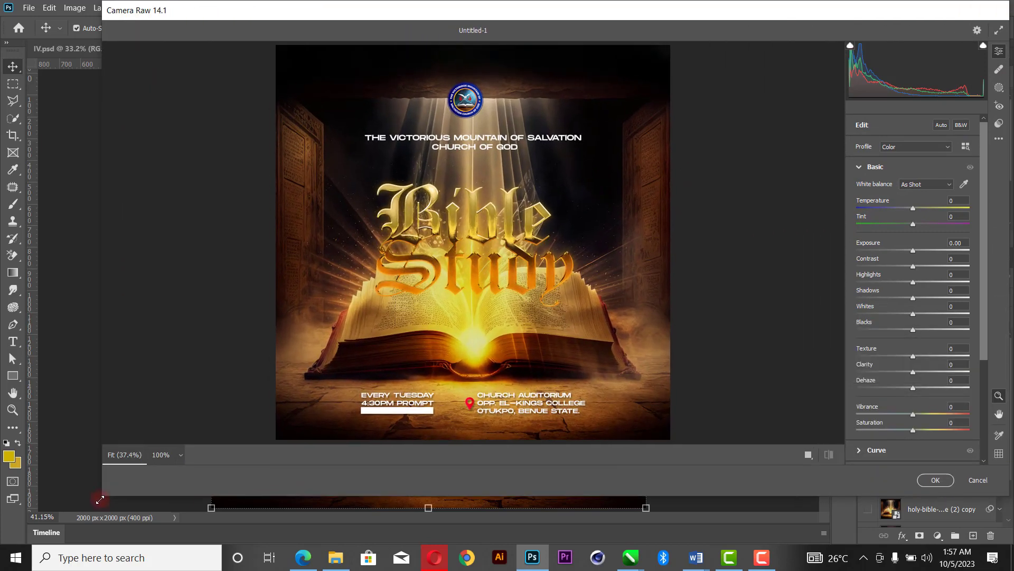
- Set Contrast +11, Highlights +3, Shadows -20, Whites -20, Blacks -13, Texture +51, Clarity -11, Saturation -5 and Vibrance +6
drag(915, 269, 914, 292)
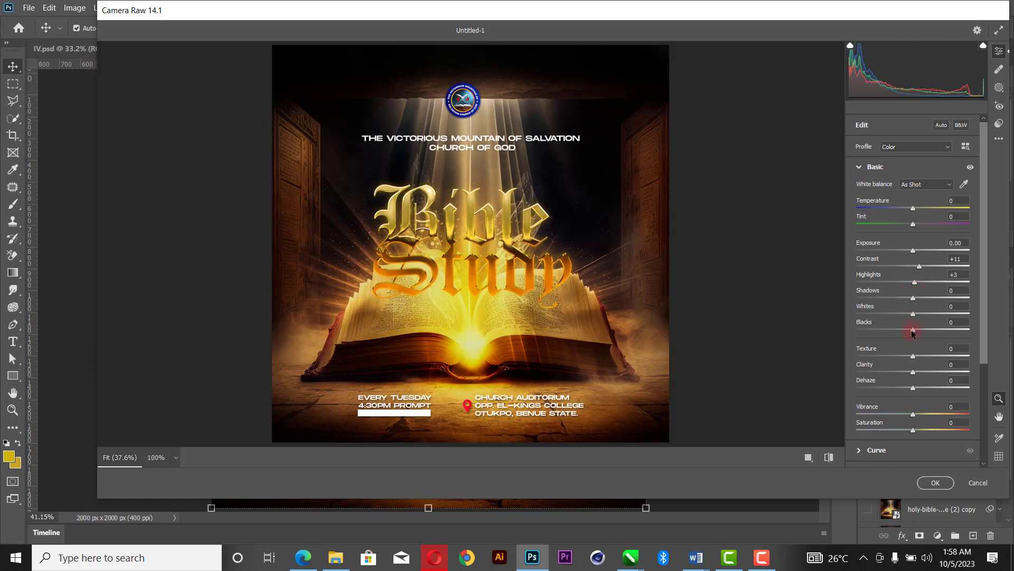
drag(913, 332, 903, 309)
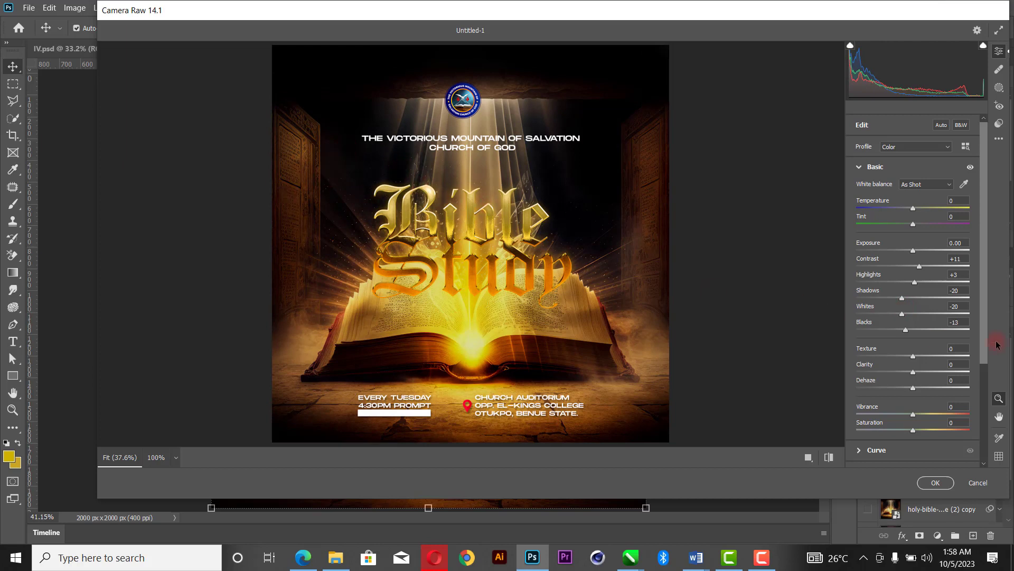
drag(913, 358, 907, 380)
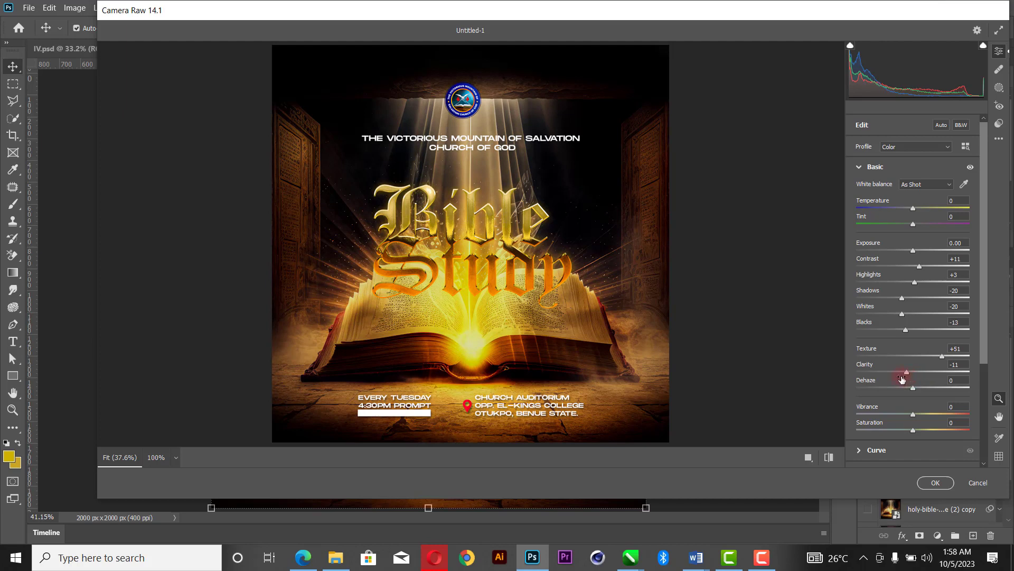
scroll(930, 407, down, 1)
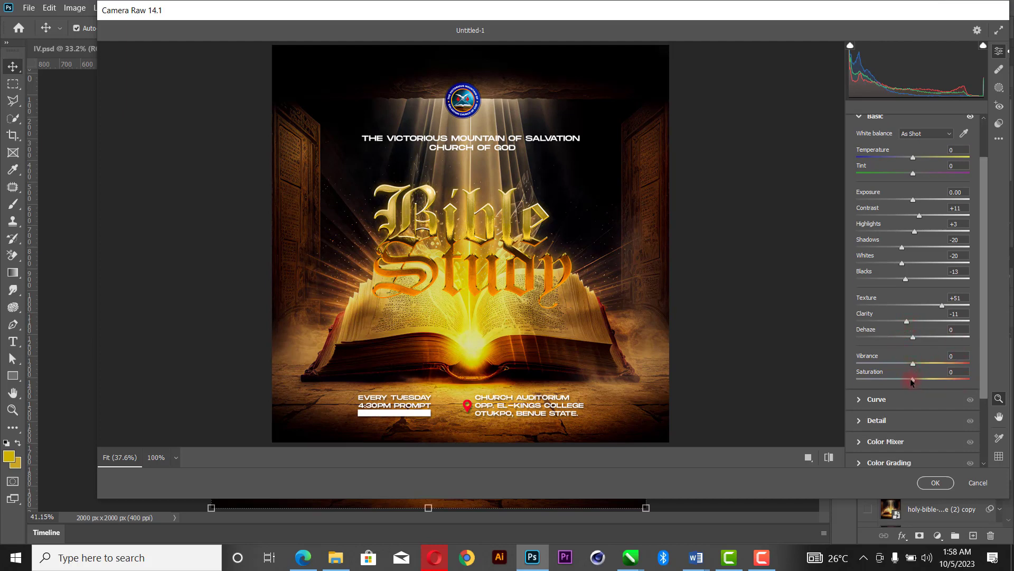
drag(913, 381, 910, 385)
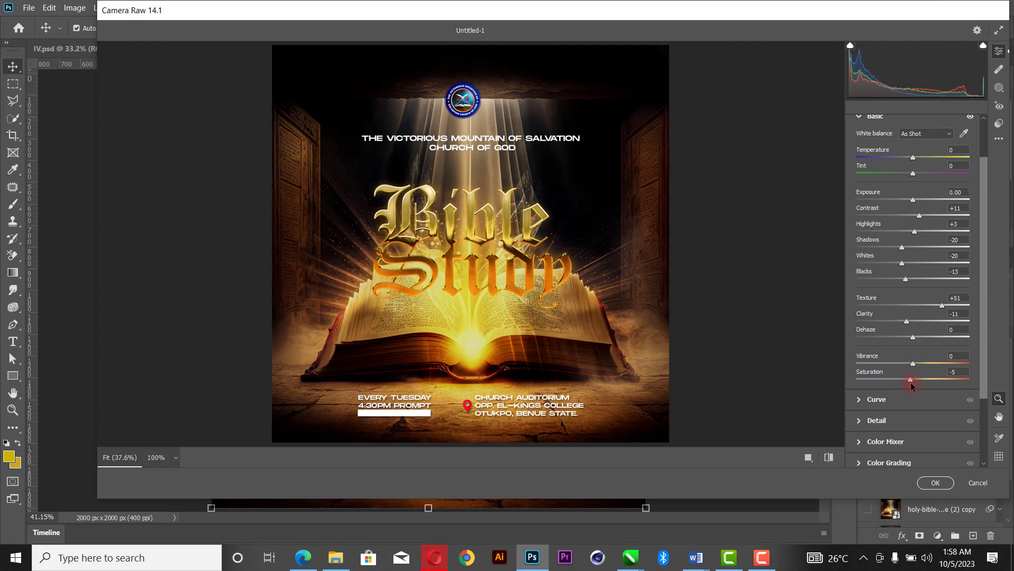
mouse_move(916, 367)
mouse_down()
mouse_move(990, 363)
mouse_move(920, 375)
mouse_up()
- Set Vignetting to -19, add grain, apply the Camera Raw filter and compare the flyer before and after
scroll(935, 339, down, 3)
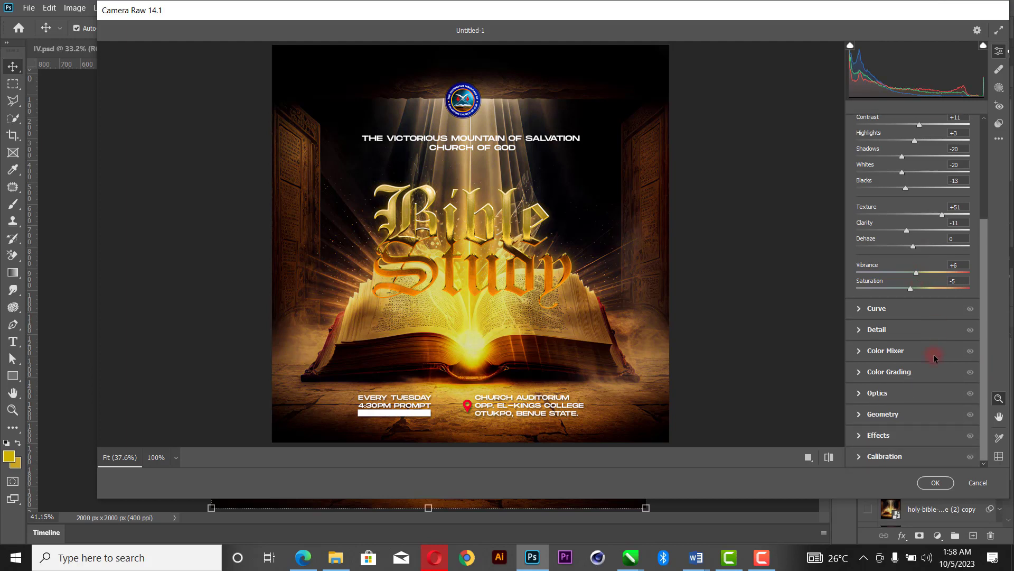
click(860, 435)
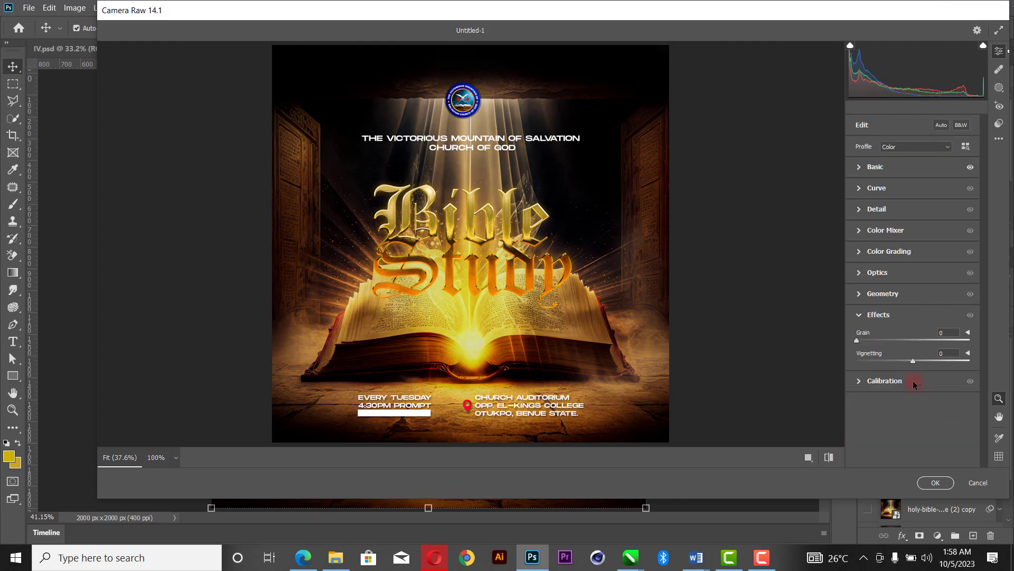
drag(914, 363, 905, 383)
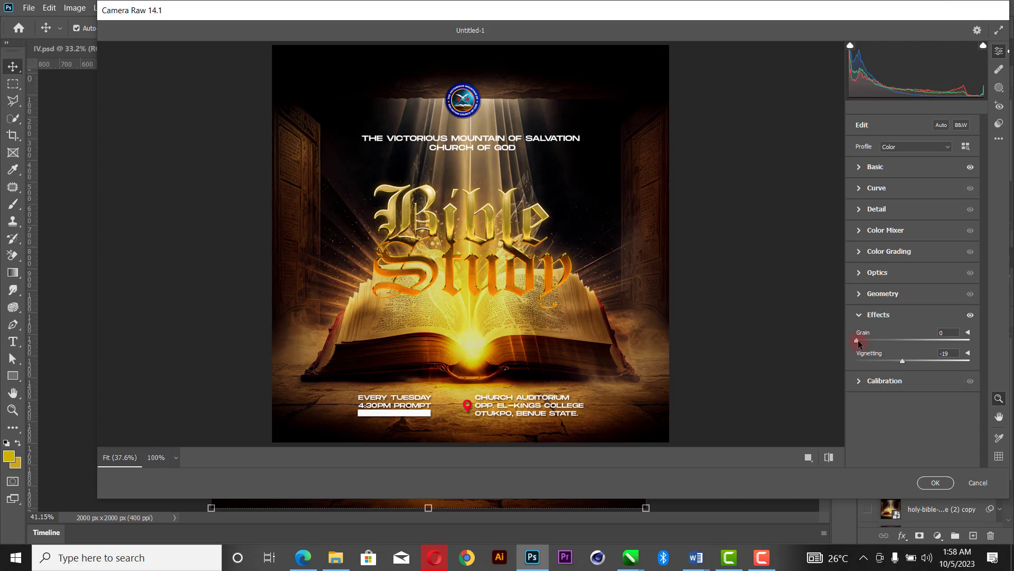
drag(858, 343, 914, 345)
click(935, 483)
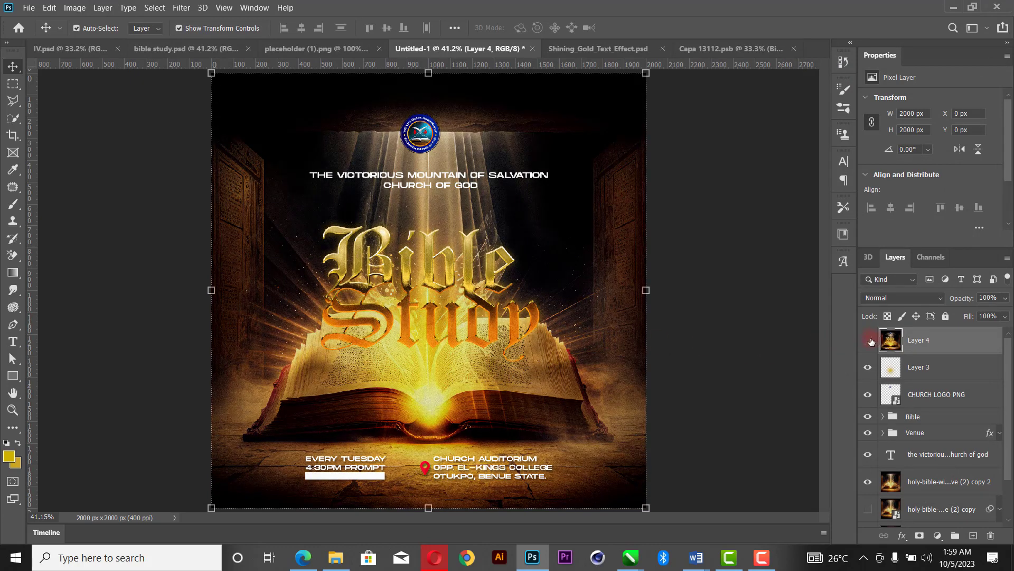
click(871, 341)
click(870, 340)
click(871, 341)
click(871, 341)
- Add a Color Lookup adjustment layer using the DropBlues.3DL 3D LUT and compare the flyer with and without it
click(939, 535)
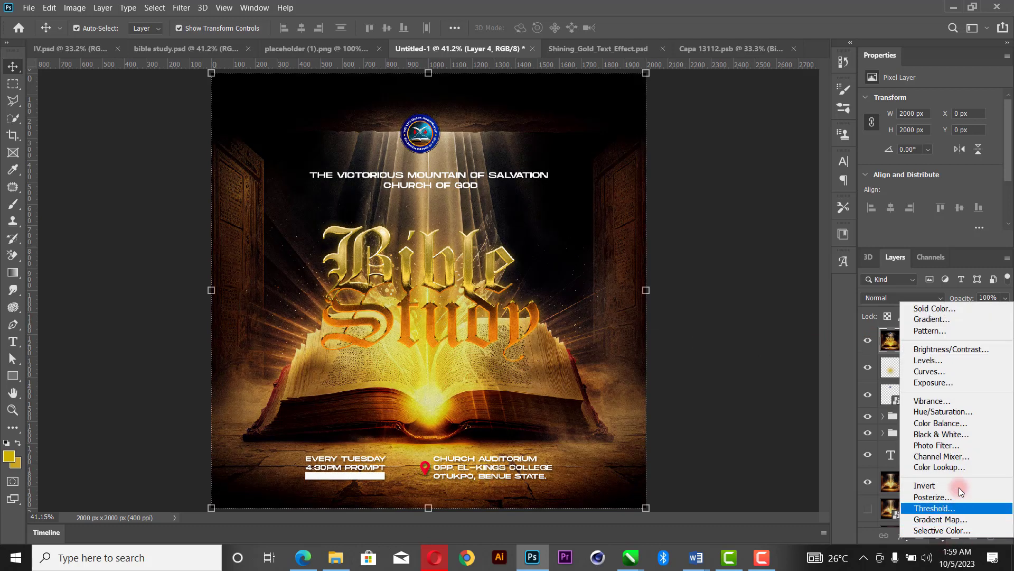
click(960, 467)
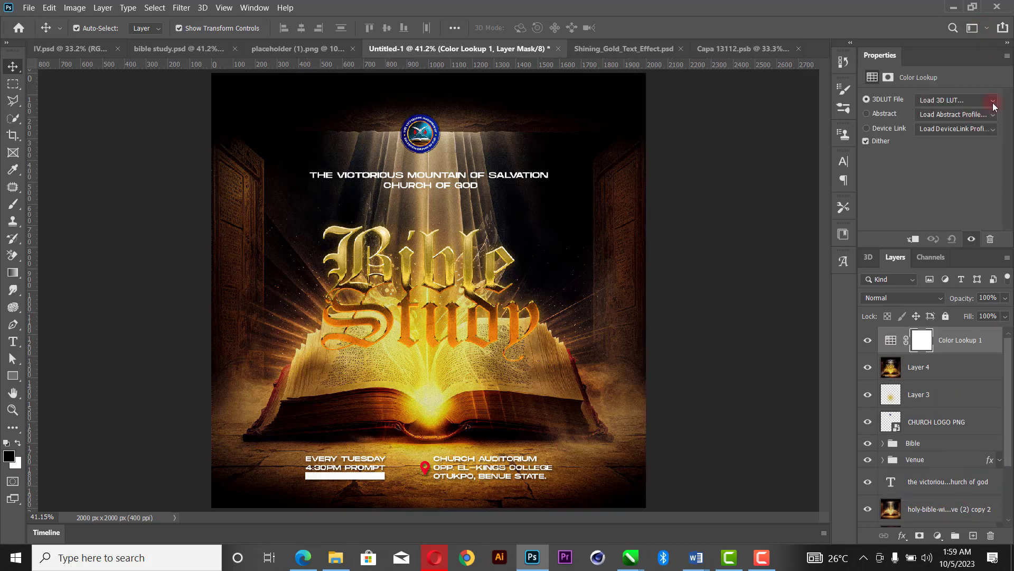
click(964, 99)
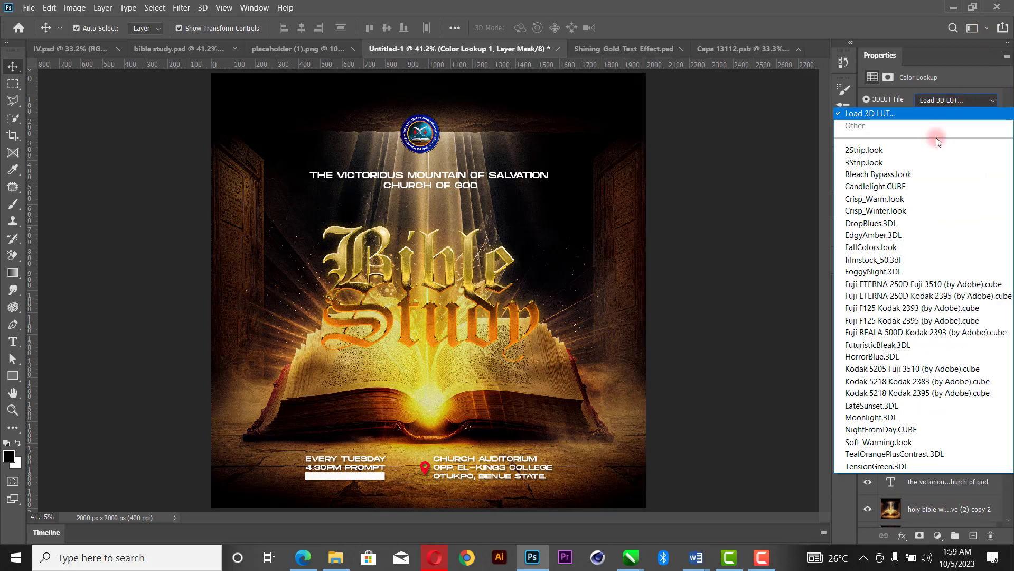
click(892, 139)
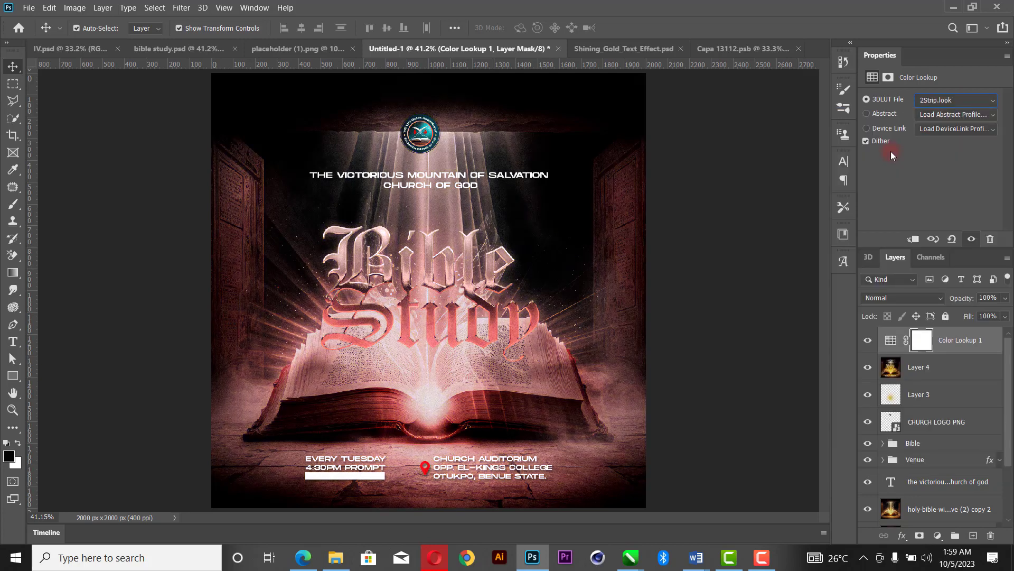
key(Down)
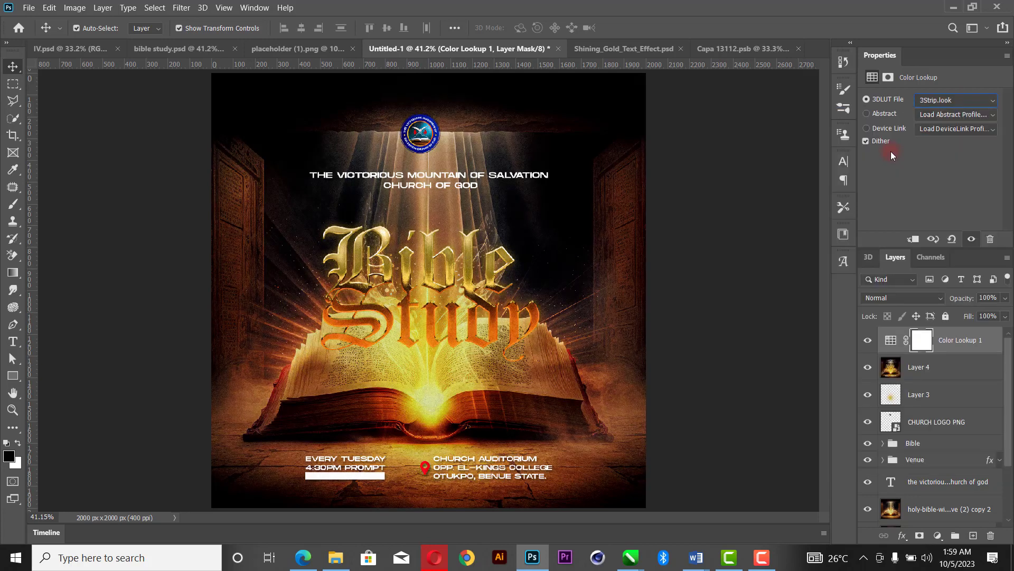
key(Down)
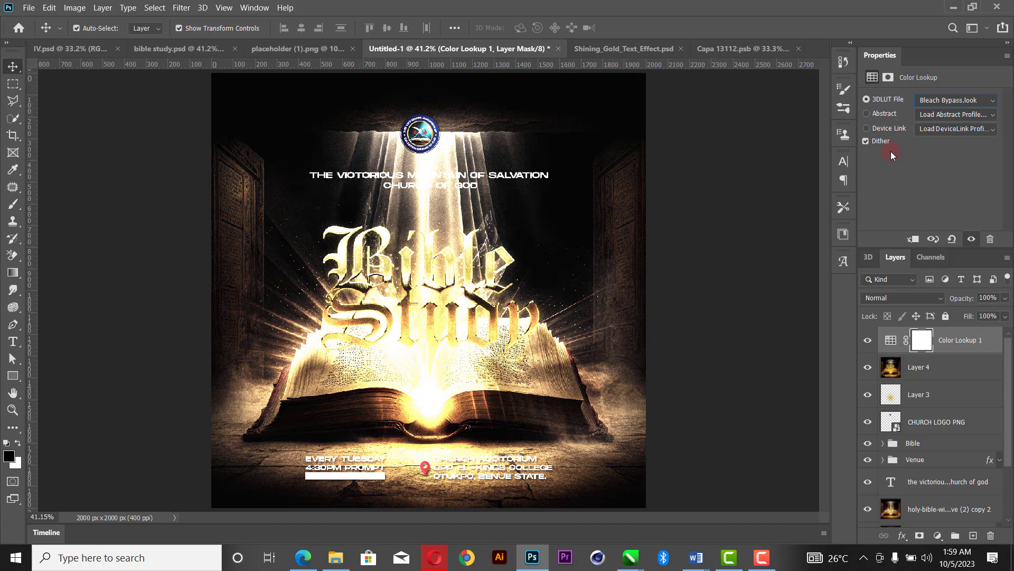
key(Down)
key(Down)
key(Down)
key(Down)
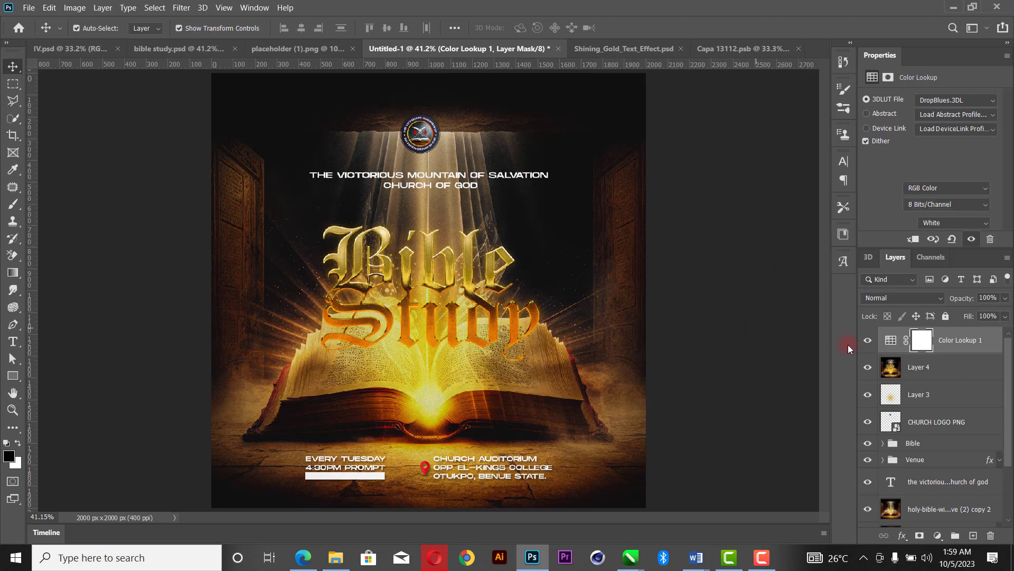
click(869, 341)
click(869, 341)
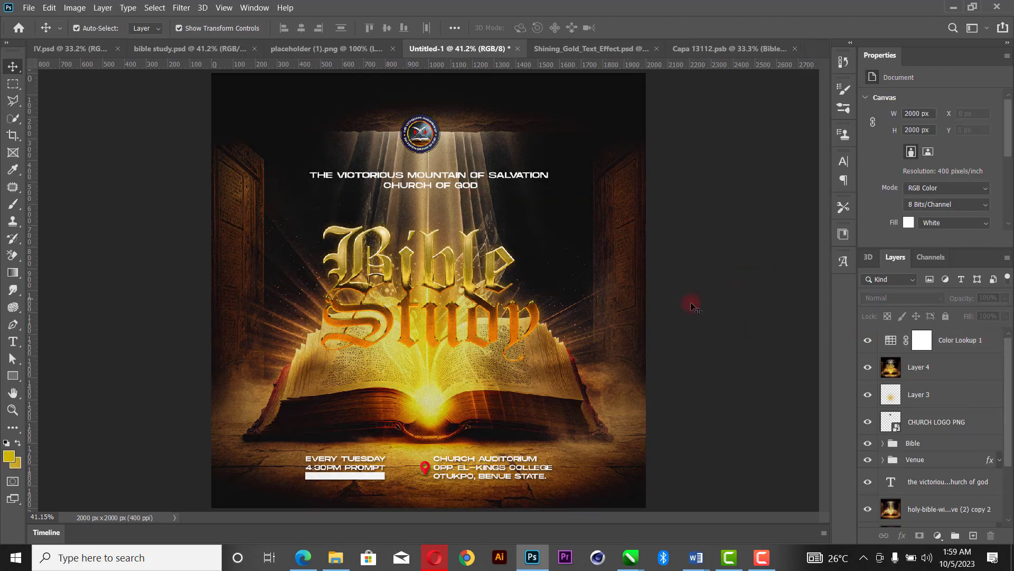
- Compare the finished flyer with the design in bible study.psd, ending on the Untitled-1 document
click(53, 48)
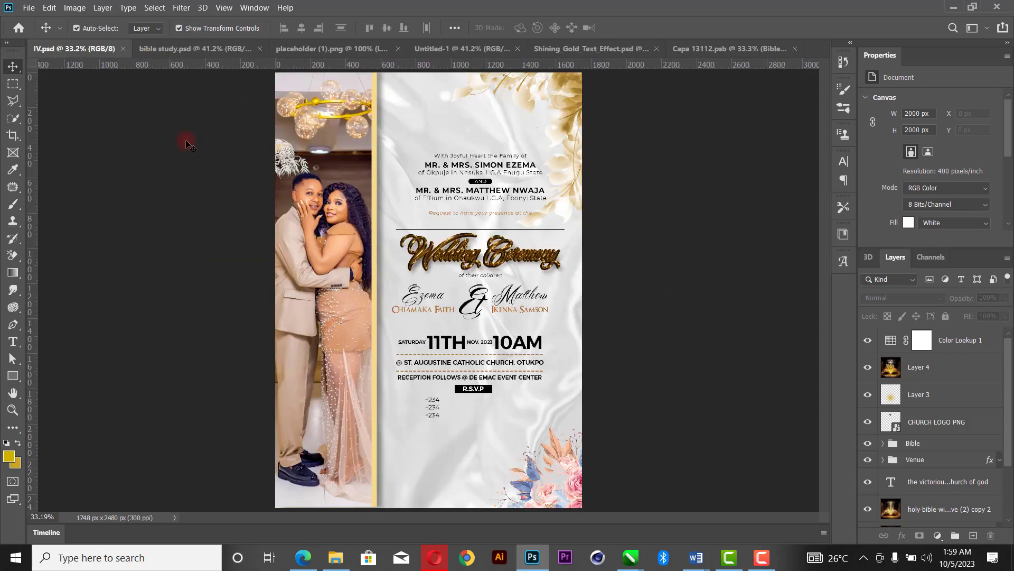
click(195, 51)
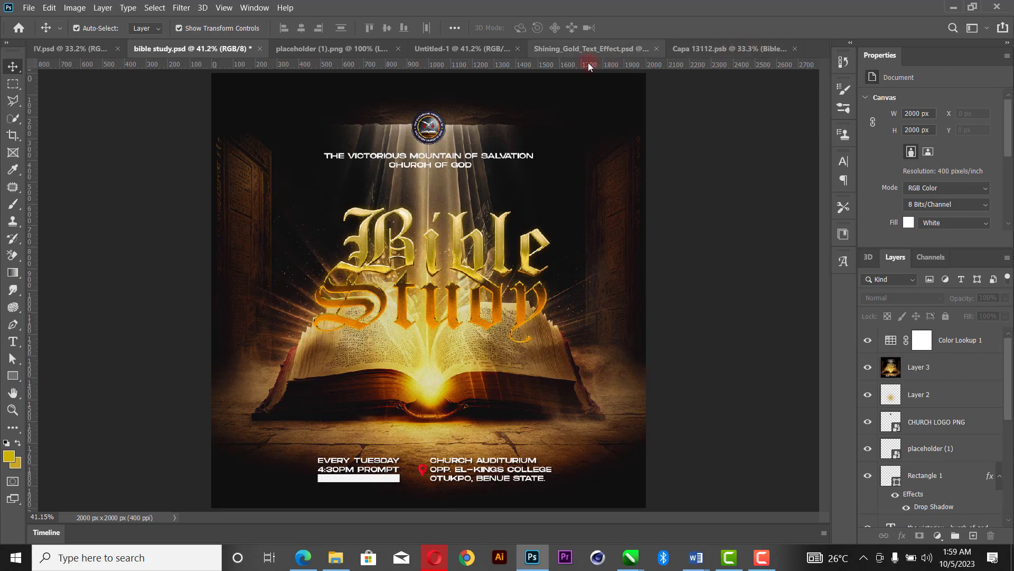
click(487, 47)
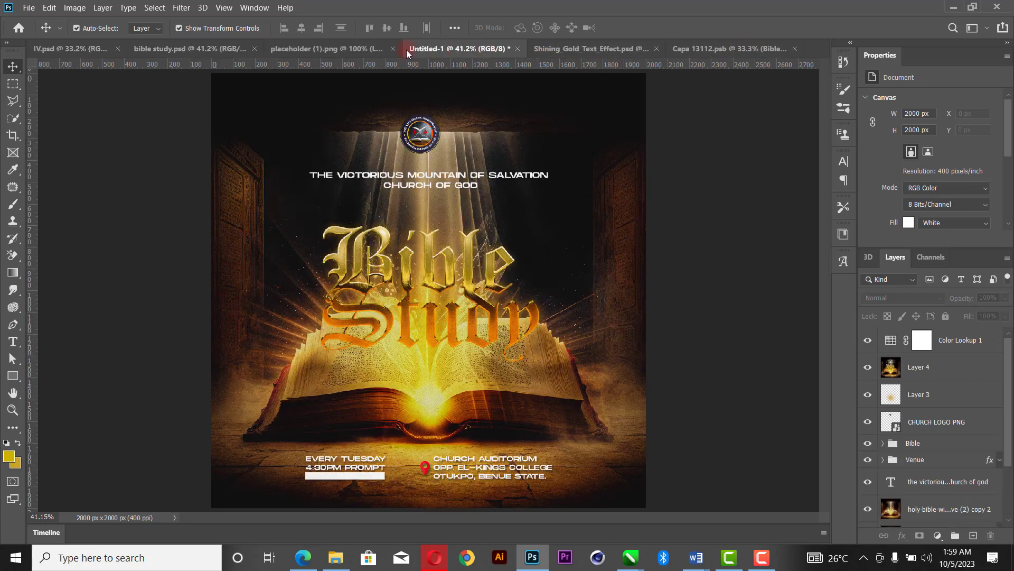
click(187, 47)
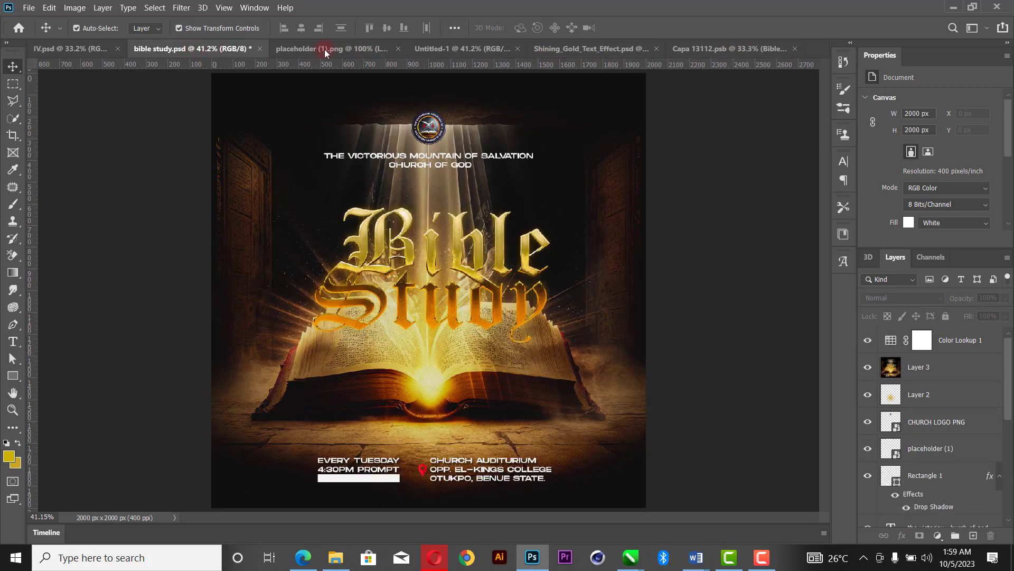
click(476, 47)
click(185, 48)
click(468, 47)
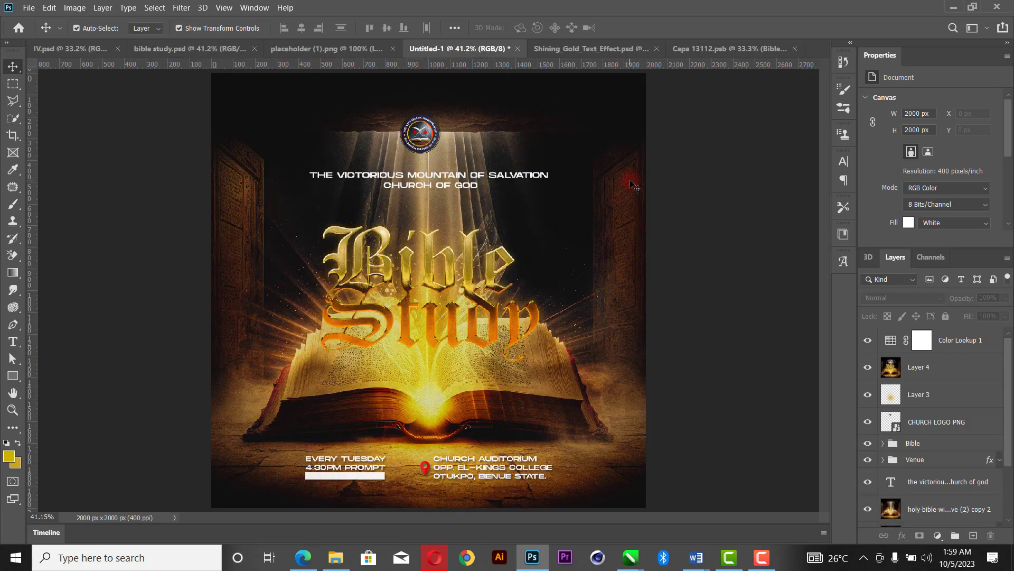